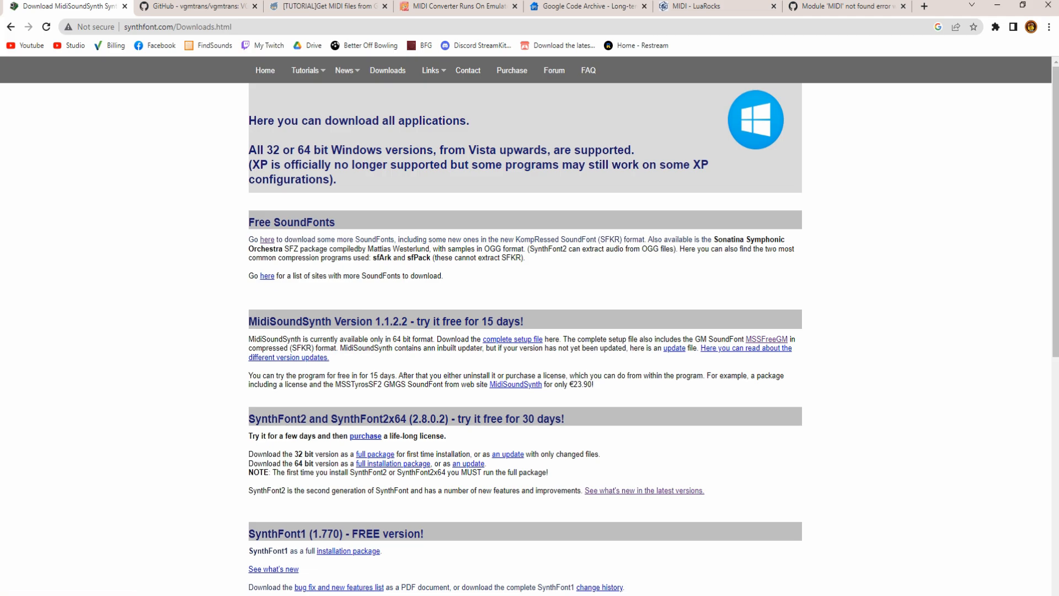
- Download and run the SynthFont 1.770 installer, allowing changes and accepting its license
{"action": "left_click", "coordinate": [348, 551]}
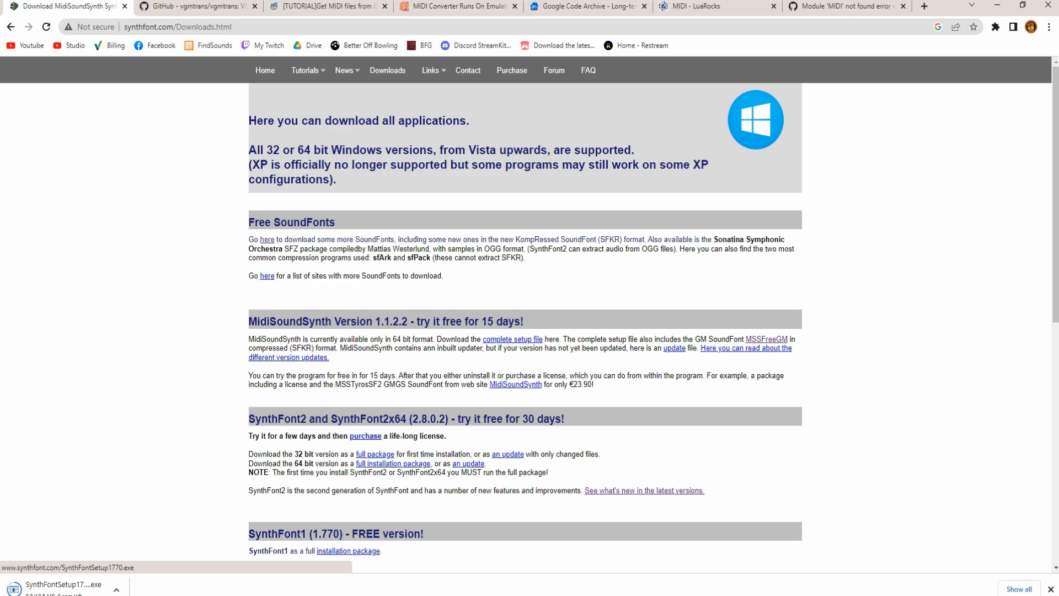
{"action": "left_click", "coordinate": [63, 589]}
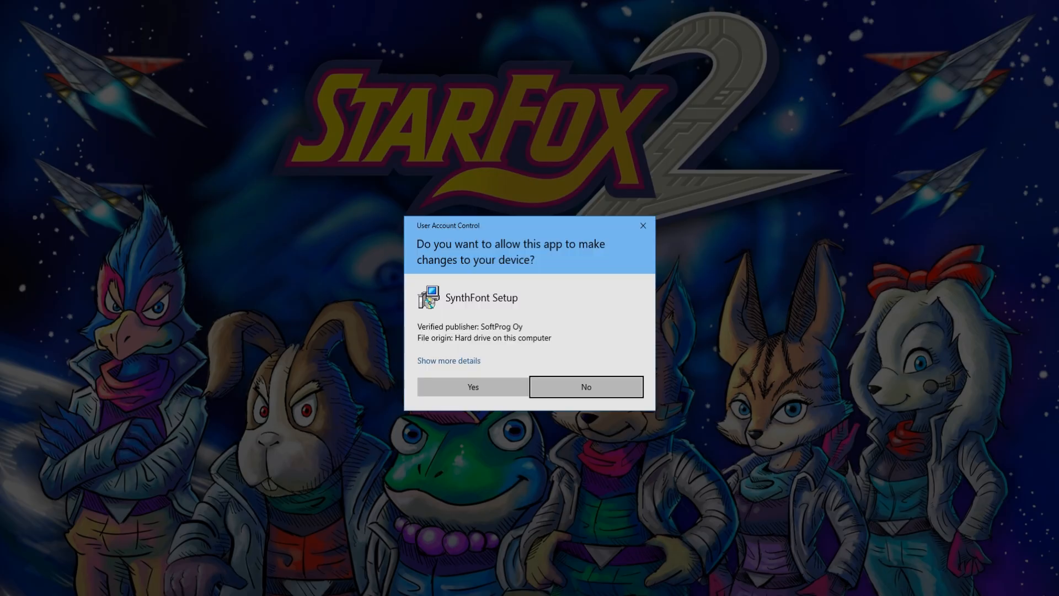
{"action": "left_click", "coordinate": [473, 386]}
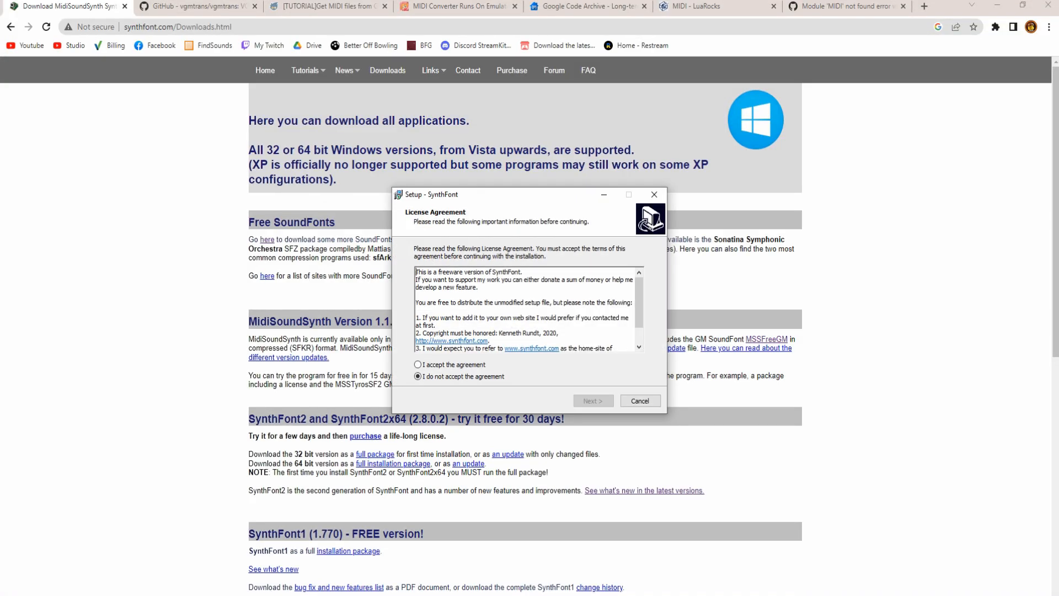
{"action": "left_click", "coordinate": [436, 365]}
{"action": "left_click", "coordinate": [593, 401]}
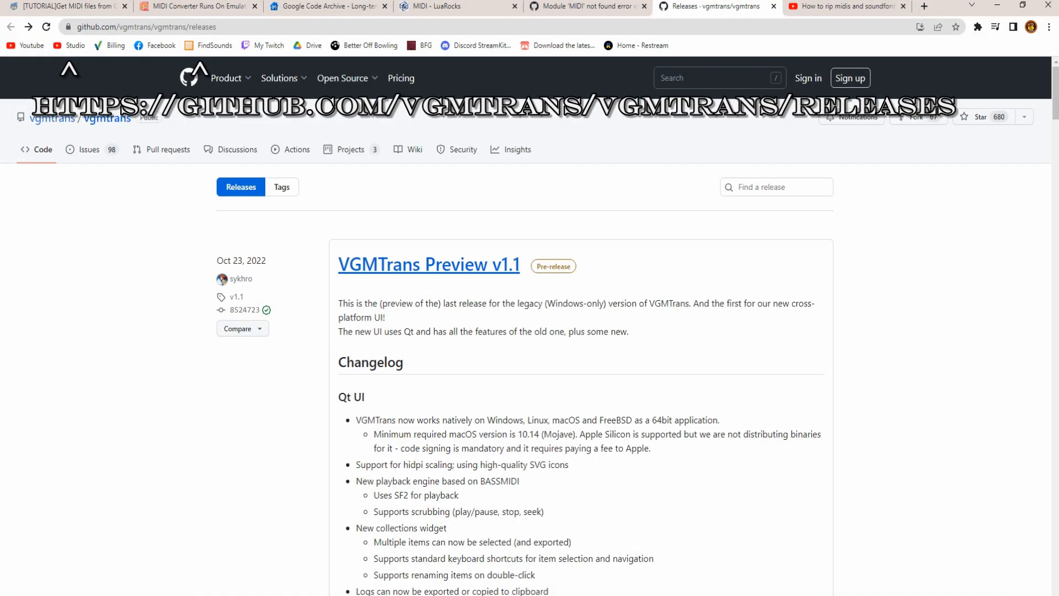
- Download vgmtrans-preview-v1.1-windows_x64.zip from the v1.1 release assets and show it in Downloads
{"action": "scroll", "coordinate": [530, 331], "scroll_direction": "down", "scroll_amount": 1}
{"action": "scroll", "coordinate": [529, 331], "scroll_direction": "down", "scroll_amount": 15}
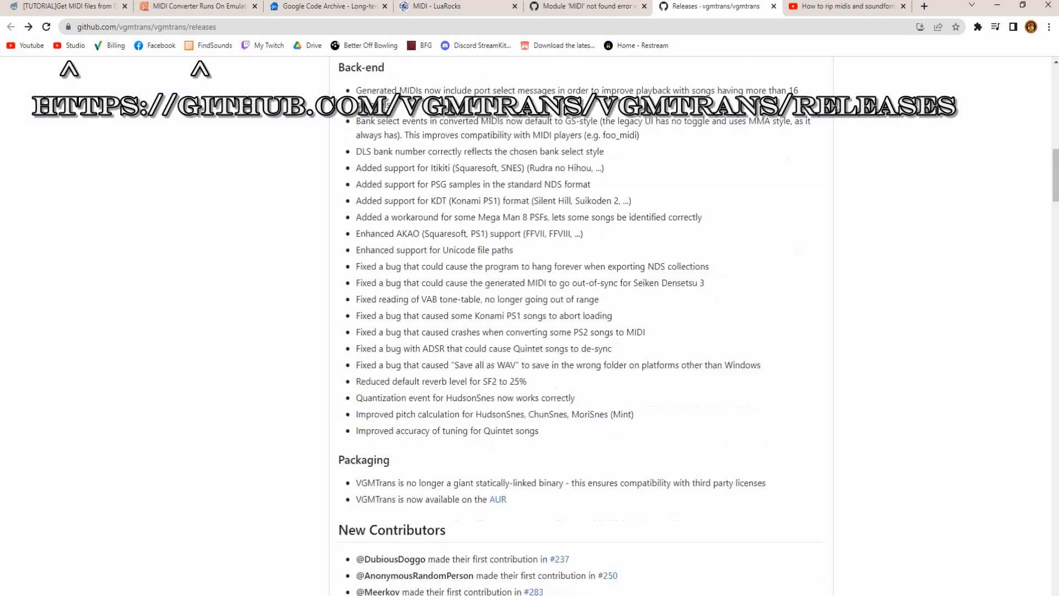
{"action": "left_click", "coordinate": [362, 299]}
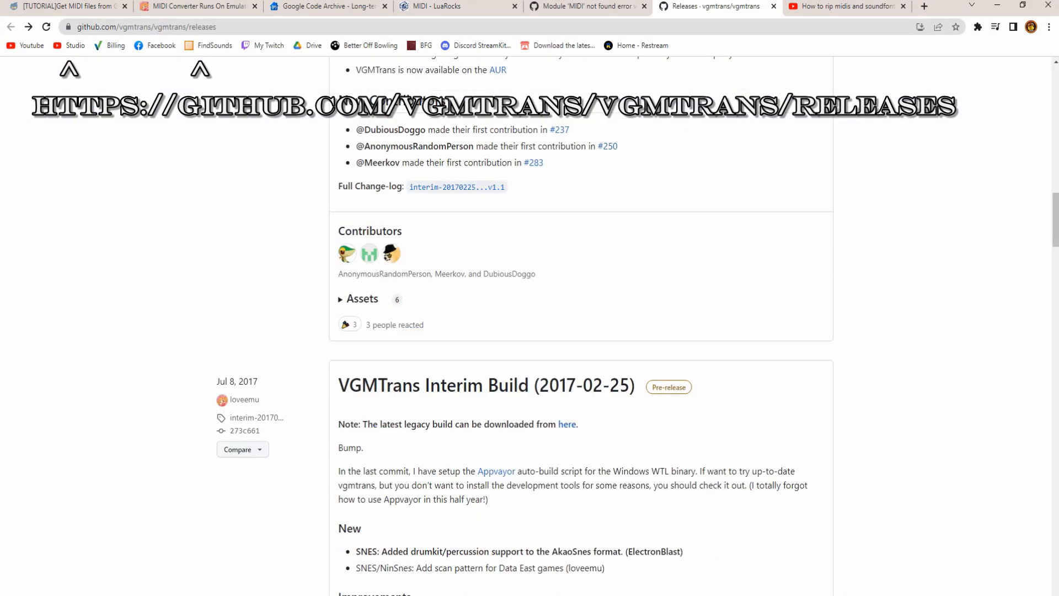
{"action": "left_click", "coordinate": [362, 299]}
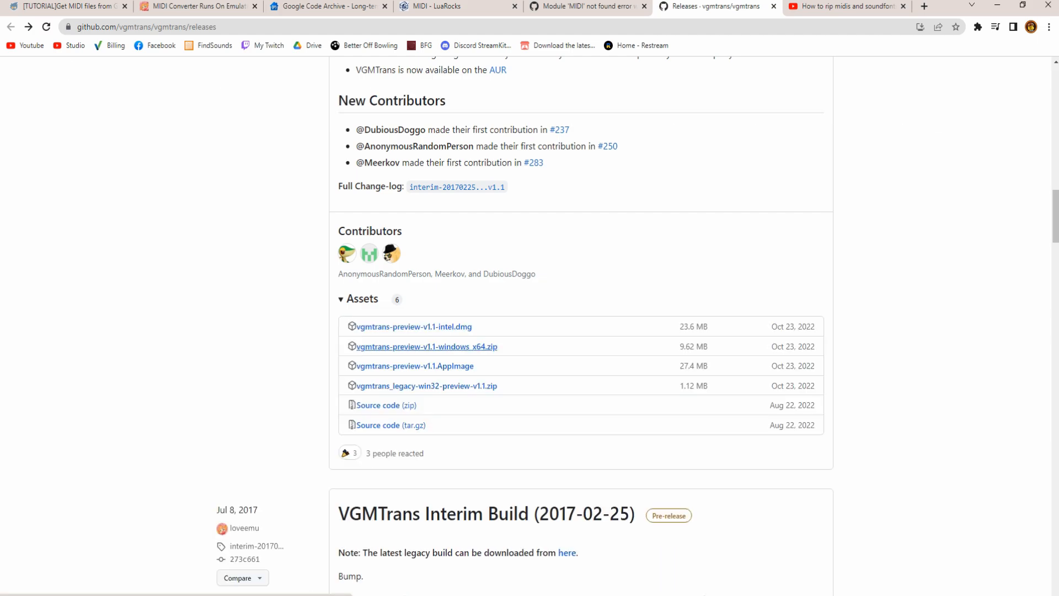
{"action": "left_click", "coordinate": [427, 346]}
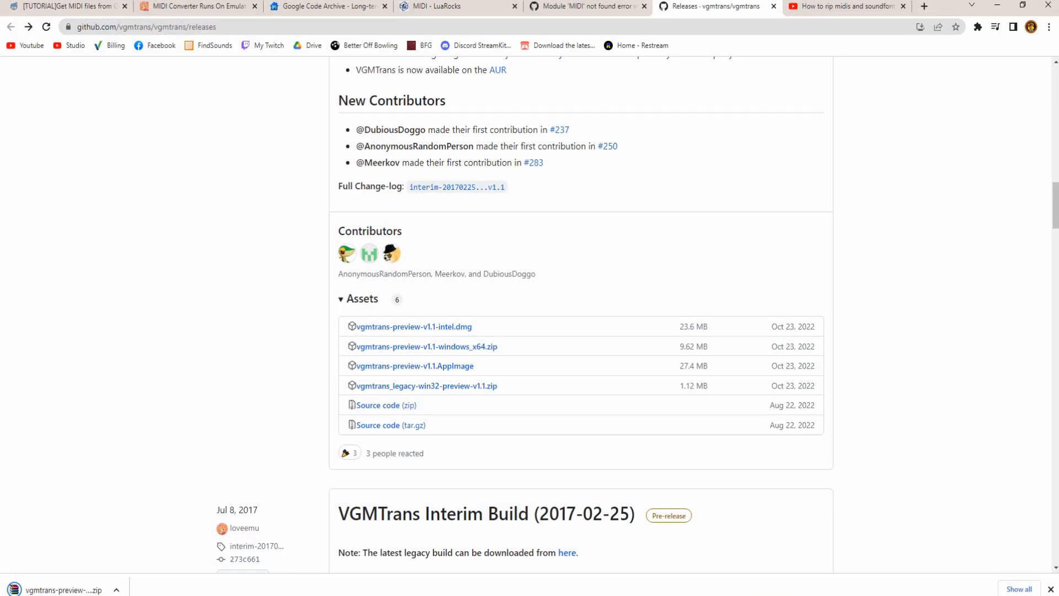
{"action": "mouse_move", "coordinate": [228, 594]}
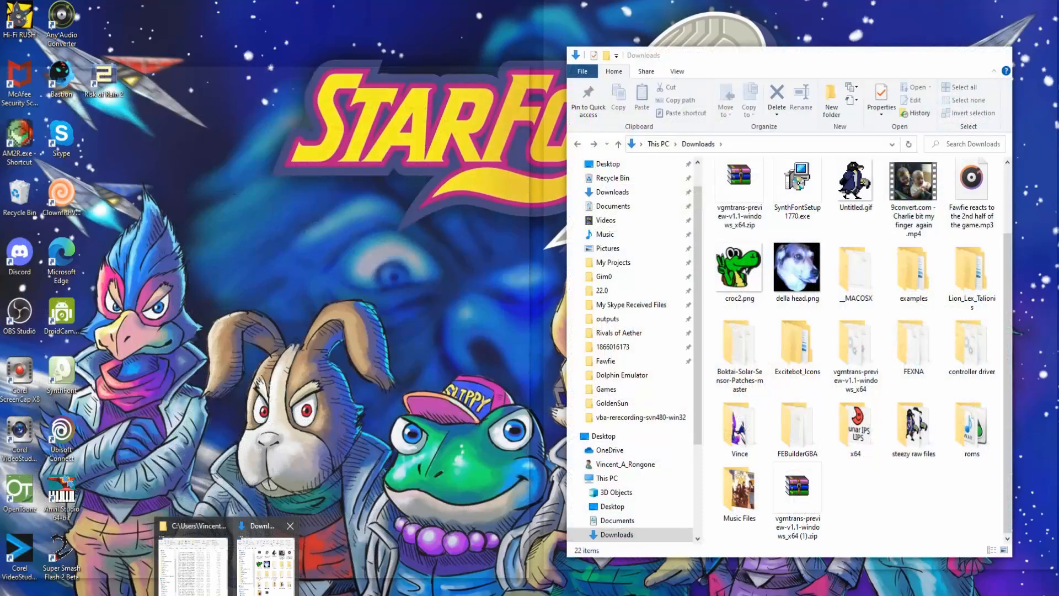
{"action": "left_click", "coordinate": [268, 560]}
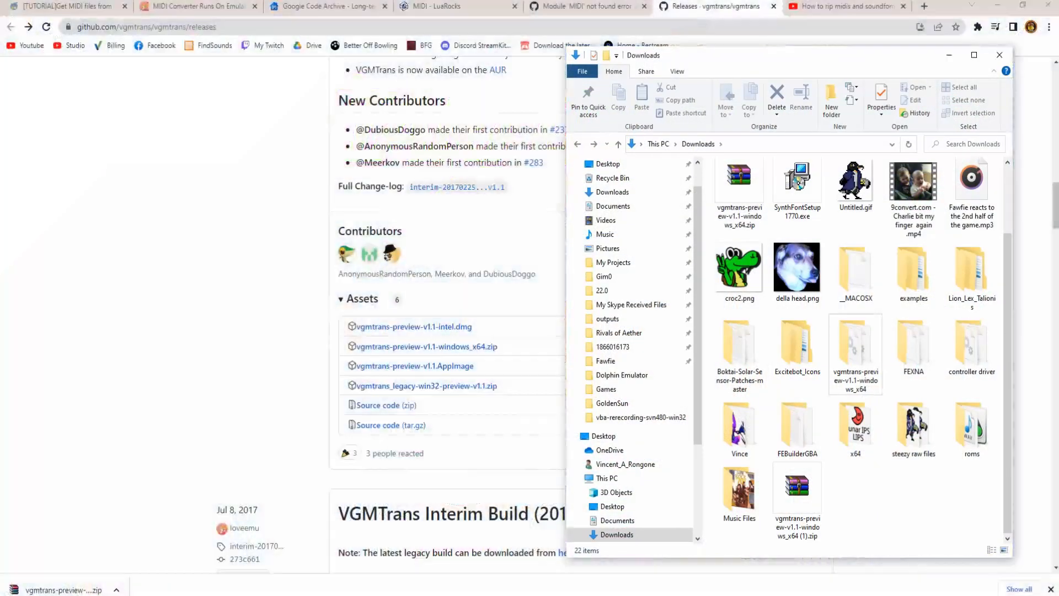
- Delete the old VGMTrans folder and extract the v1.1 zip into Downloads
{"action": "left_click", "coordinate": [856, 353]}
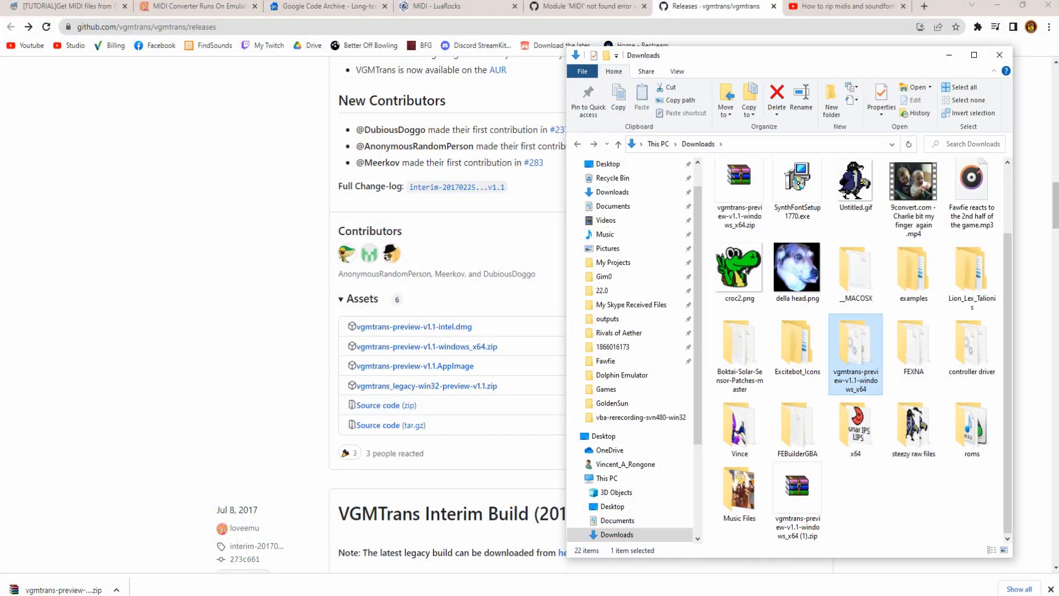
{"action": "key", "text": "Delete"}
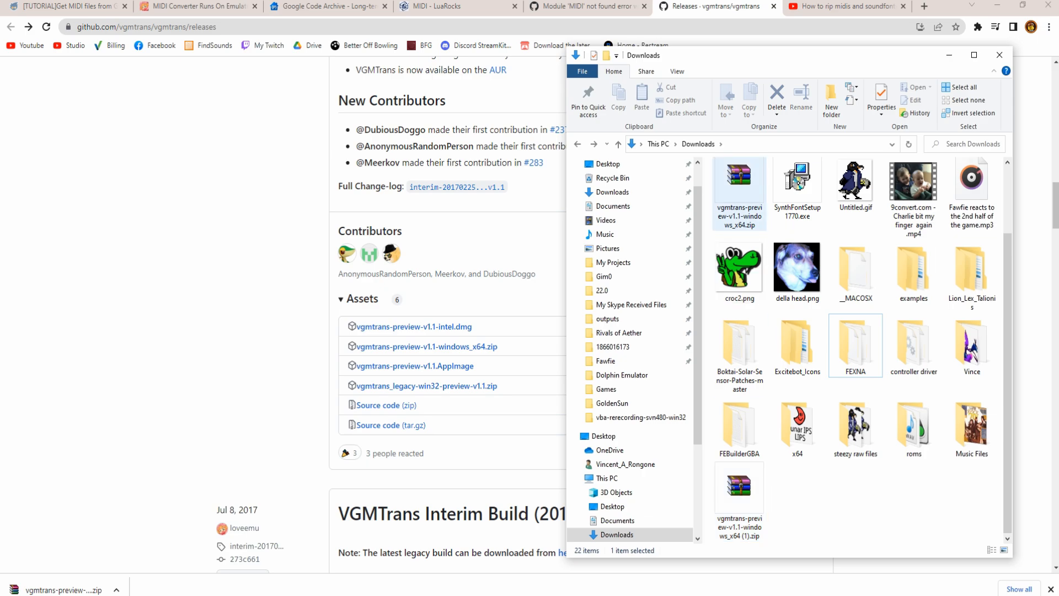
{"action": "left_click", "coordinate": [739, 500]}
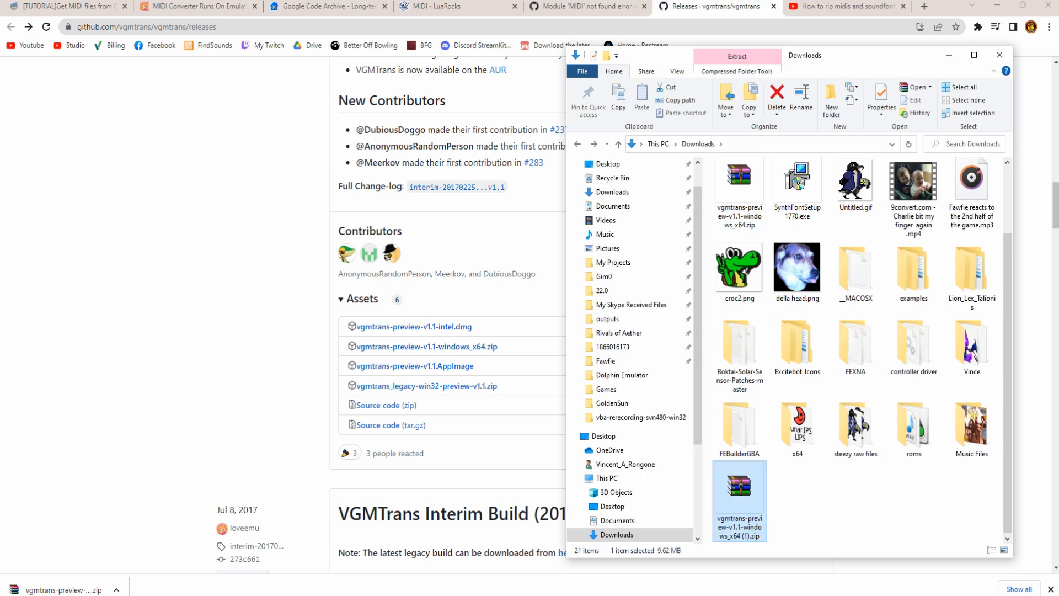
{"action": "left_click", "coordinate": [739, 210]}
{"action": "right_click", "coordinate": [734, 204]}
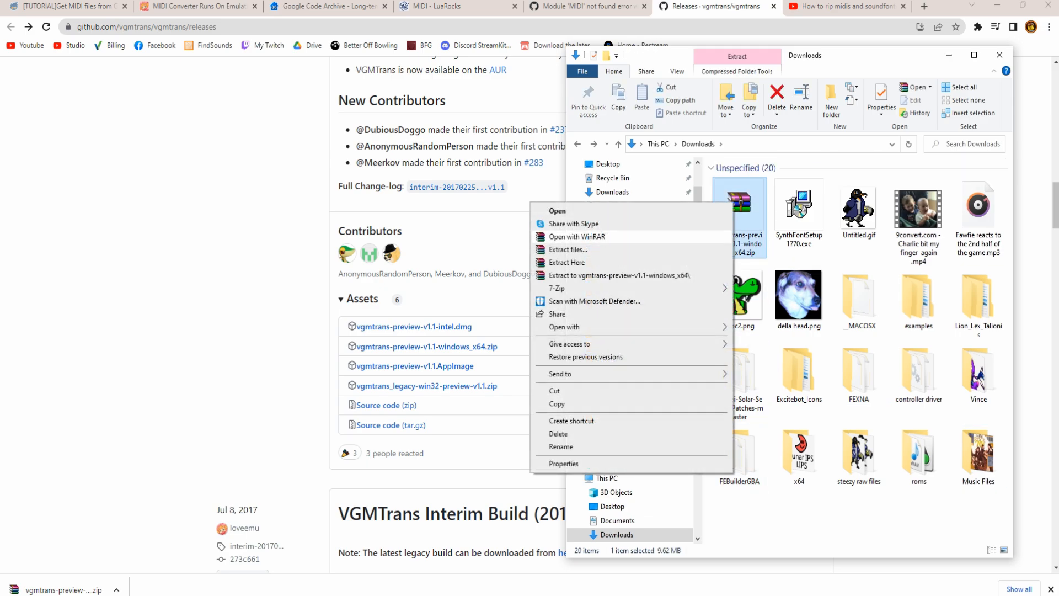
{"action": "left_click", "coordinate": [859, 297]}
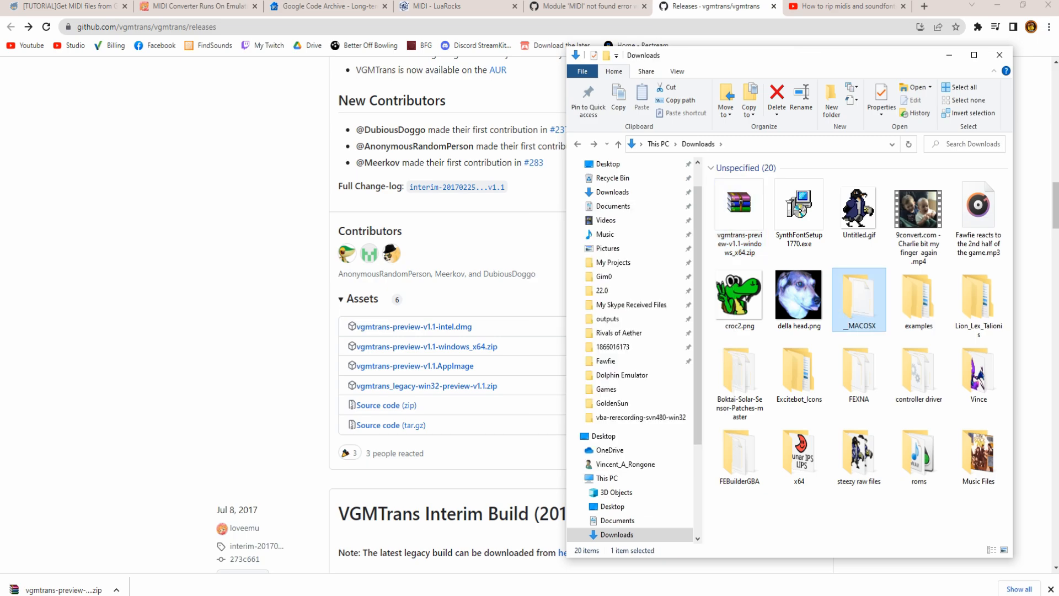
{"action": "left_click", "coordinate": [740, 209]}
{"action": "right_click", "coordinate": [739, 210]}
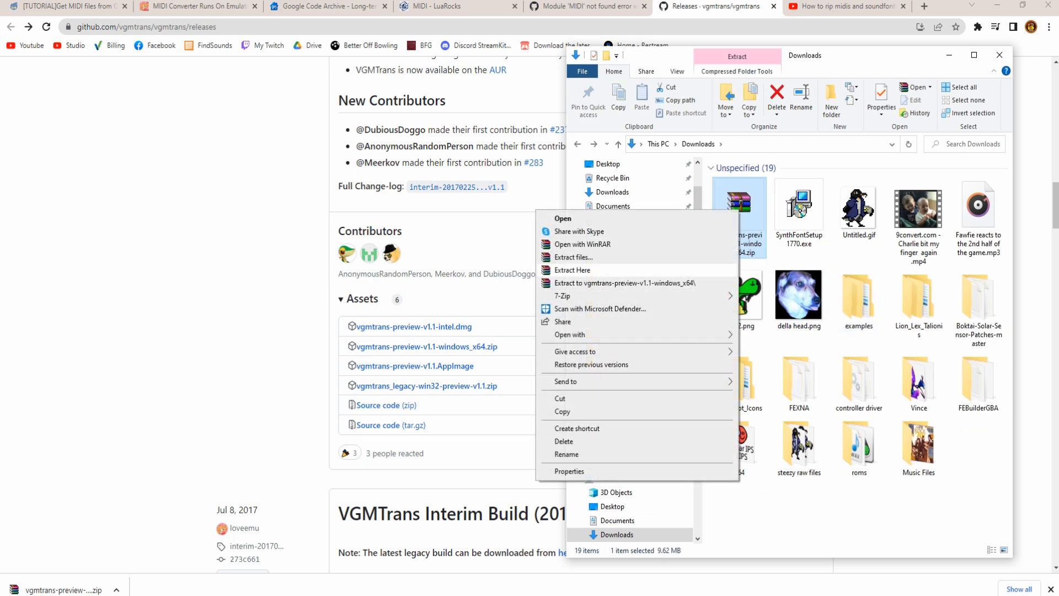
{"action": "left_click", "coordinate": [634, 296]}
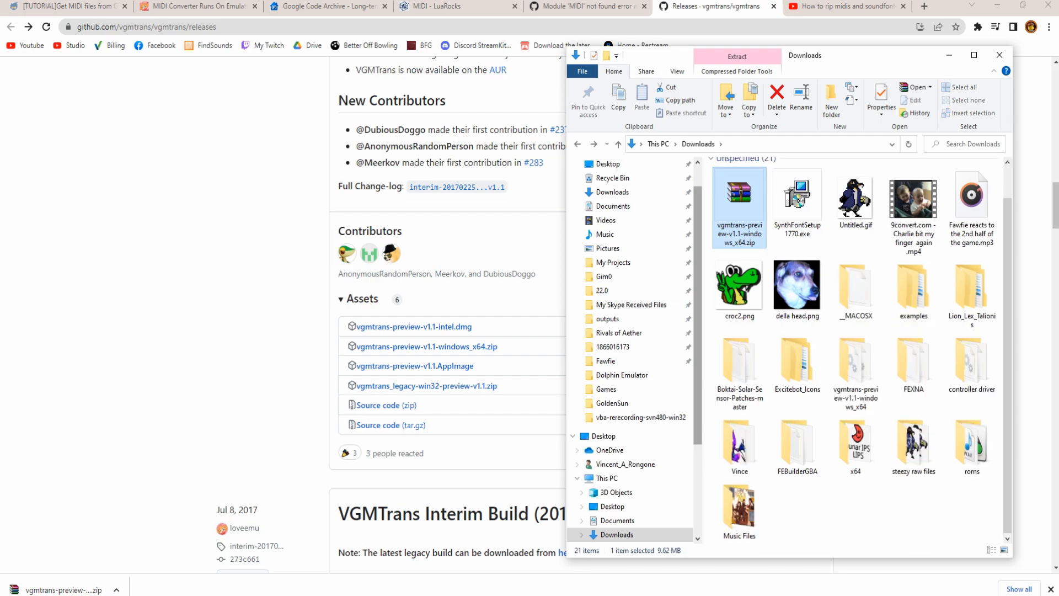
- Launch vgmtrans.exe from the extracted vgmtrans-preview-v1.1-windows_x64 folder
{"action": "left_click", "coordinate": [856, 371]}
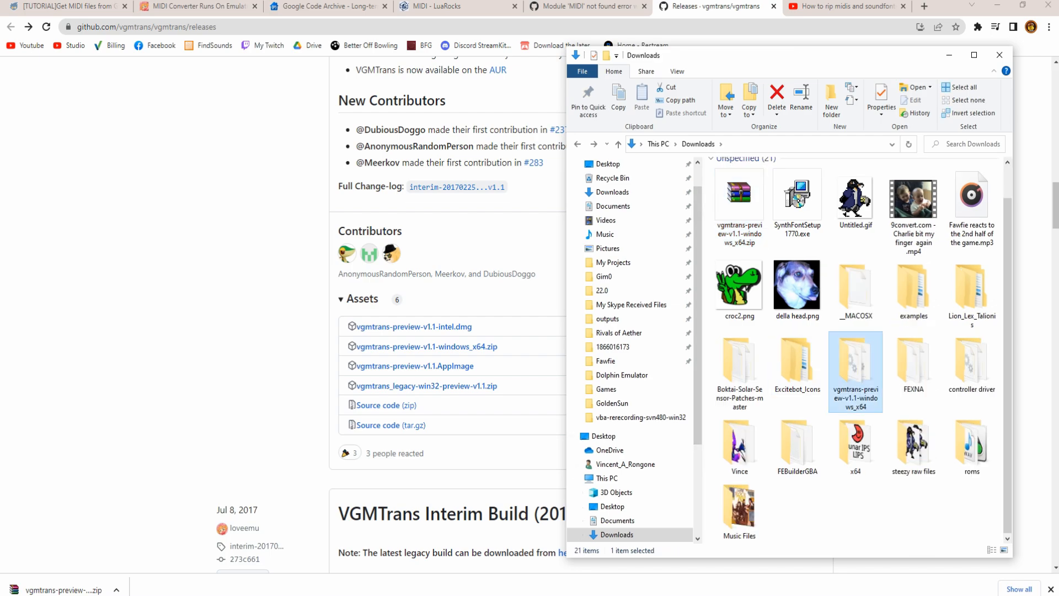
{"action": "double_click", "coordinate": [856, 371]}
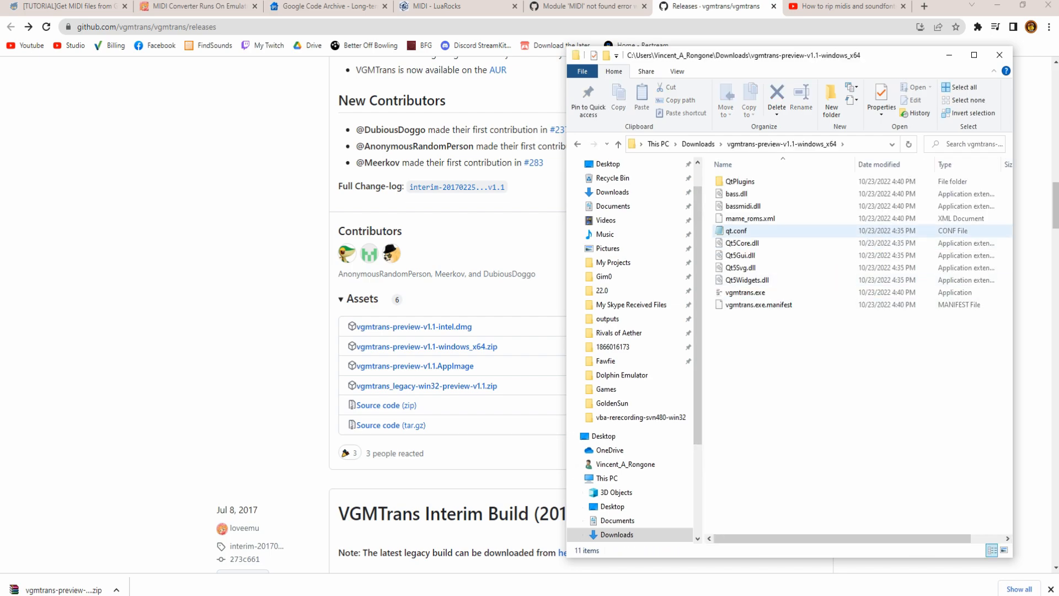
{"action": "double_click", "coordinate": [745, 293]}
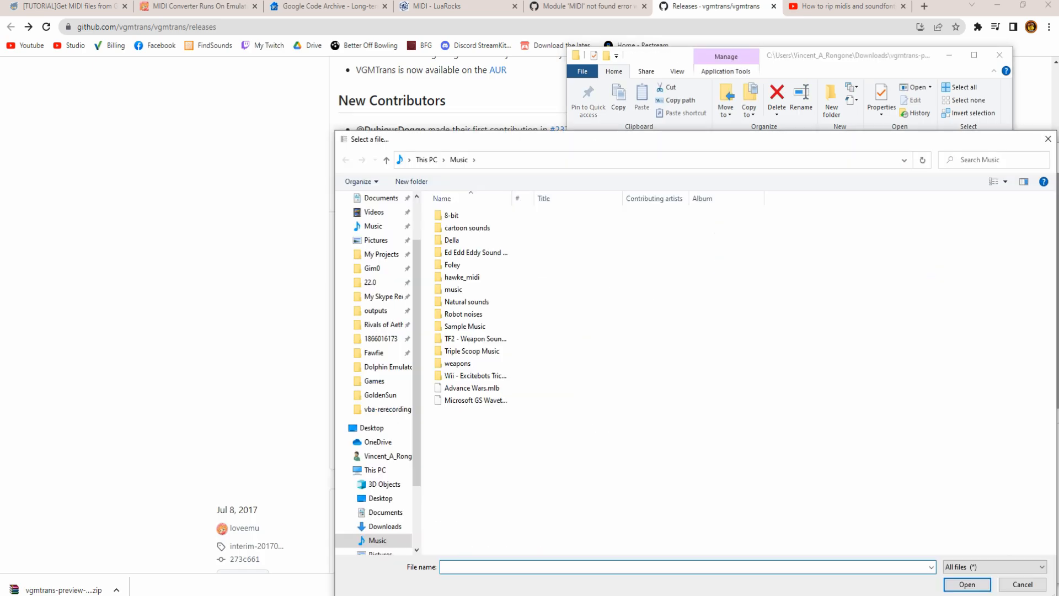
- Load the Advance Wars - Dual Strike (USA).nds ROM into VGMTrans from the Games folder
{"action": "left_click", "coordinate": [1049, 139]}
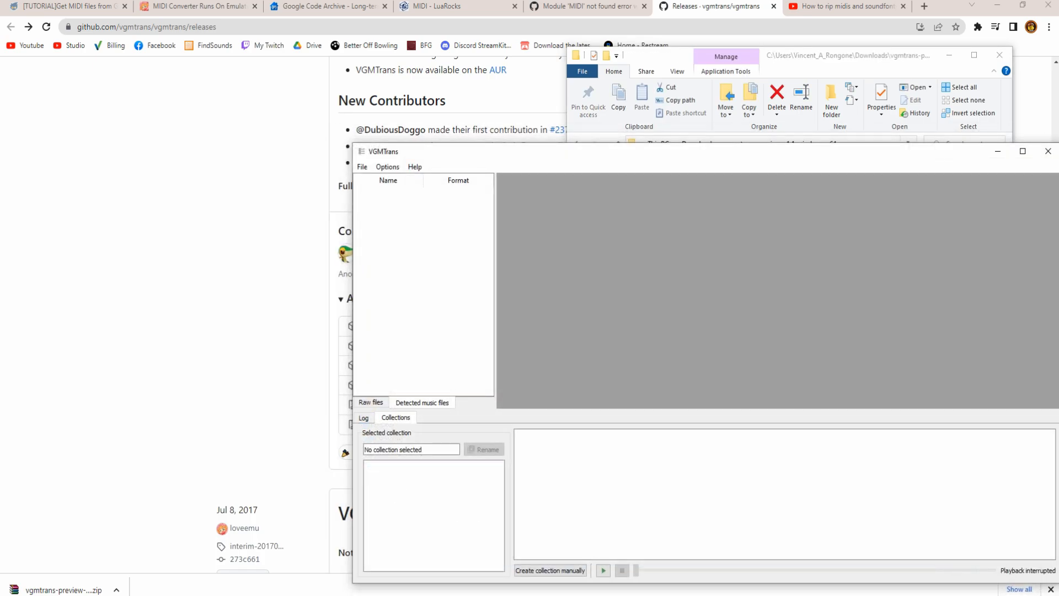
{"action": "left_click", "coordinate": [232, 594]}
{"action": "left_click", "coordinate": [193, 556]}
{"action": "left_click_drag", "start_coordinate": [194, 557], "coordinate": [699, 398]}
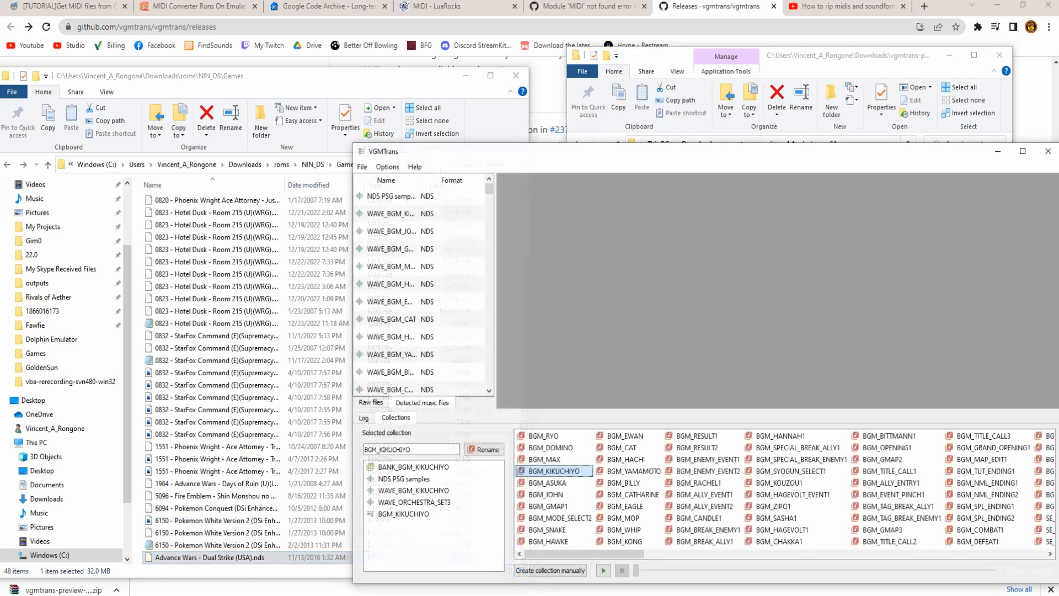
- Play the BGM_HAWKE collection and bring up its export options
{"action": "left_click", "coordinate": [548, 483]}
{"action": "left_click", "coordinate": [549, 542]}
{"action": "left_click", "coordinate": [603, 570]}
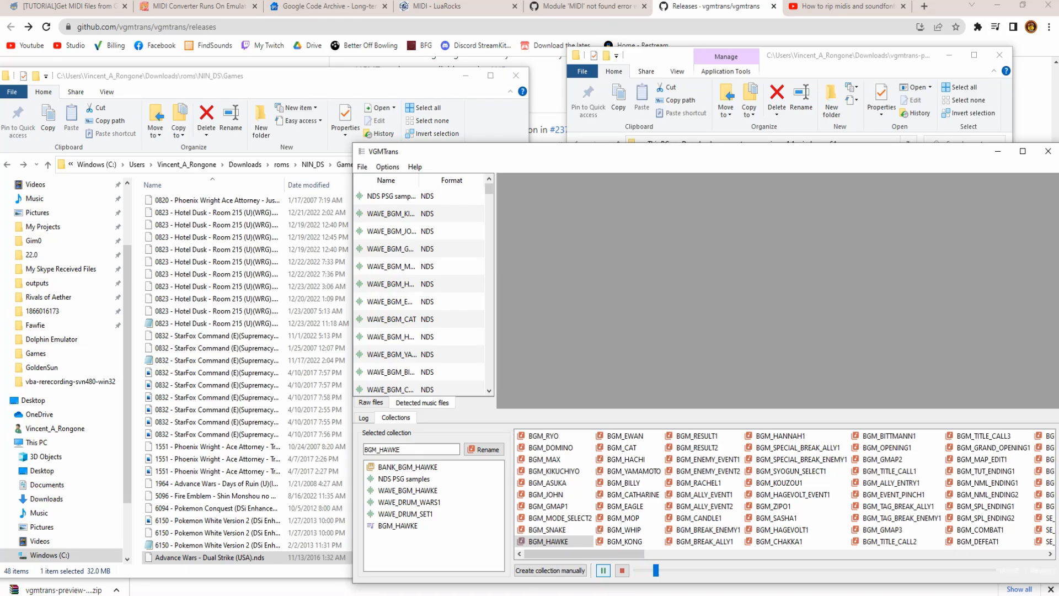
{"action": "right_click", "coordinate": [552, 542]}
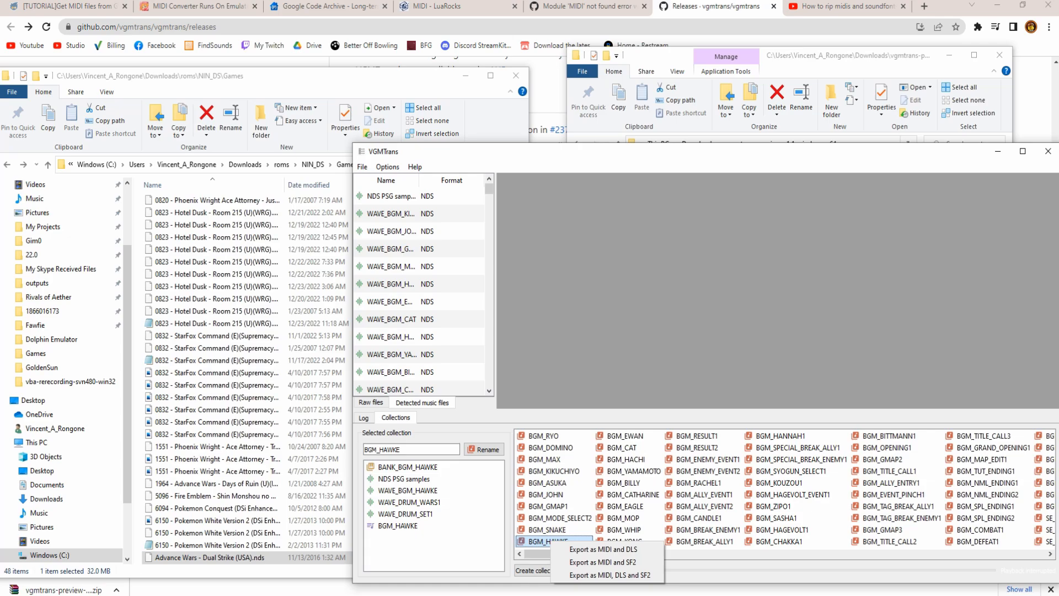
- Export BGM_HAWKE into a new 'hawke example' folder created in Downloads
{"action": "left_click", "coordinate": [610, 575]}
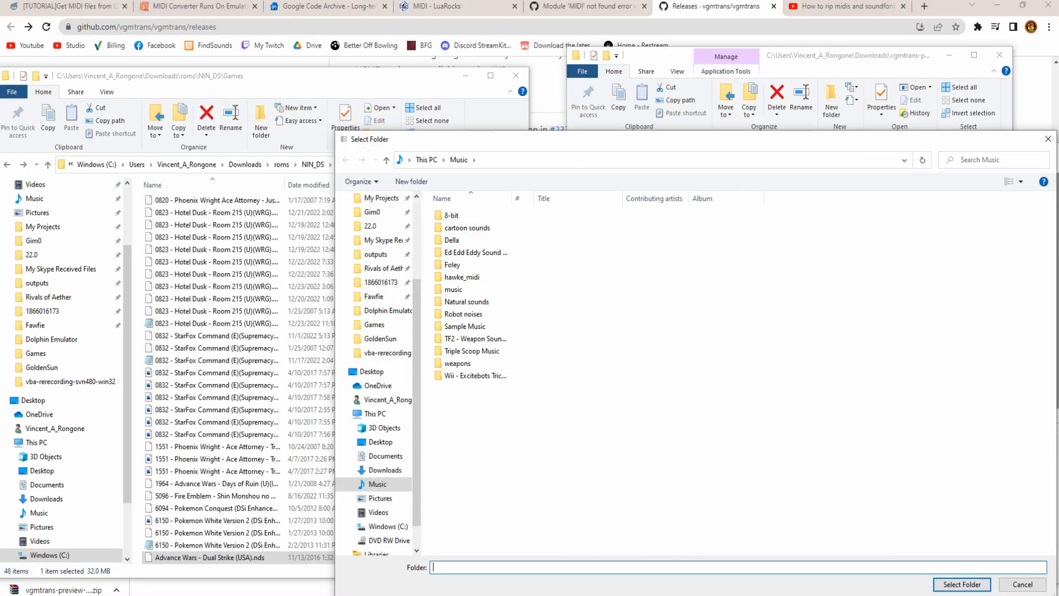
{"action": "scroll", "coordinate": [384, 269], "scroll_direction": "up", "scroll_amount": 2}
{"action": "scroll", "coordinate": [383, 268], "scroll_direction": "up", "scroll_amount": 3}
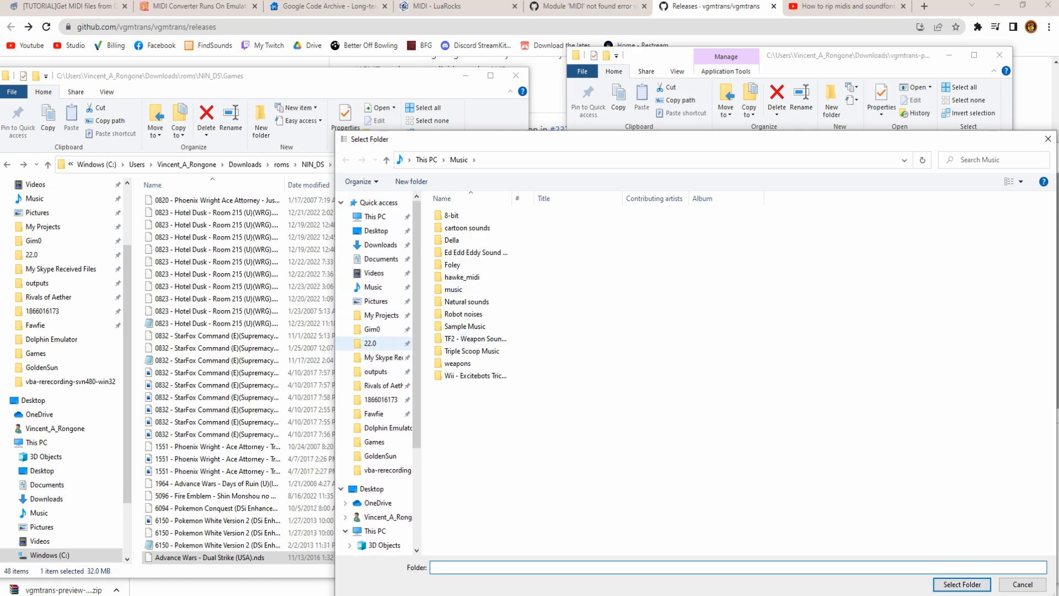
{"action": "left_click", "coordinate": [381, 244]}
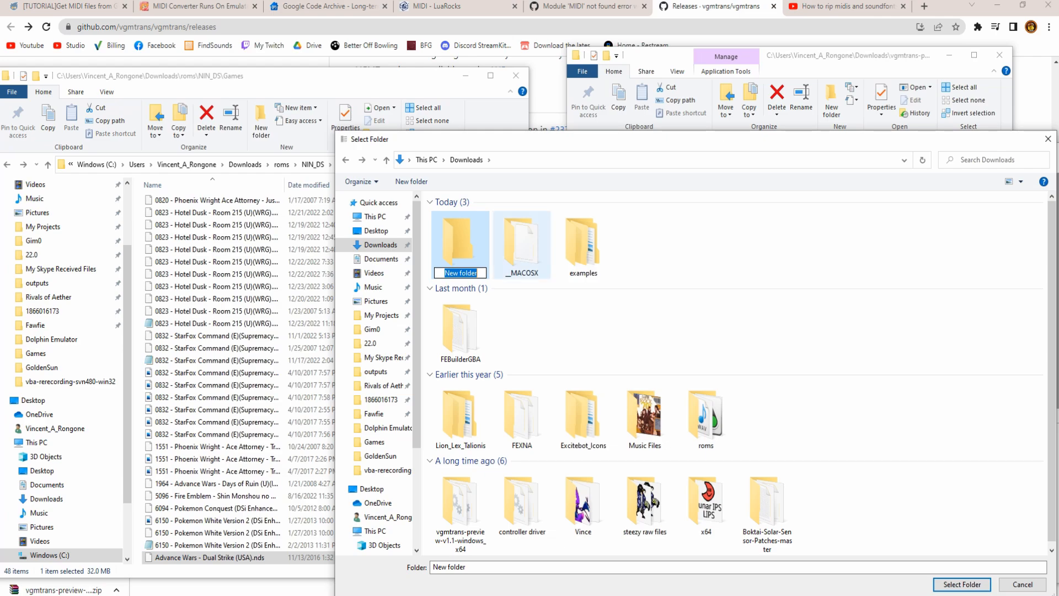
{"action": "type", "text": "hawke example"}
{"action": "key", "text": "Return"}
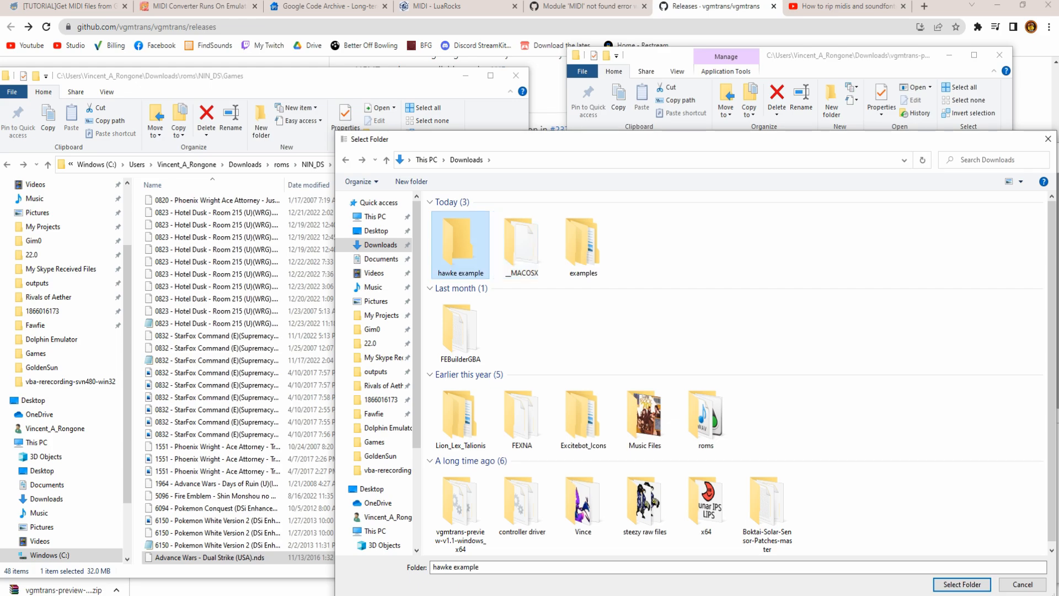
{"action": "key", "text": "Return"}
{"action": "key", "text": "Return"}
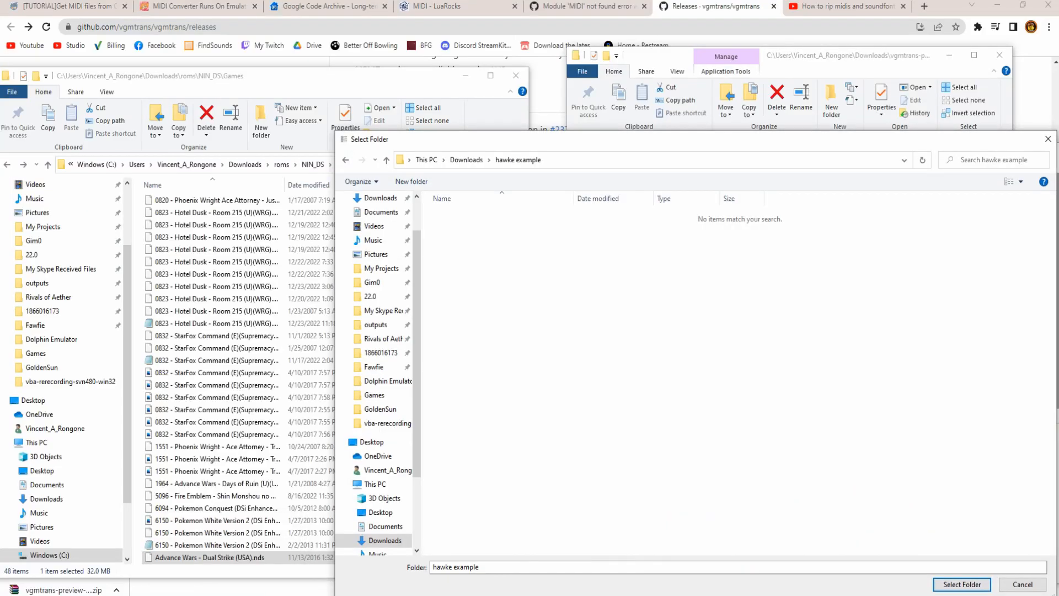
{"action": "left_click", "coordinate": [962, 585]}
{"action": "left_click", "coordinate": [226, 595]}
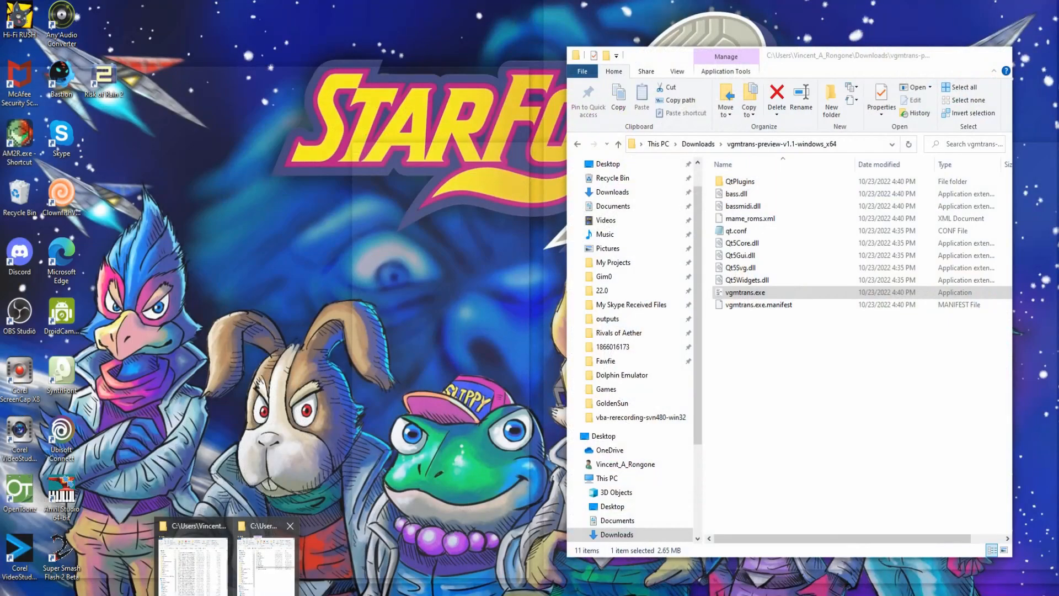
- Open the hawke example folder and preview BGM_HAWKE.mid, then pause playback
{"action": "left_click", "coordinate": [265, 563]}
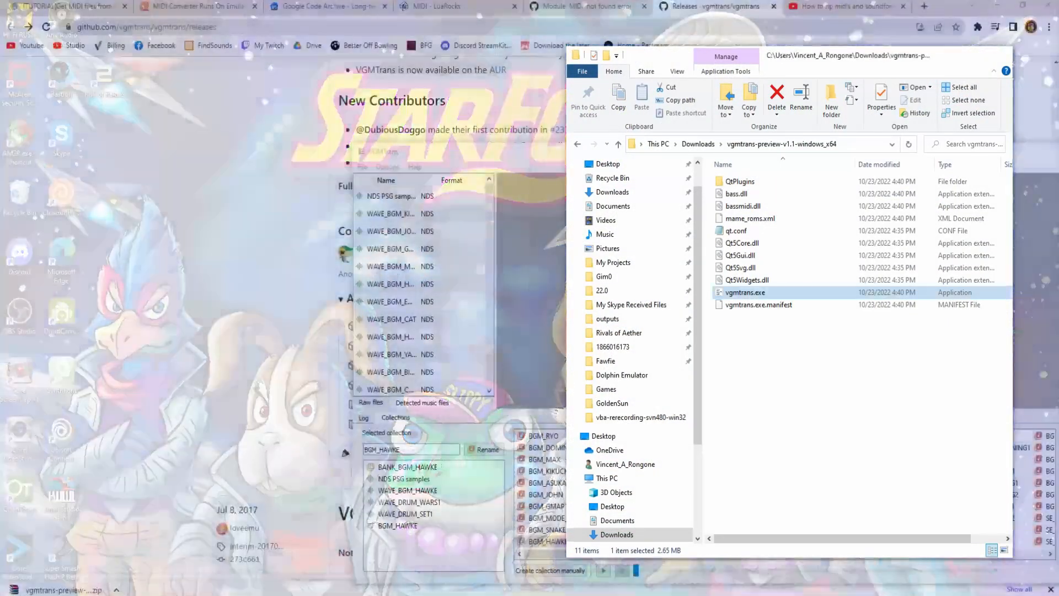
{"action": "left_click", "coordinate": [698, 144]}
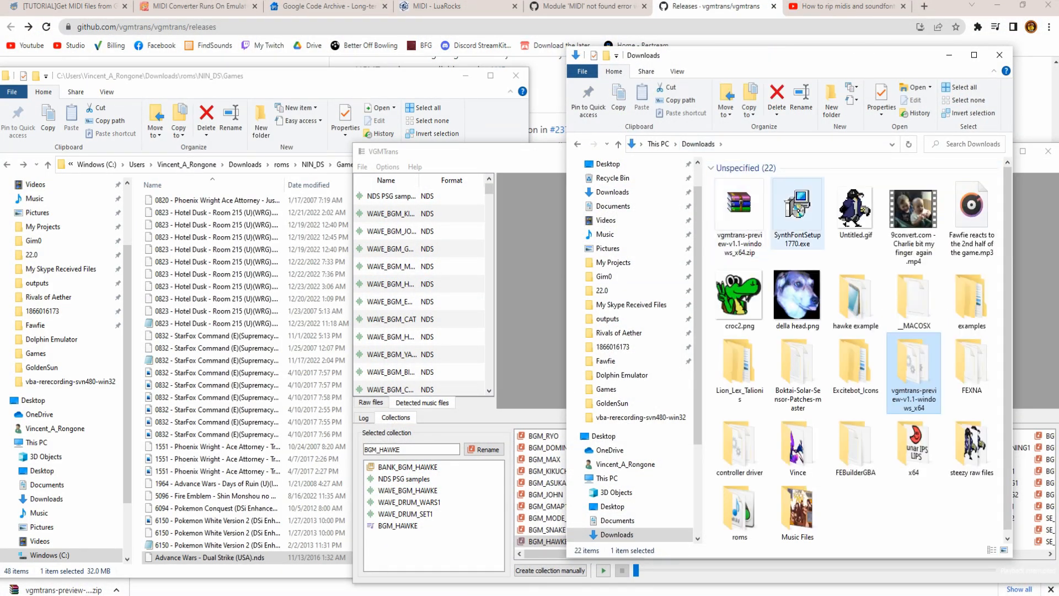
{"action": "double_click", "coordinate": [856, 300]}
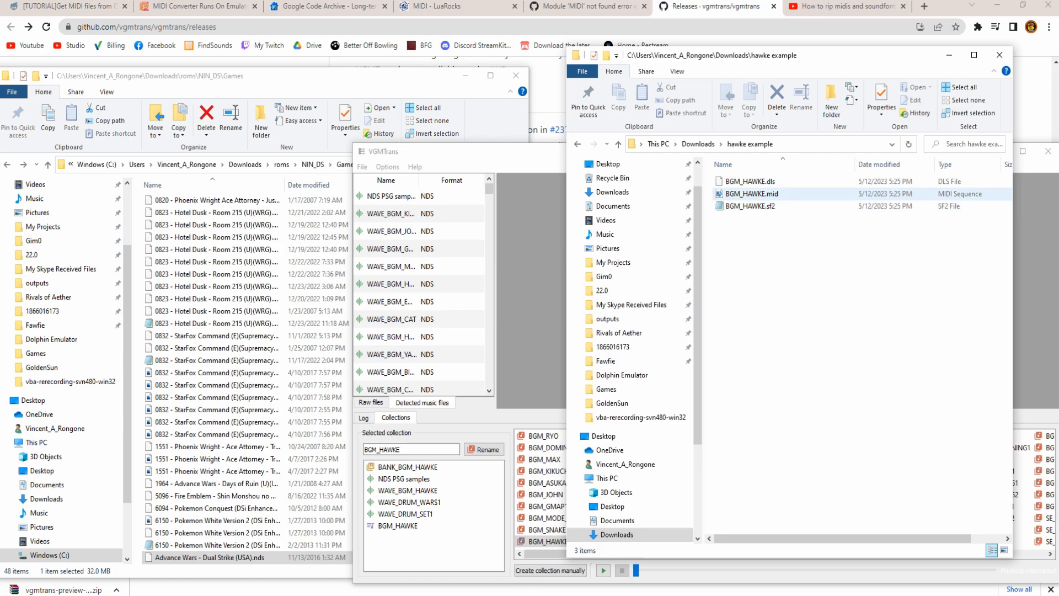
{"action": "left_click", "coordinate": [757, 194]}
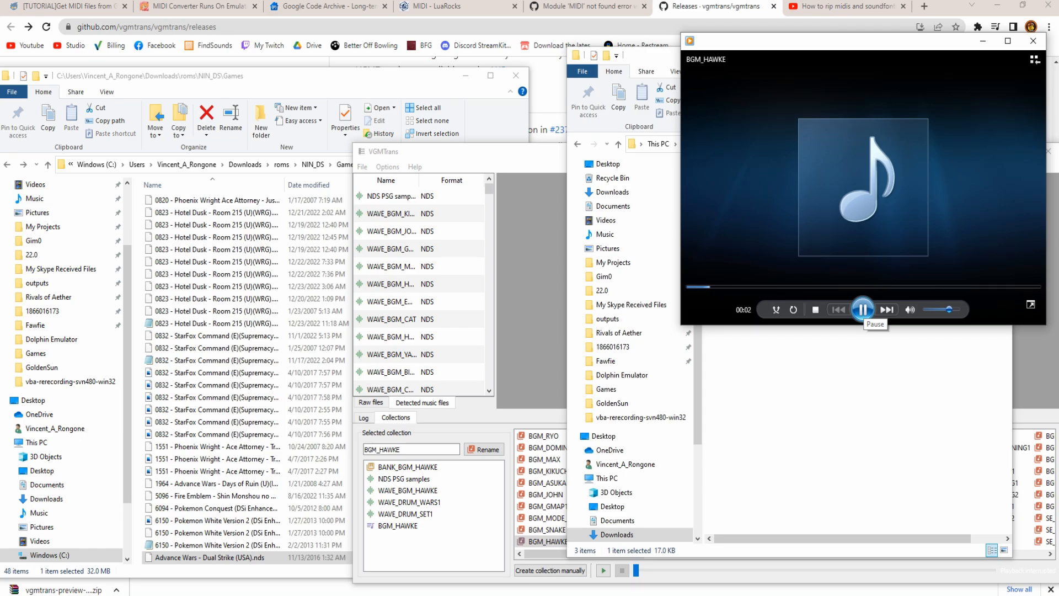
{"action": "left_click", "coordinate": [864, 309]}
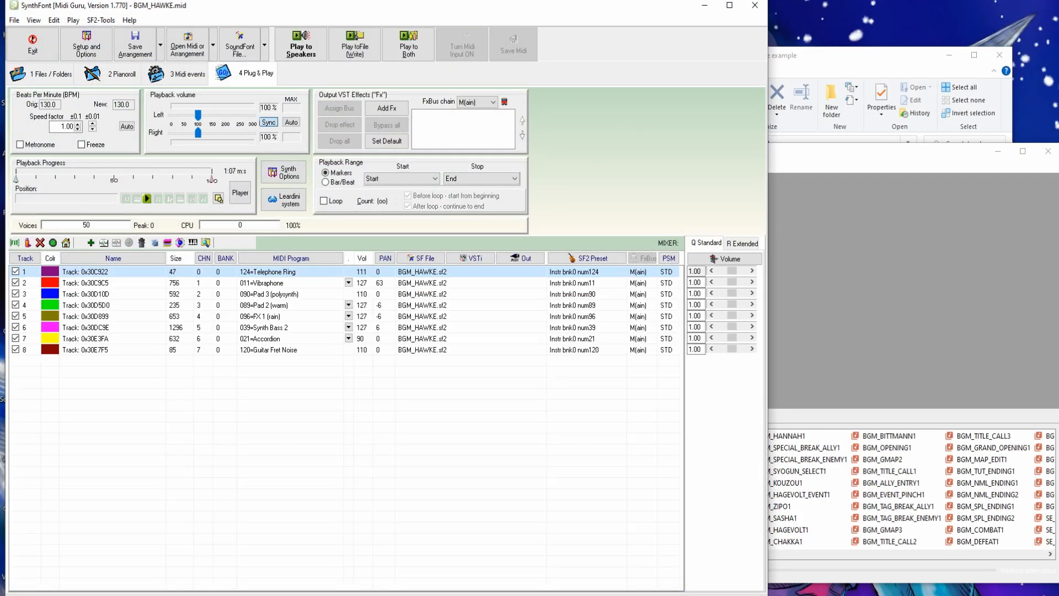
- Load BGM_HAWKE.mid into SynthFont's Plug & Play track list and select all eight tracks
{"action": "mouse_move", "coordinate": [226, 594]}
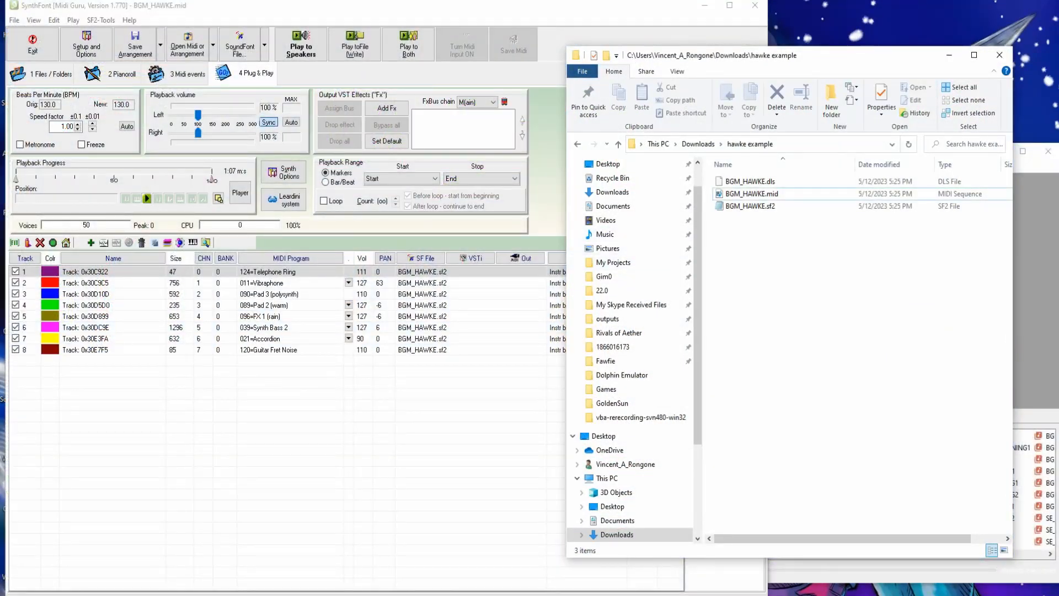
{"action": "left_click", "coordinate": [752, 193]}
{"action": "left_click_drag", "start_coordinate": [751, 194], "coordinate": [297, 361]}
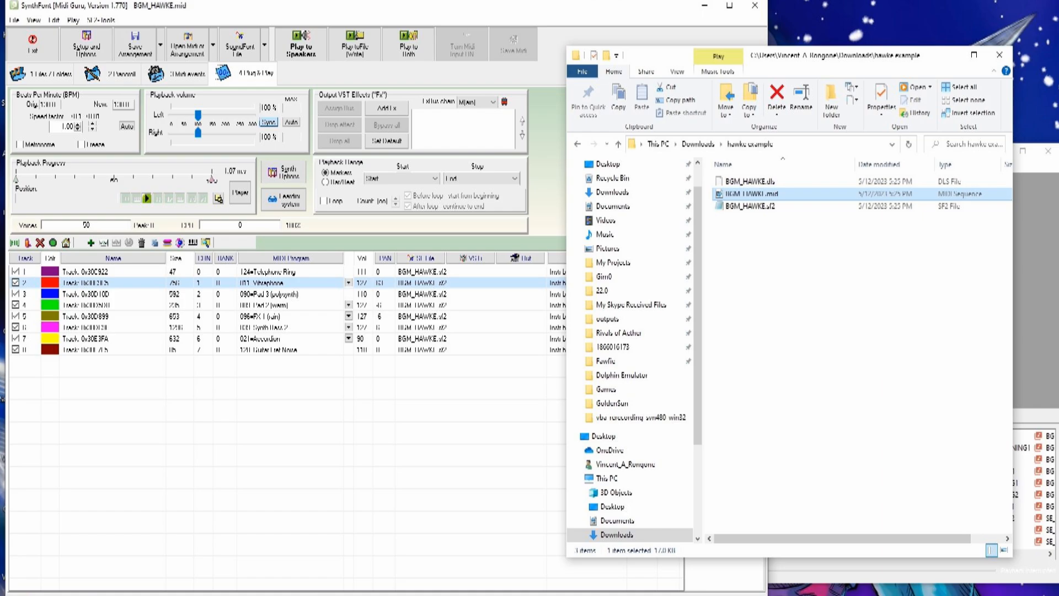
{"action": "left_click", "coordinate": [419, 361]}
{"action": "key", "text": "ctrl+a"}
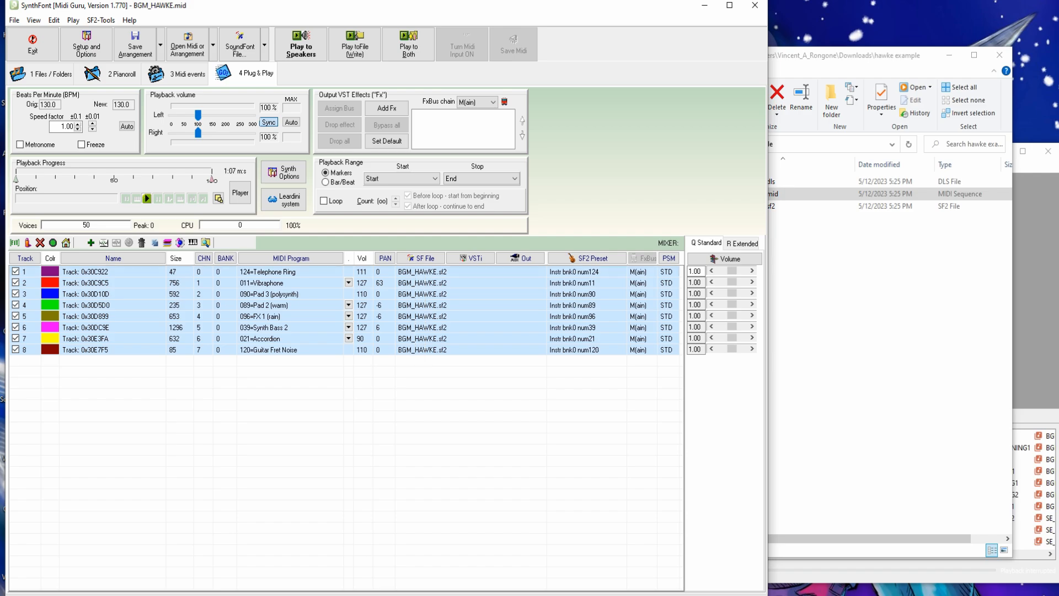
- Assign hawke example\BGM_HAWKE.sf2 to all tracks for the whole track, accepting each channel's preset
{"action": "right_click", "coordinate": [417, 271]}
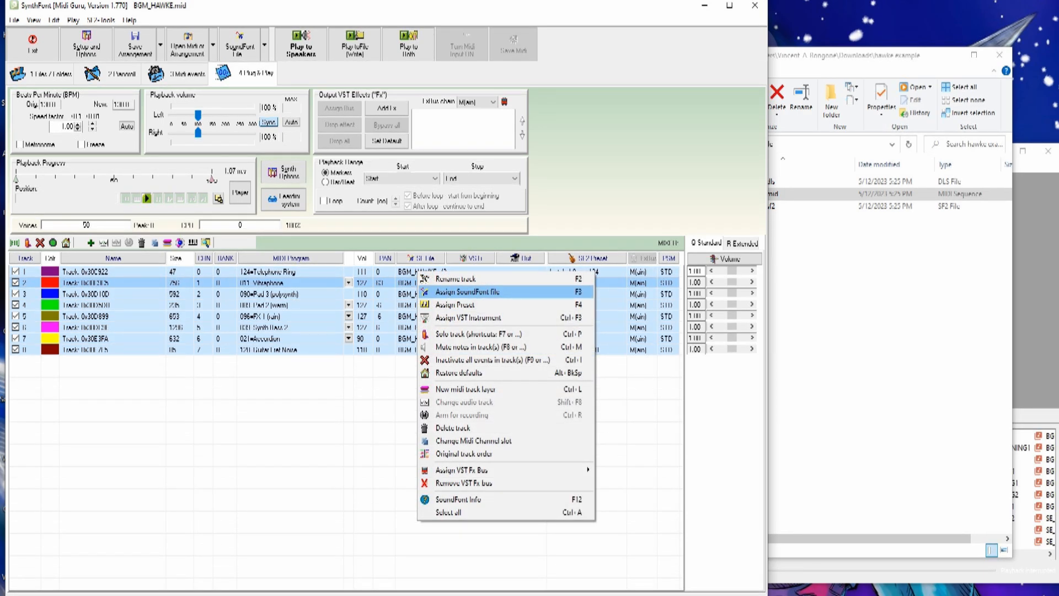
{"action": "key", "text": "Return"}
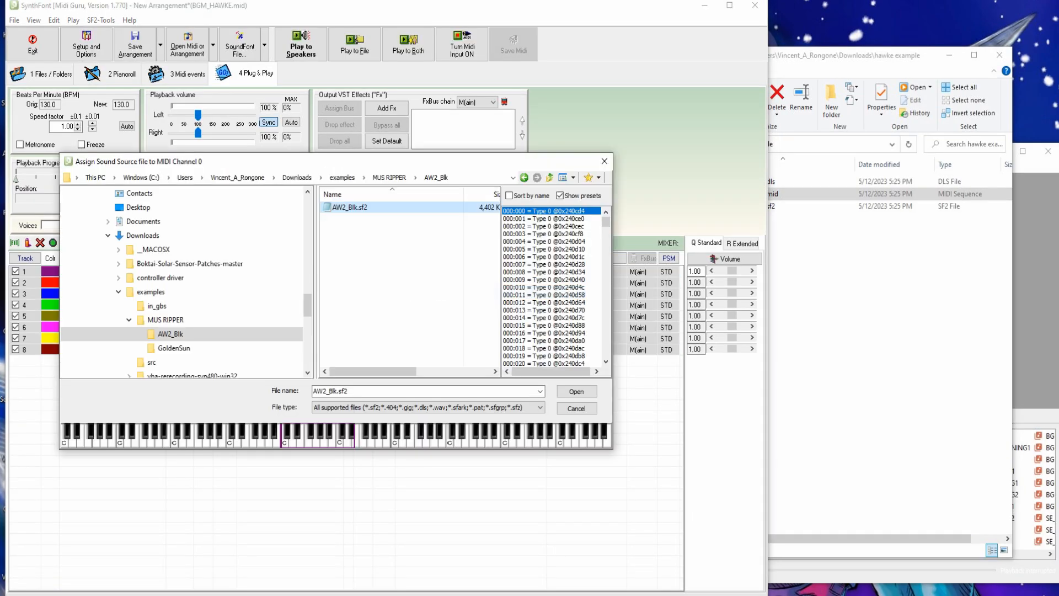
{"action": "left_click", "coordinate": [297, 177]}
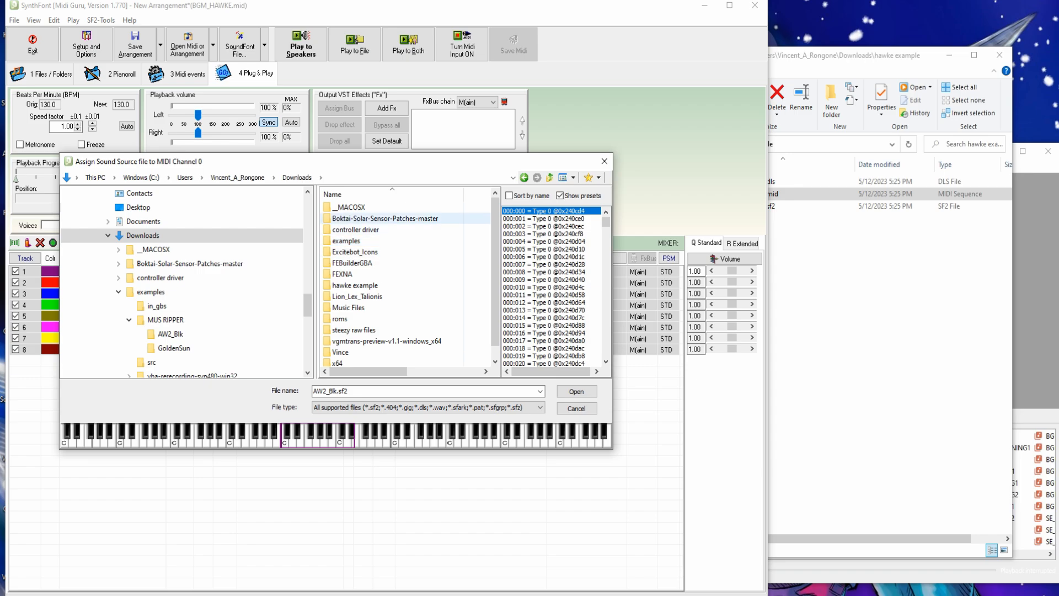
{"action": "double_click", "coordinate": [354, 286]}
{"action": "double_click", "coordinate": [358, 218]}
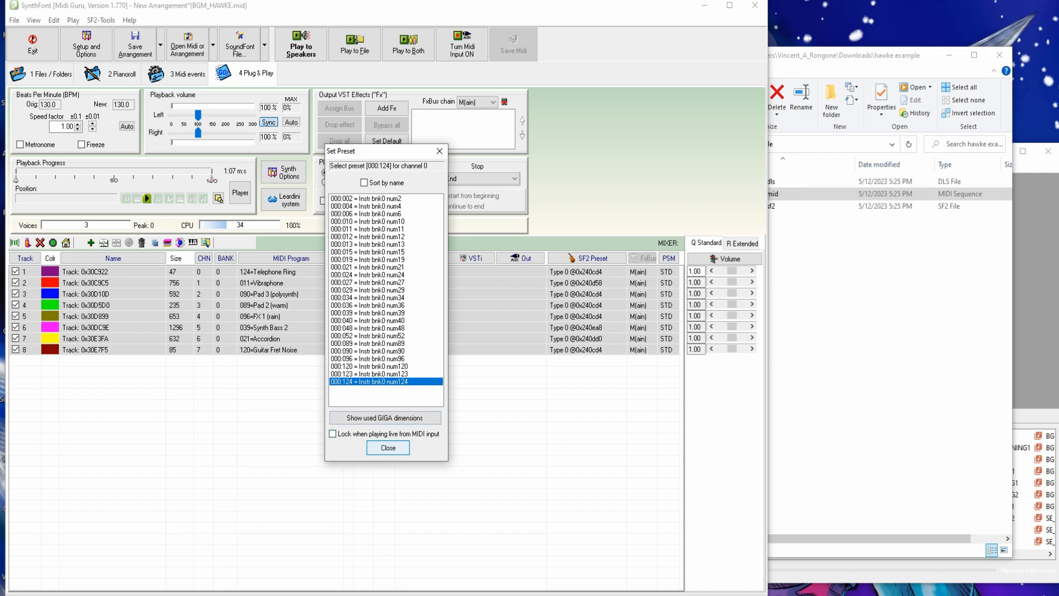
{"action": "left_click", "coordinate": [388, 448]}
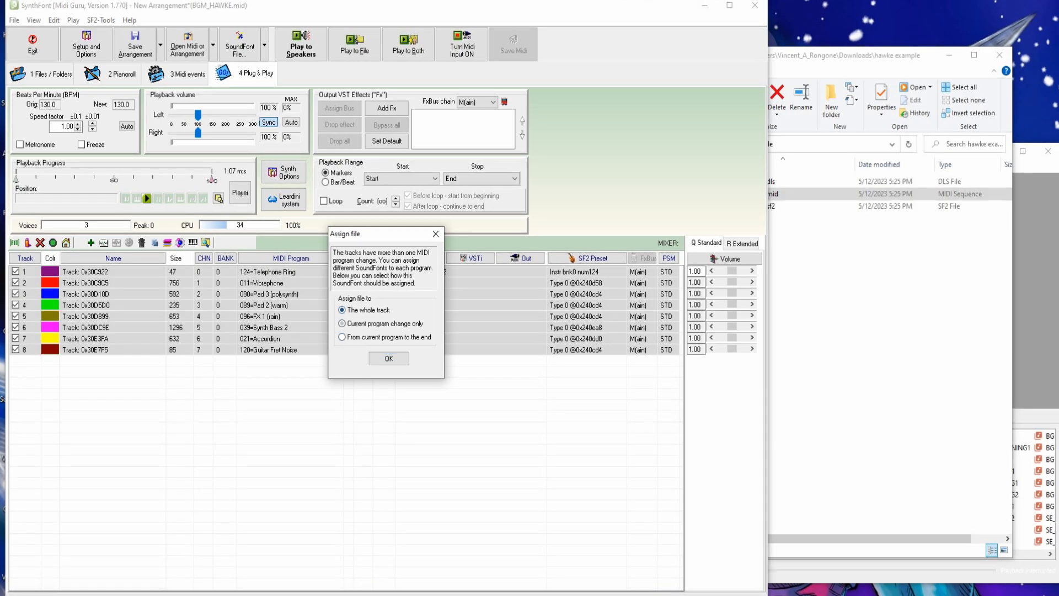
{"action": "left_click", "coordinate": [389, 358]}
{"action": "left_click", "coordinate": [388, 448]}
{"action": "left_click", "coordinate": [389, 448]}
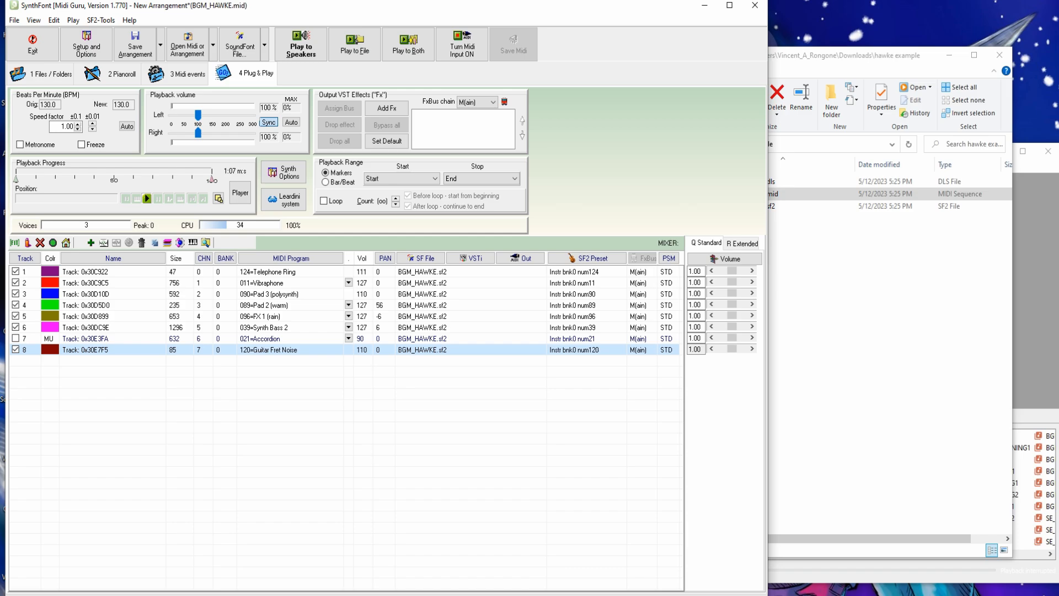
- Unmute track 7 and play the song through the speakers, then stop
{"action": "left_click", "coordinate": [260, 339]}
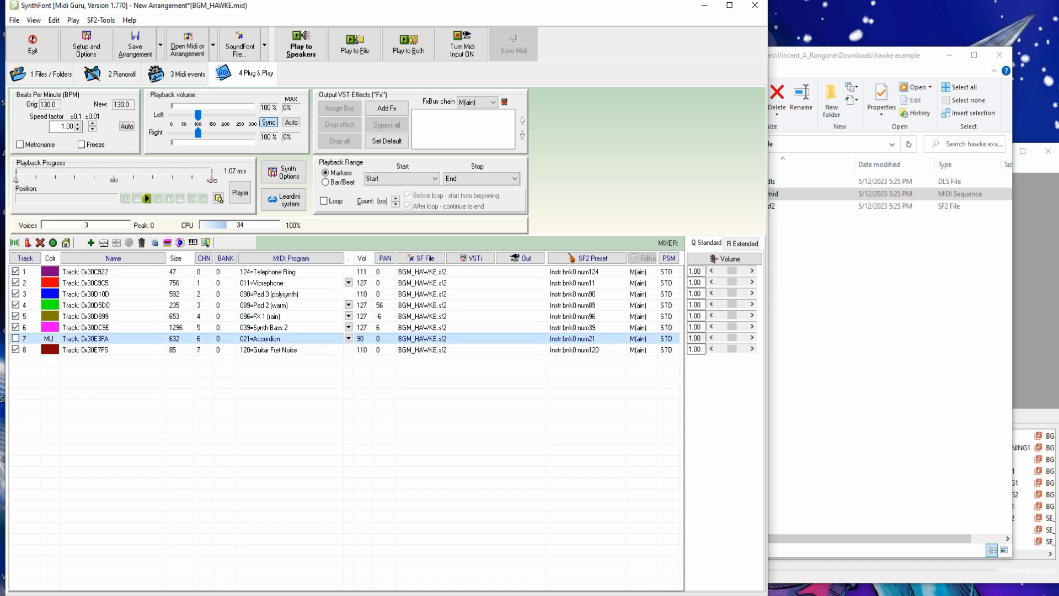
{"action": "left_click", "coordinate": [15, 338]}
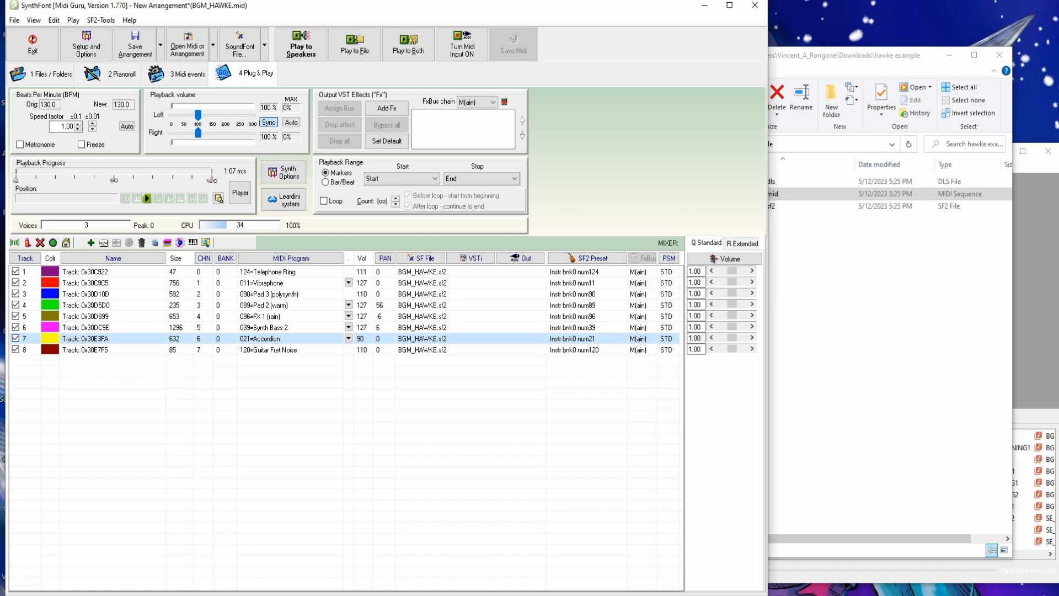
{"action": "left_click", "coordinate": [147, 198]}
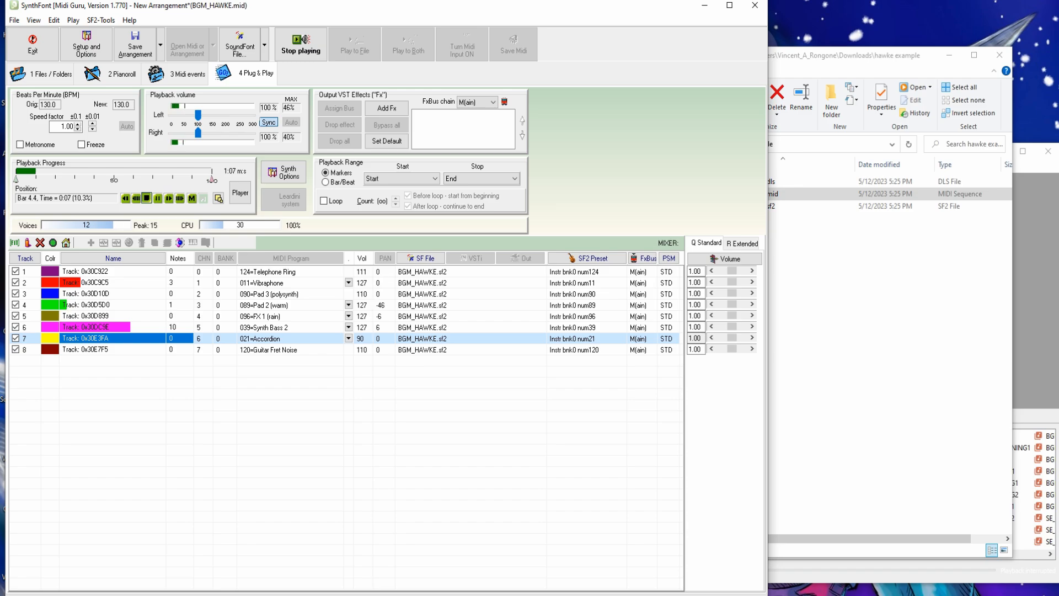
{"action": "left_click", "coordinate": [301, 46]}
- Reassign BGM_HAWKE.sf2 to all eight whole tracks, play the song, and mute track 5
{"action": "left_click_drag", "start_coordinate": [448, 379], "coordinate": [405, 276]}
{"action": "right_click", "coordinate": [408, 274]}
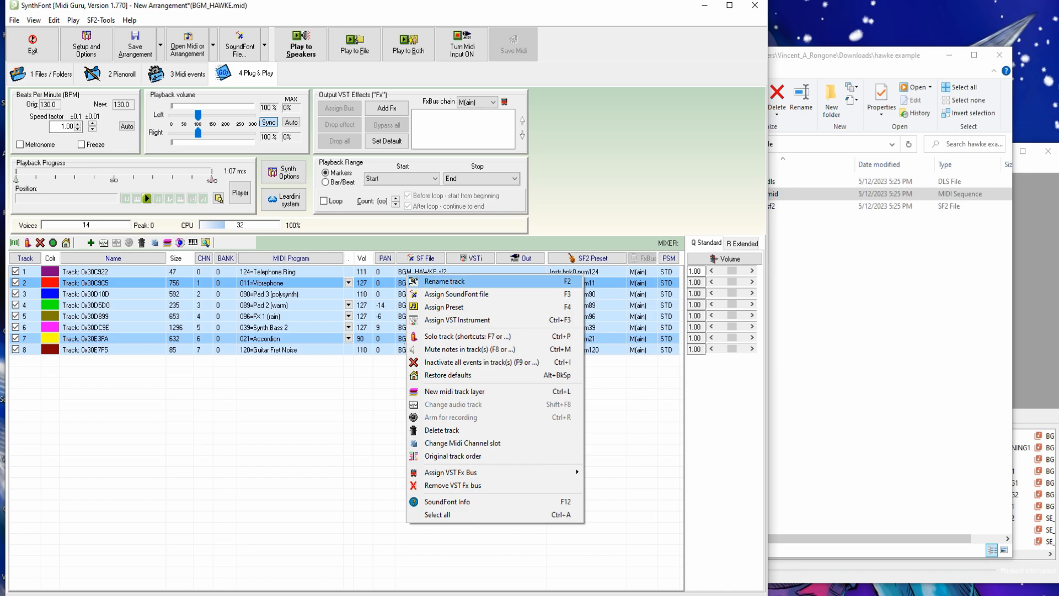
{"action": "left_click", "coordinate": [442, 294]}
{"action": "key", "text": "Return"}
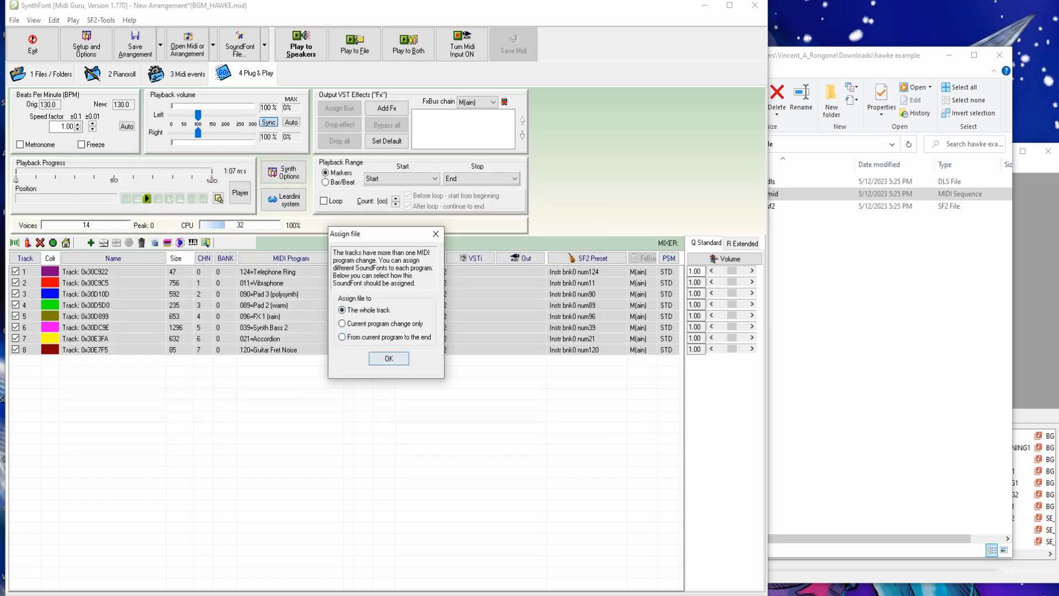
{"action": "key", "text": "Return"}
{"action": "key", "text": "space"}
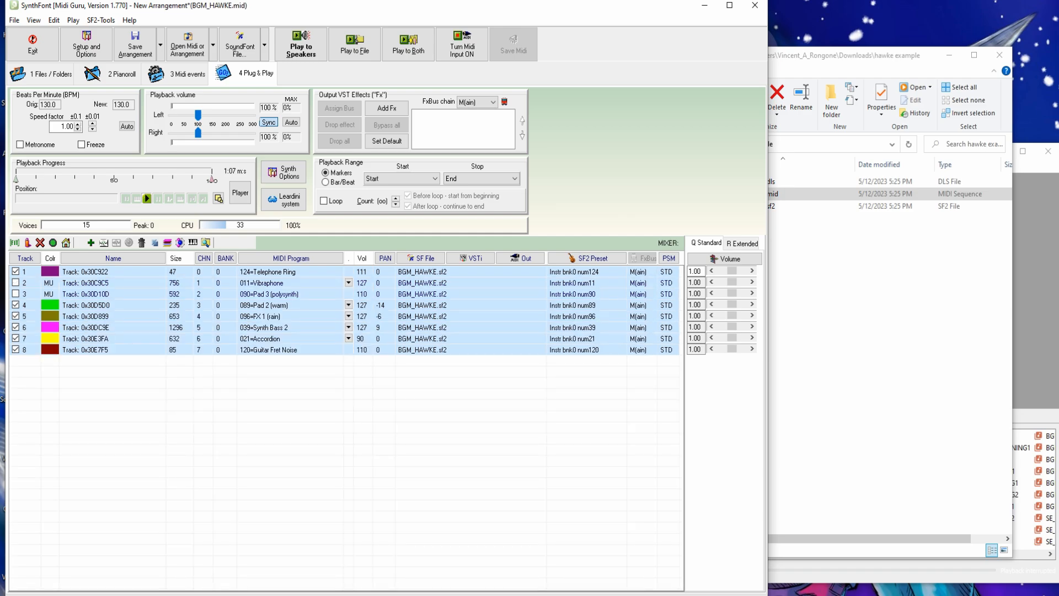
{"action": "left_click", "coordinate": [15, 316]}
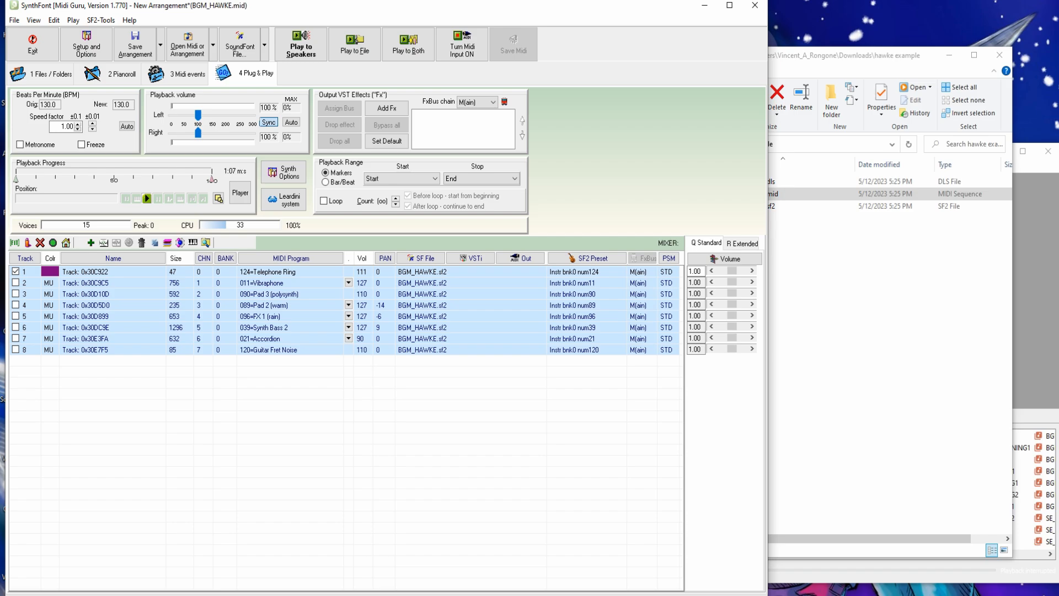
- Render the song to an MP3 named BGM_HAWKE_tr1 in the hawke example folder
{"action": "left_click", "coordinate": [355, 45]}
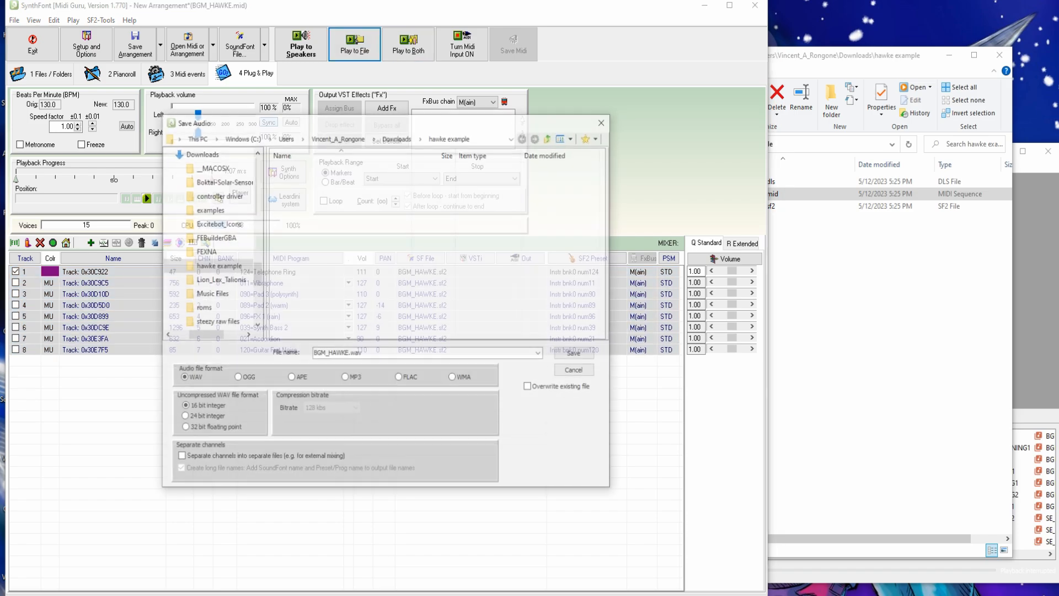
{"action": "key", "text": "BackSpace"}
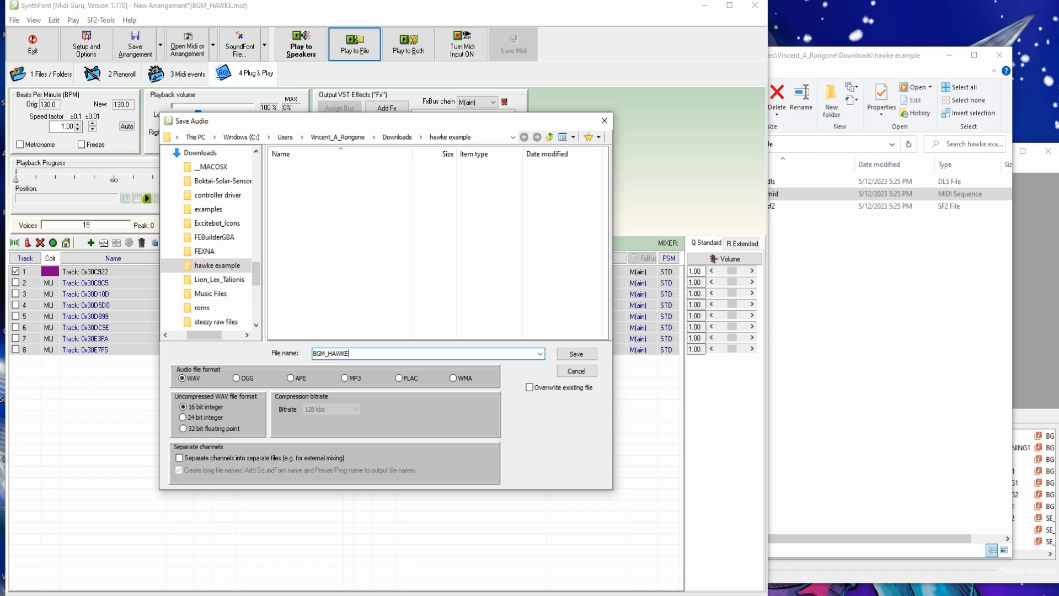
{"action": "type", "text": "_tr1"}
{"action": "left_click", "coordinate": [351, 378]}
{"action": "key", "text": "Return"}
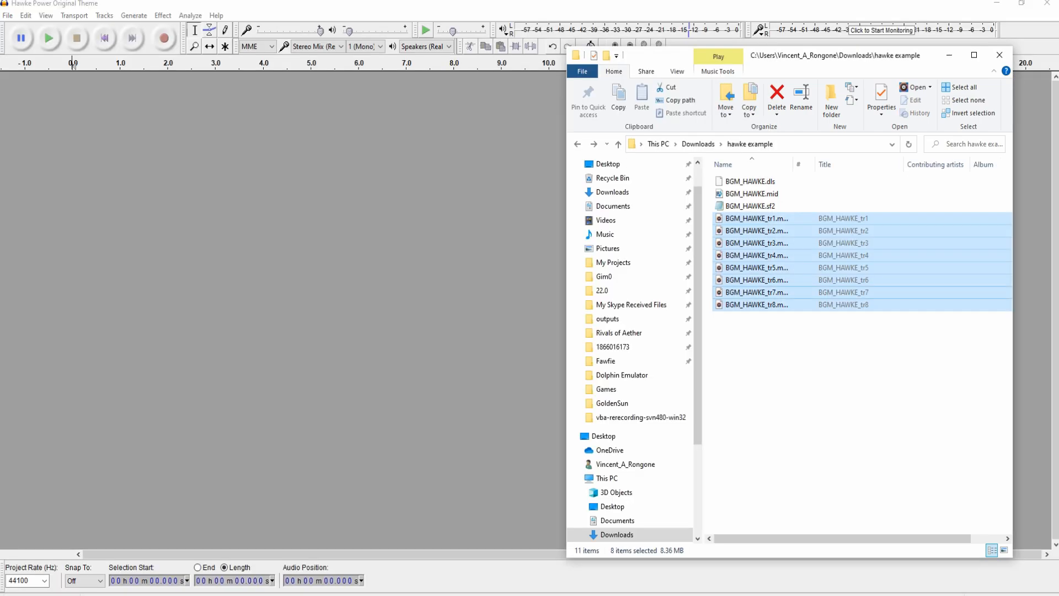
- Import the eight track MP3s and Hawke Power Original Theme.mp3 into the Audacity project
{"action": "left_click_drag", "start_coordinate": [757, 261], "coordinate": [379, 234]}
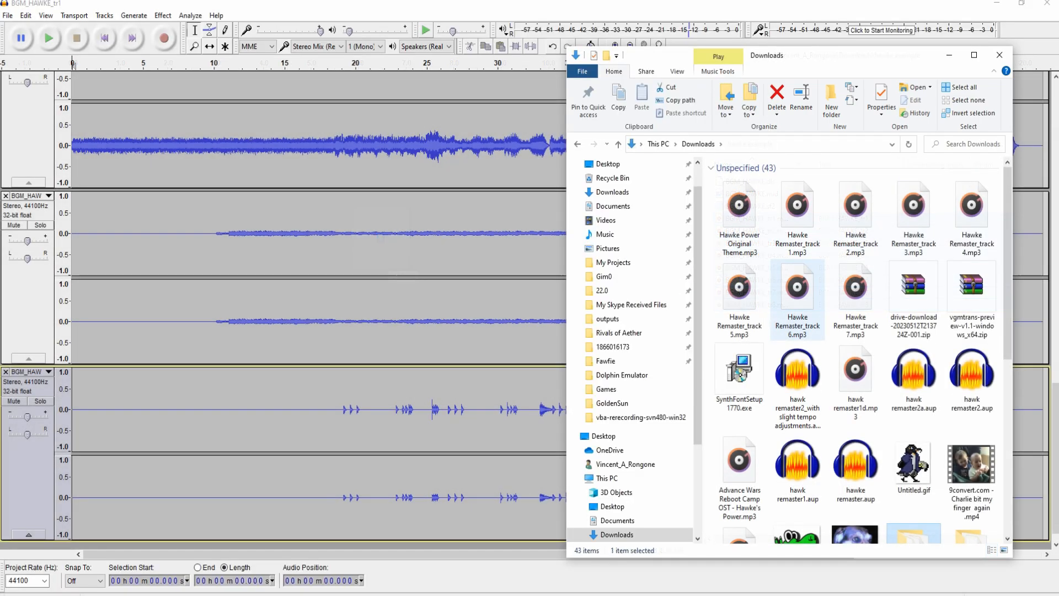
{"action": "left_click", "coordinate": [740, 210]}
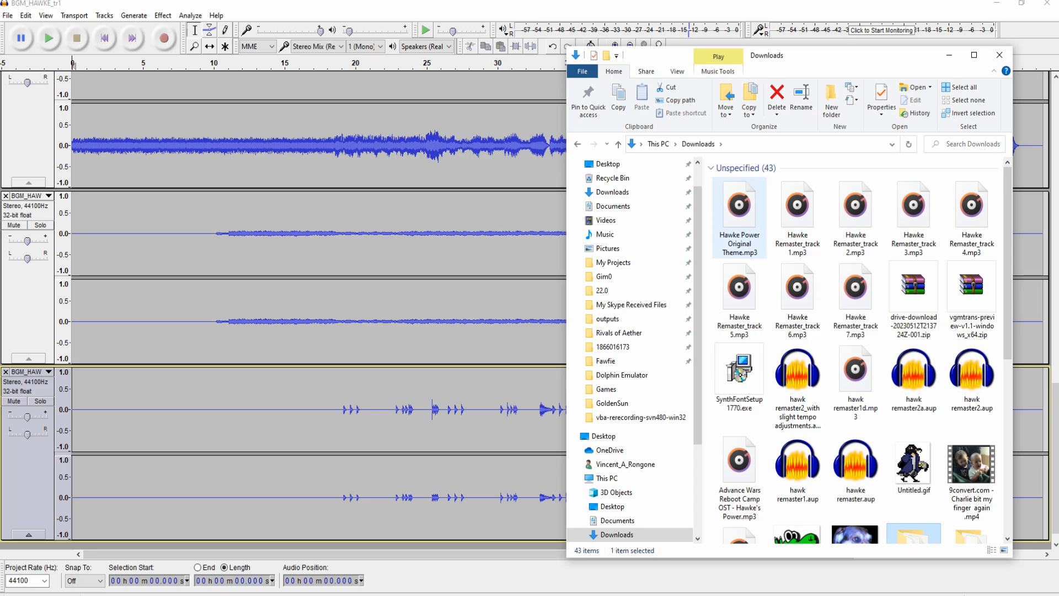
{"action": "left_click_drag", "start_coordinate": [739, 210], "coordinate": [320, 142]}
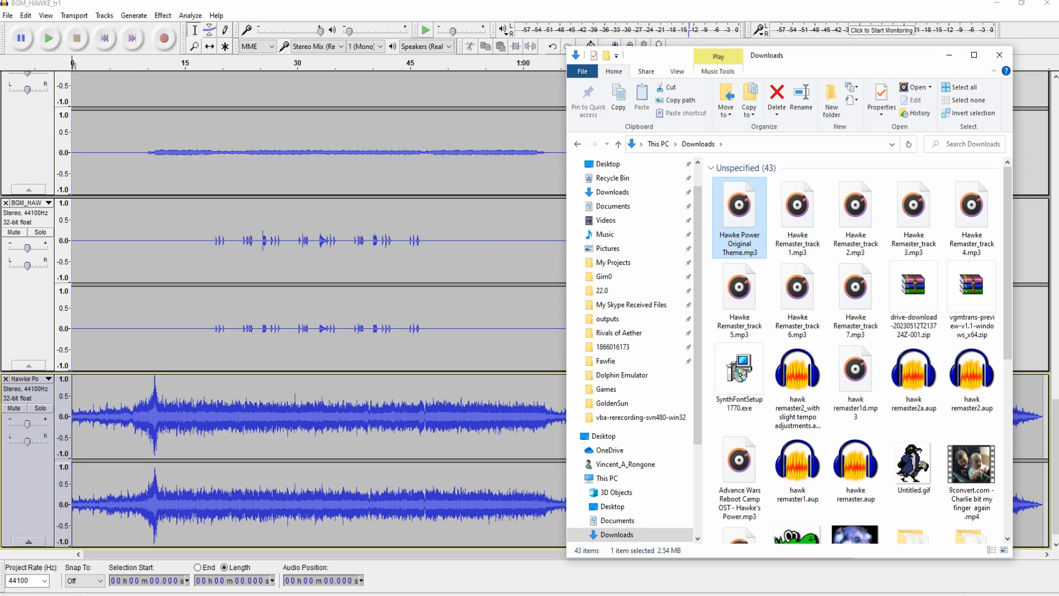
{"action": "left_click", "coordinate": [209, 430]}
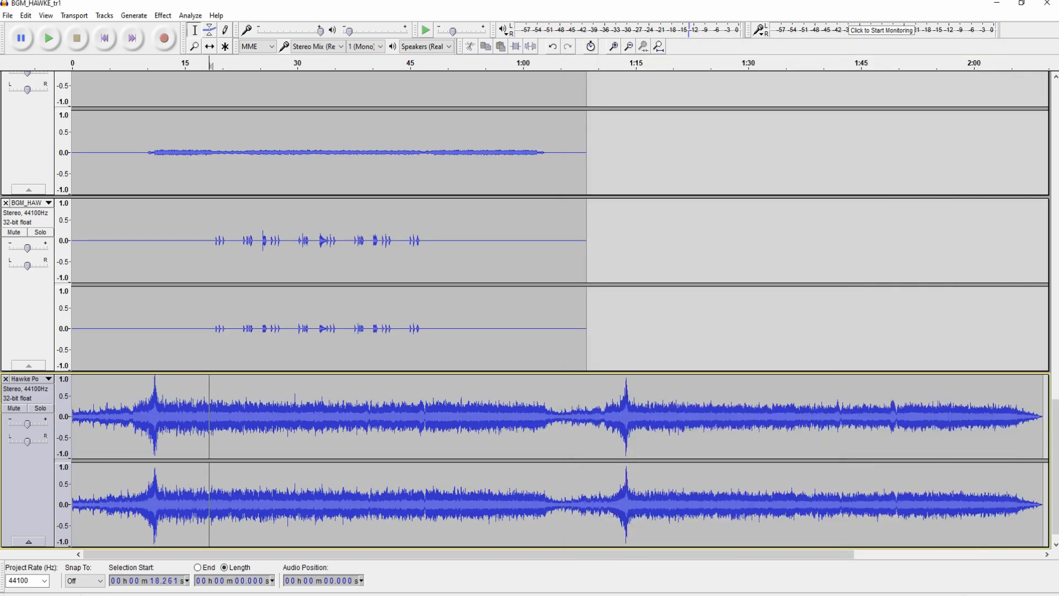
- Move the Hawke Power original theme track to the top of the track list
{"action": "left_click", "coordinate": [34, 394]}
{"action": "left_click", "coordinate": [47, 379]}
{"action": "left_click", "coordinate": [56, 179]}
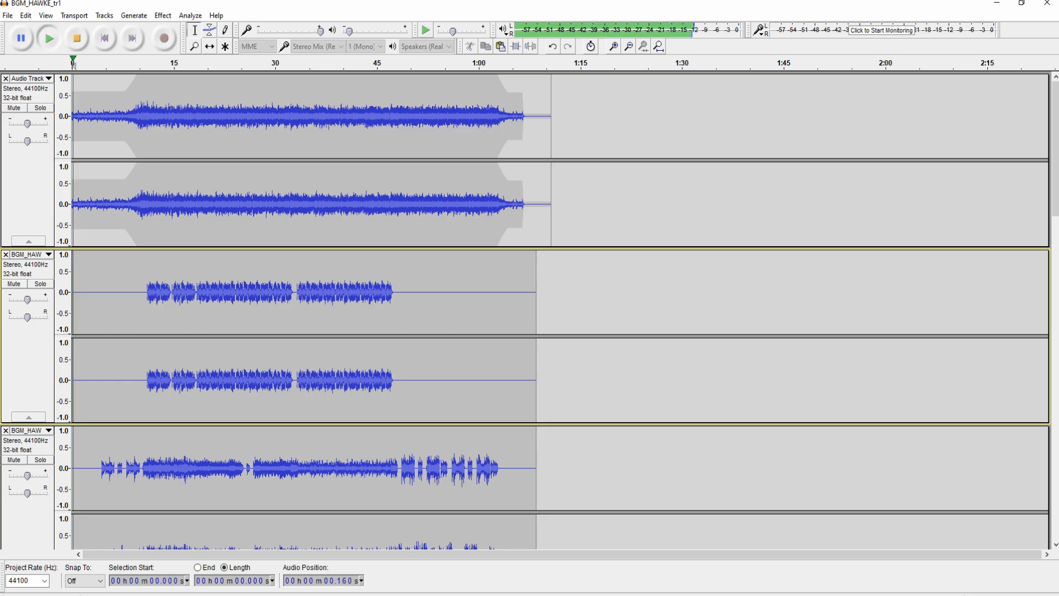
{"action": "scroll", "coordinate": [552, 309], "scroll_direction": "down", "scroll_amount": 5}
{"action": "scroll", "coordinate": [552, 309], "scroll_direction": "down", "scroll_amount": 9}
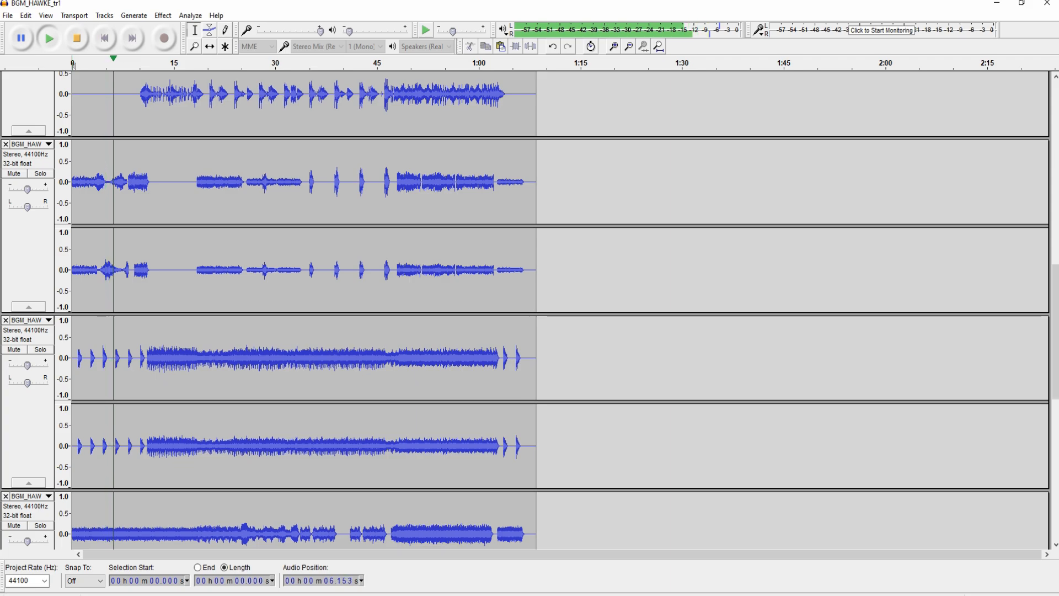
{"action": "scroll", "coordinate": [552, 309], "scroll_direction": "up", "scroll_amount": 10}
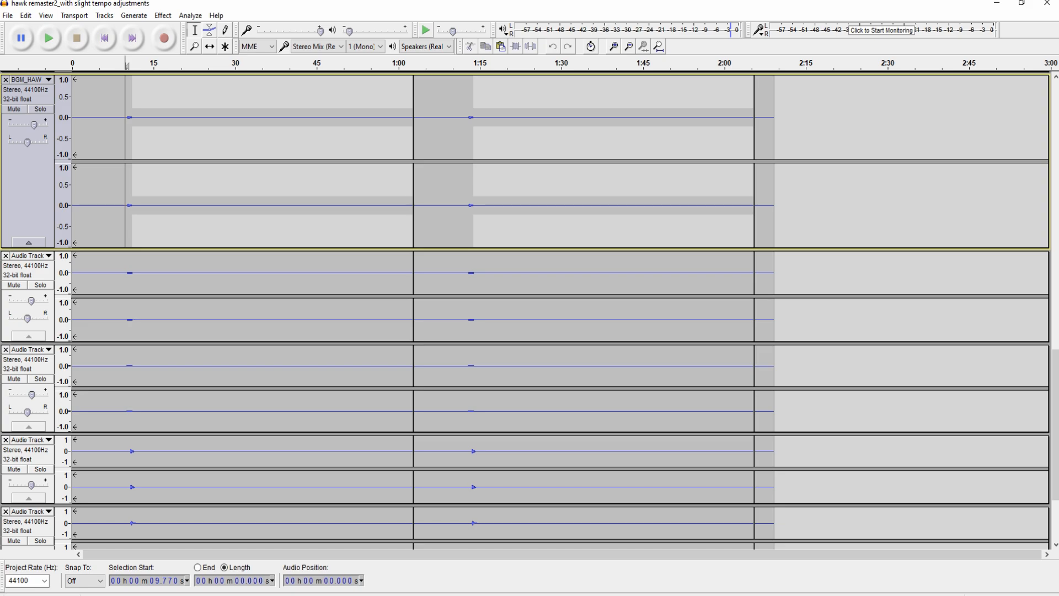
- Play the layered tracks from 9.77 s, soloing the fourth, first and top tracks in turn
{"action": "key", "text": "space"}
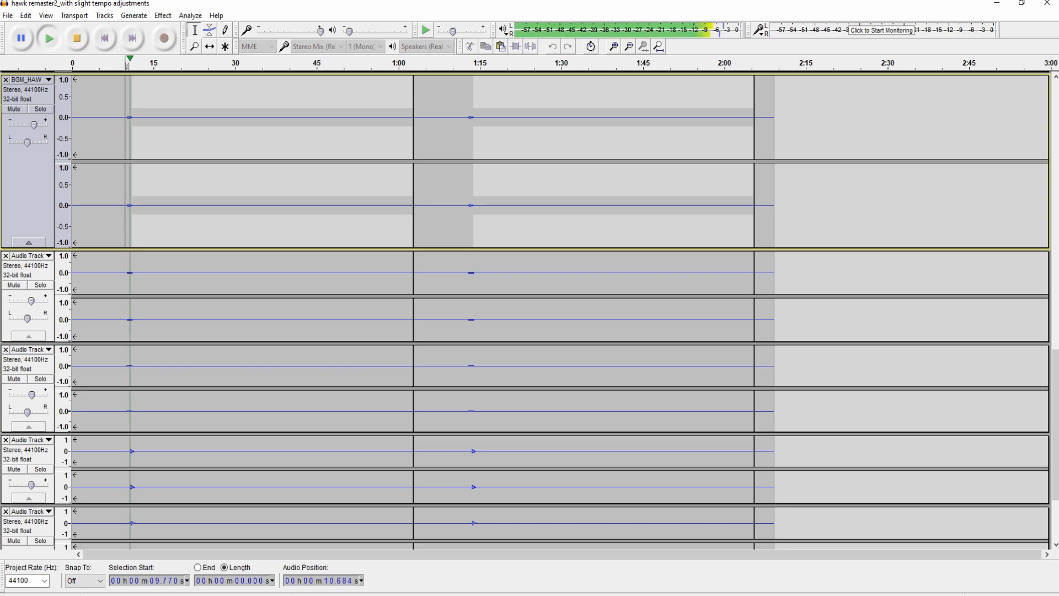
{"action": "scroll", "coordinate": [526, 310], "scroll_direction": "up", "scroll_amount": 16}
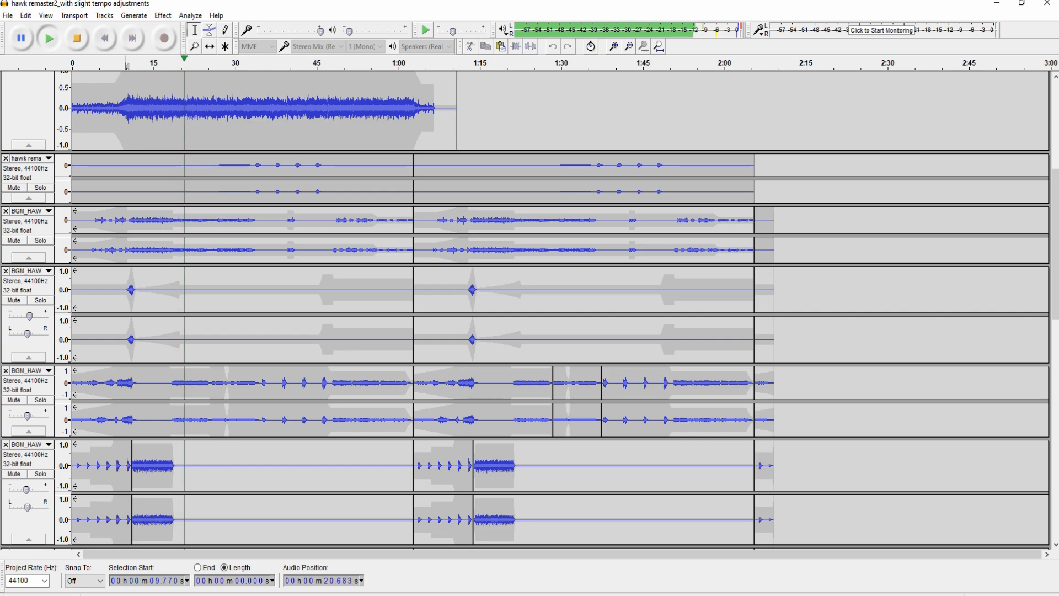
{"action": "left_click", "coordinate": [40, 399]}
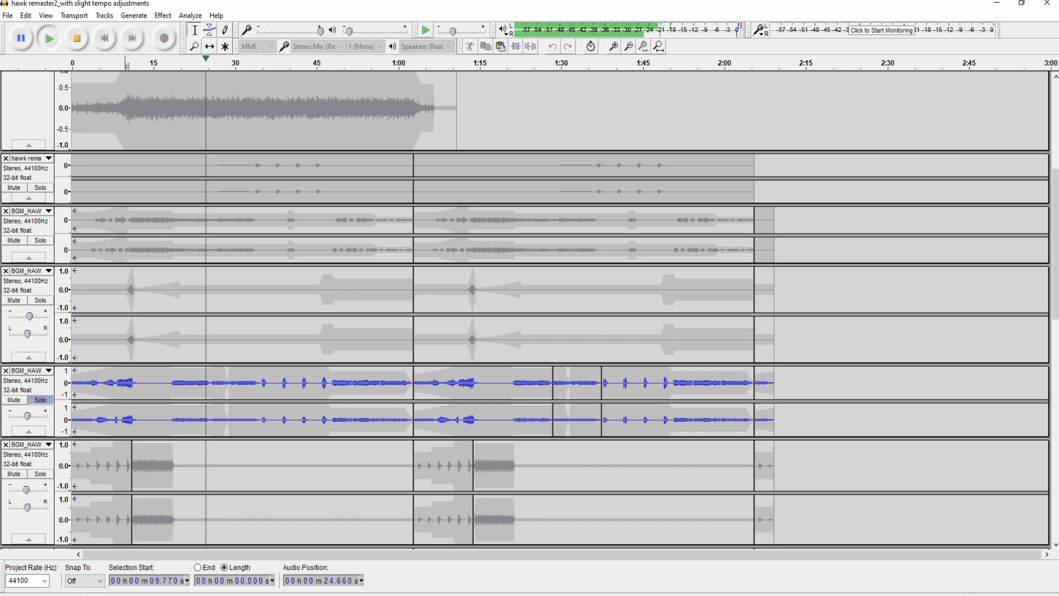
{"action": "left_click", "coordinate": [40, 400]}
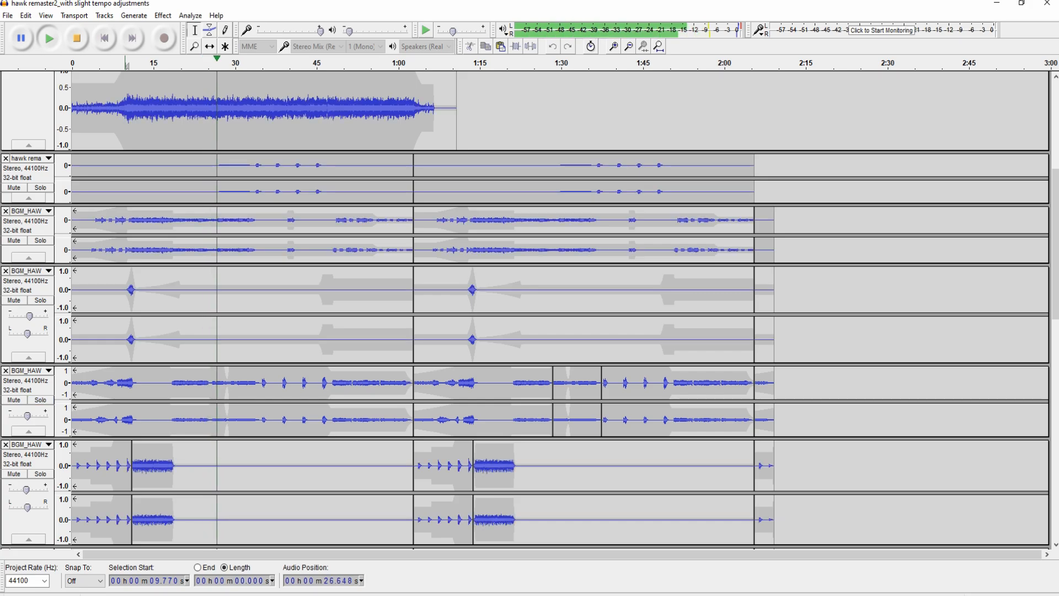
{"action": "left_click", "coordinate": [40, 240]}
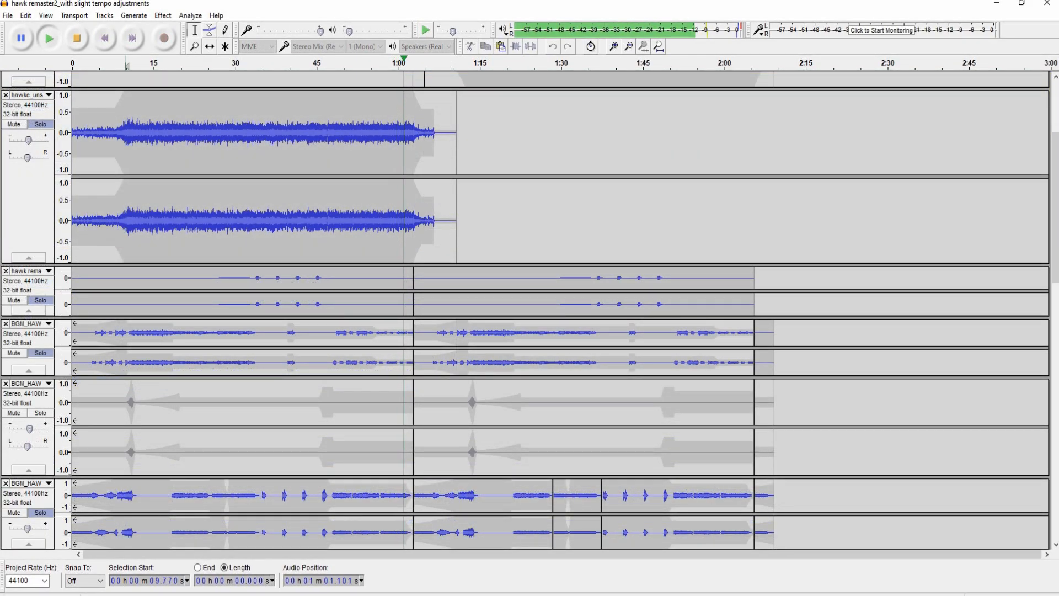
{"action": "scroll", "coordinate": [552, 309], "scroll_direction": "up", "scroll_amount": 4}
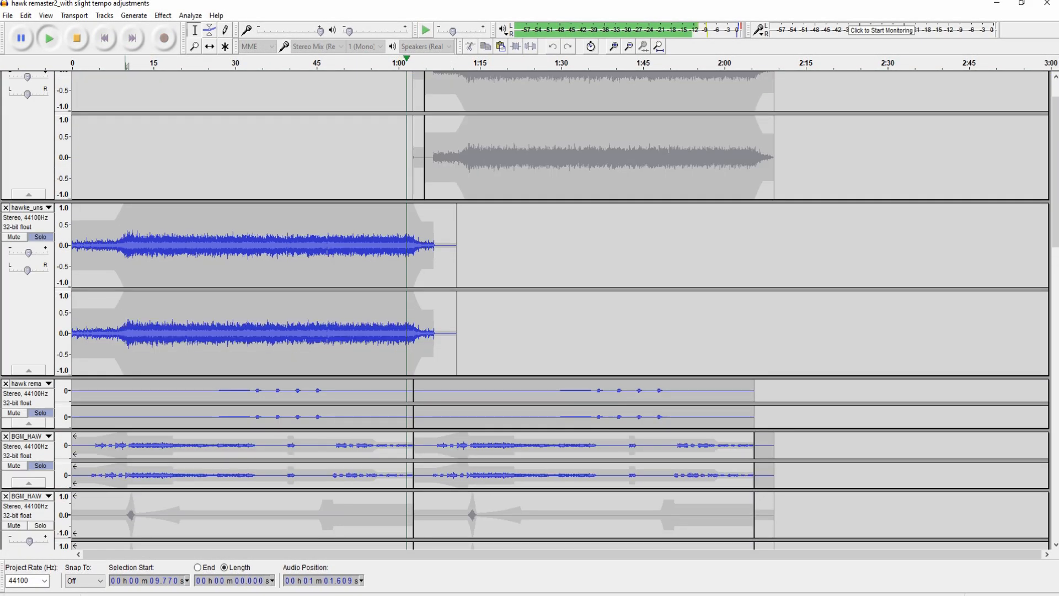
{"action": "left_click", "coordinate": [40, 98]}
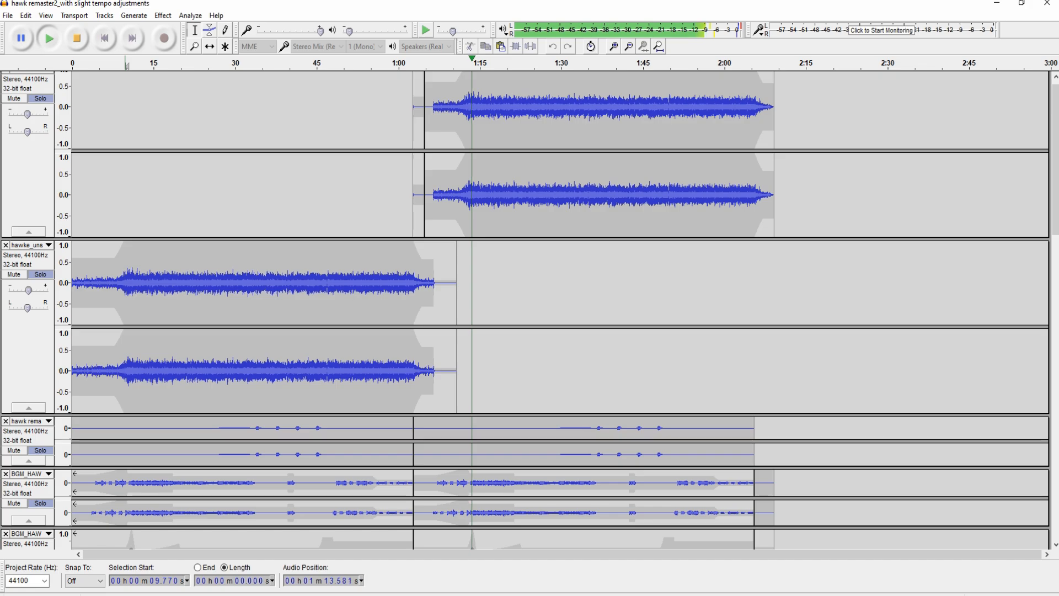
- Stop playback and solo the focused third BGM_HAW track with Shift+S
{"action": "scroll", "coordinate": [552, 309], "scroll_direction": "down", "scroll_amount": 10}
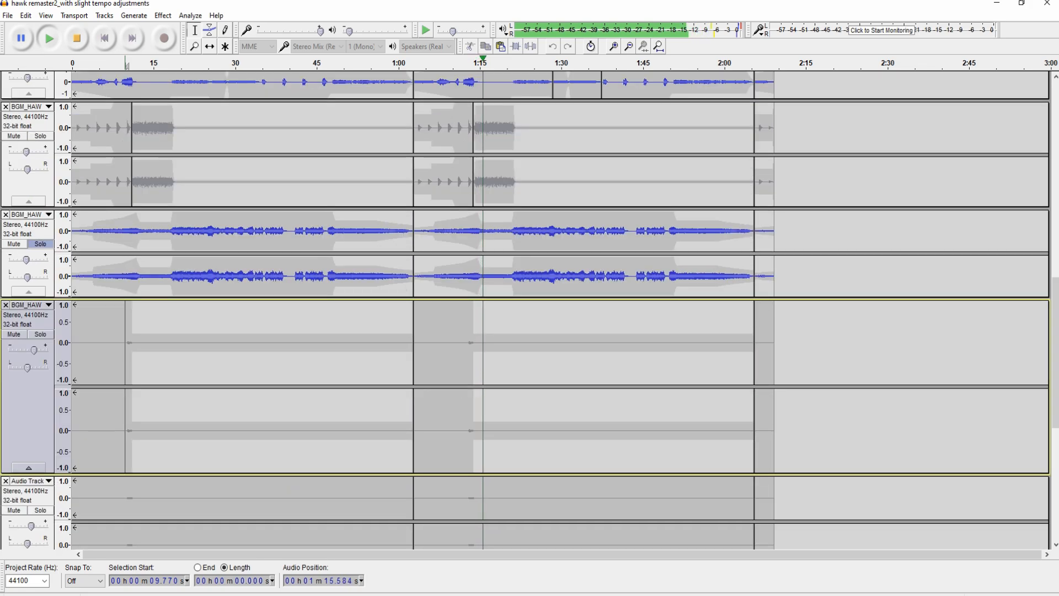
{"action": "key", "text": "space"}
{"action": "key", "text": "shift+s"}
{"action": "key", "text": "shift+s"}
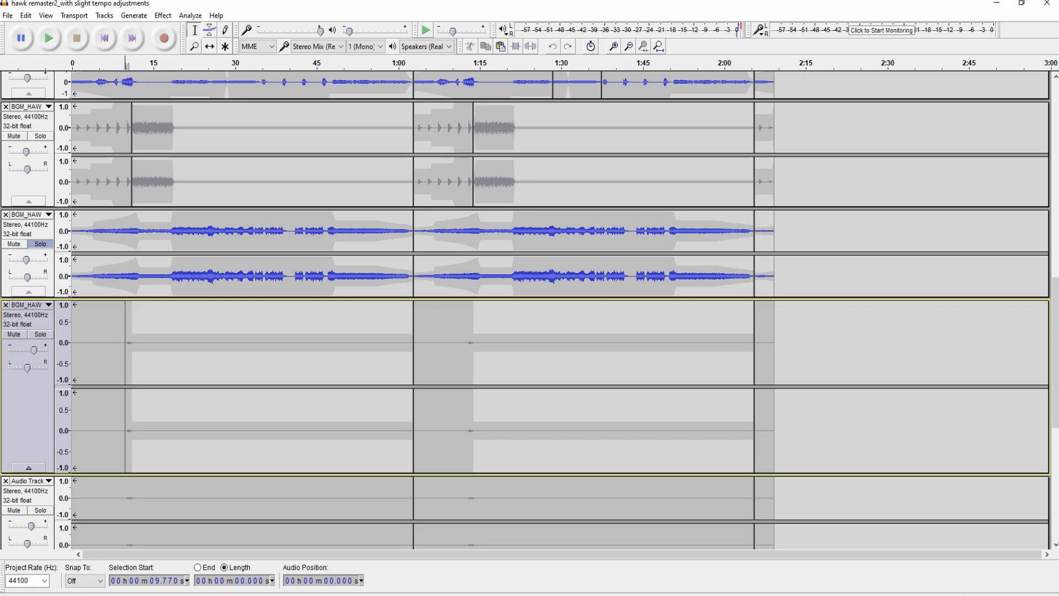
{"action": "key", "text": "Up"}
{"action": "key", "text": "Return"}
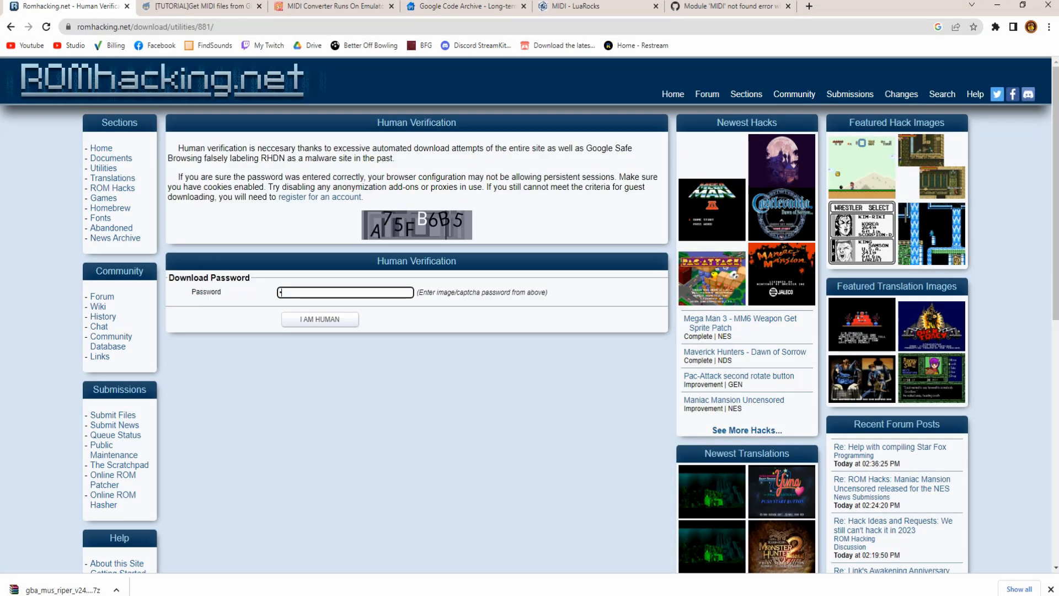
- Enter the displayed captcha code into the Download Password field, then switch to the Downloads folder
{"action": "type", "text": "A75FB6B"}
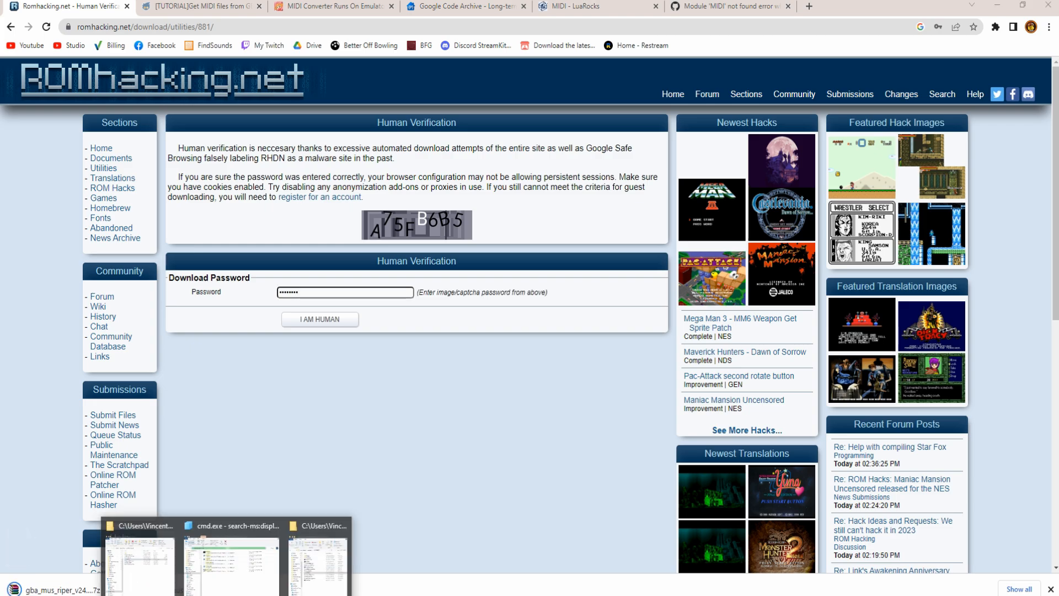
{"action": "left_click", "coordinate": [226, 595]}
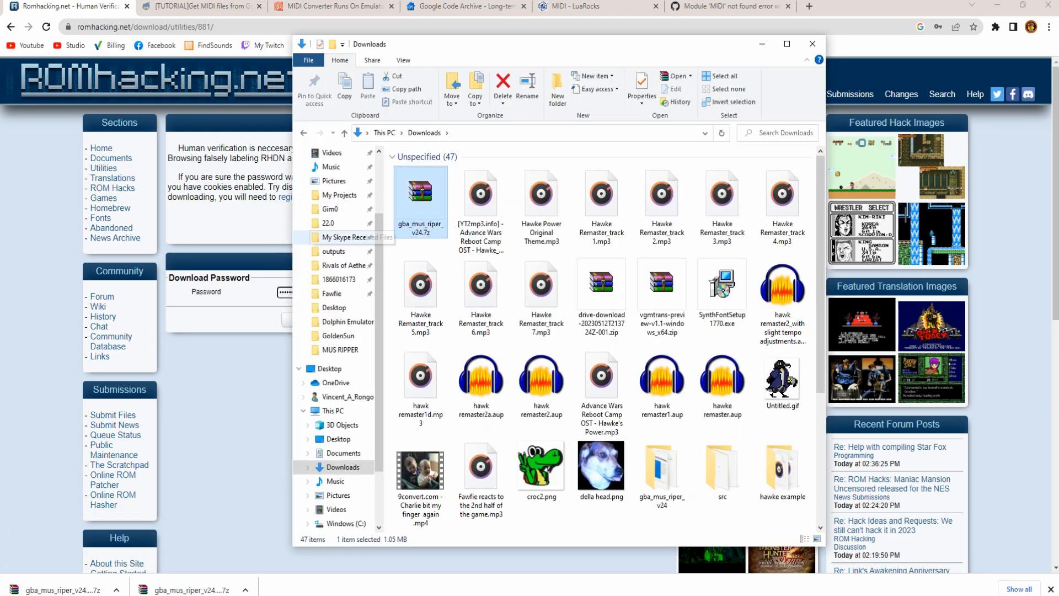
- Start extracting gba_mus_riper_v24.7z into a gba_mus_riper_v24 subfolder, then cancel the dialog
{"action": "right_click", "coordinate": [425, 208]}
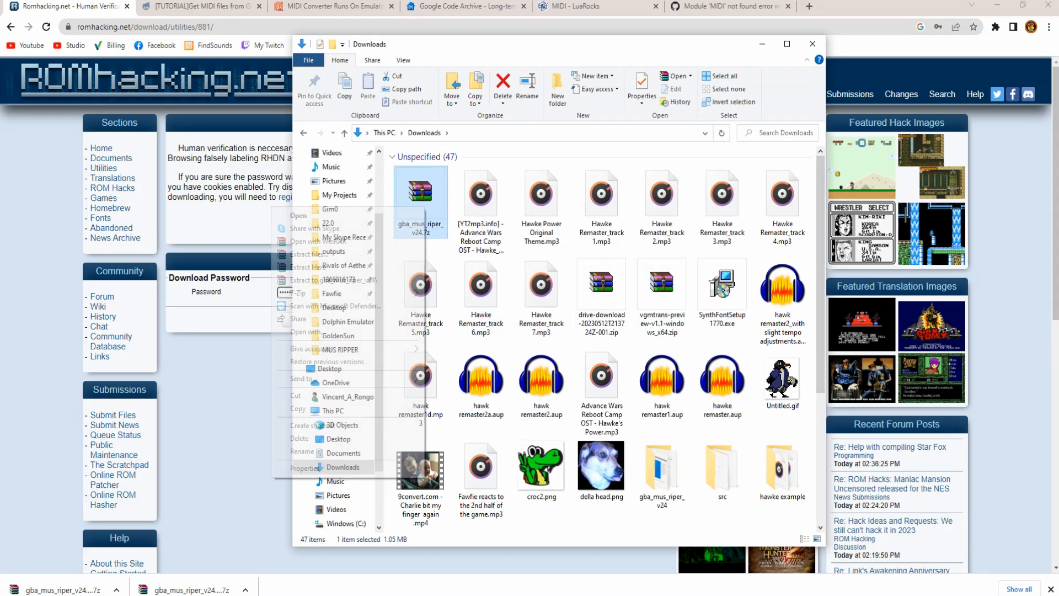
{"action": "left_click", "coordinate": [309, 254]}
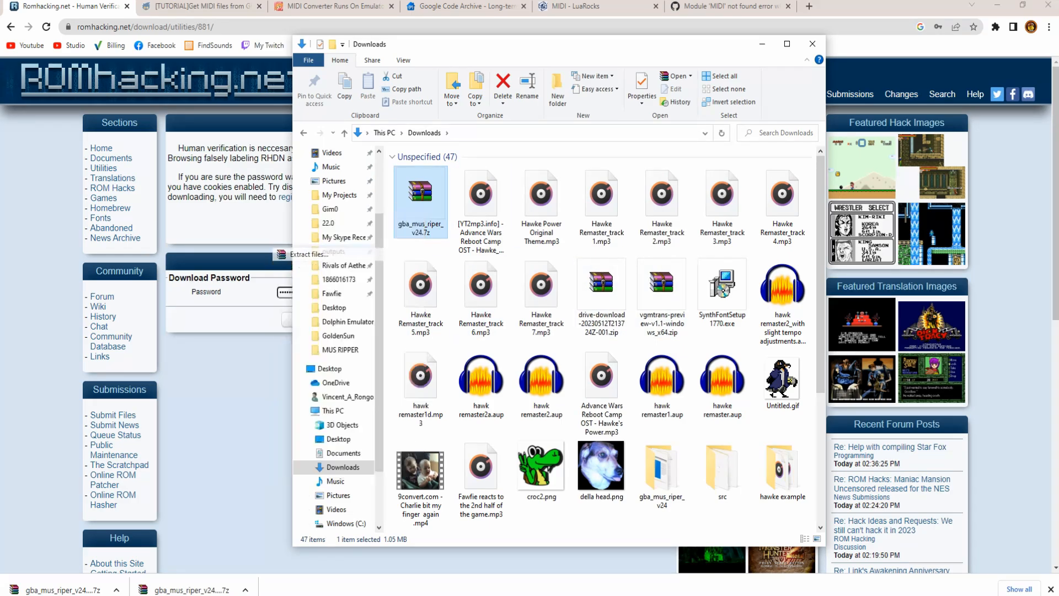
{"action": "left_click", "coordinate": [709, 285]}
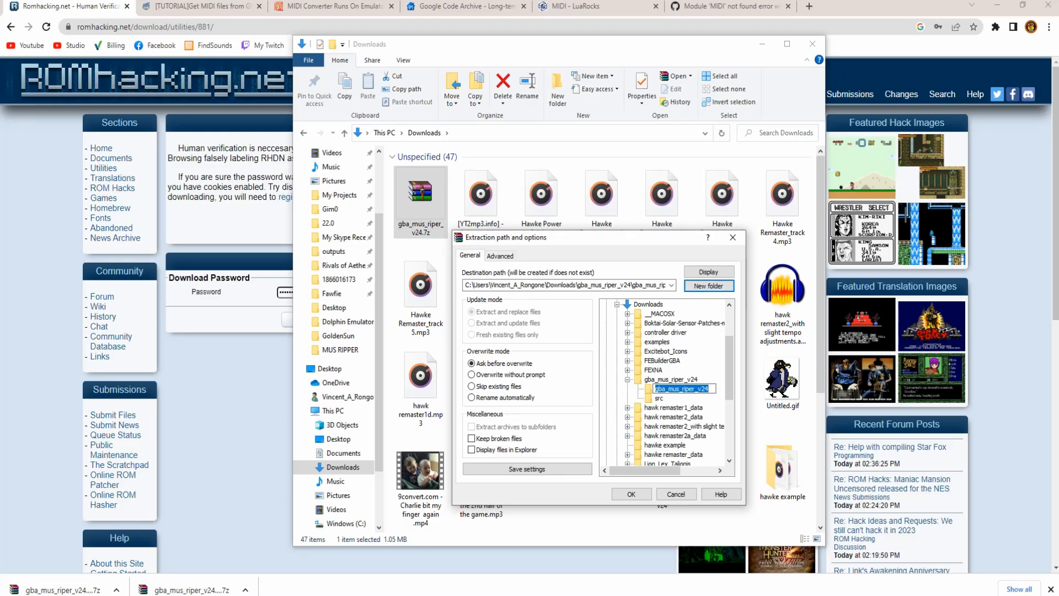
{"action": "left_click", "coordinate": [676, 494]}
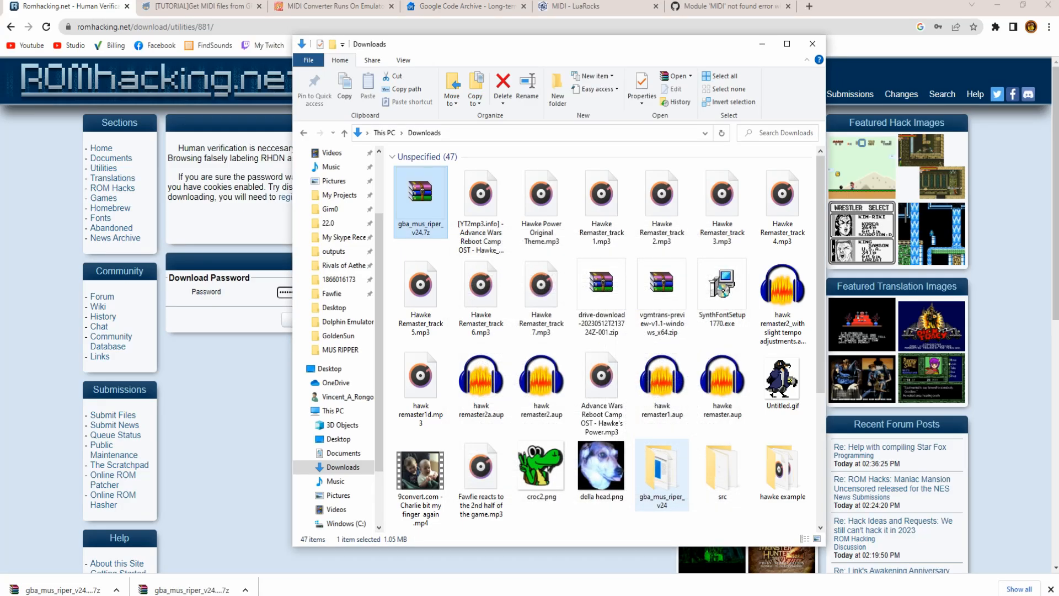
- Open the gba_mus_riper_v24 folder and delete the empty nested duplicate subfolder
{"action": "double_click", "coordinate": [662, 476]}
{"action": "left_click", "coordinate": [431, 171]}
{"action": "key", "text": "Delete"}
{"action": "left_click", "coordinate": [226, 595]}
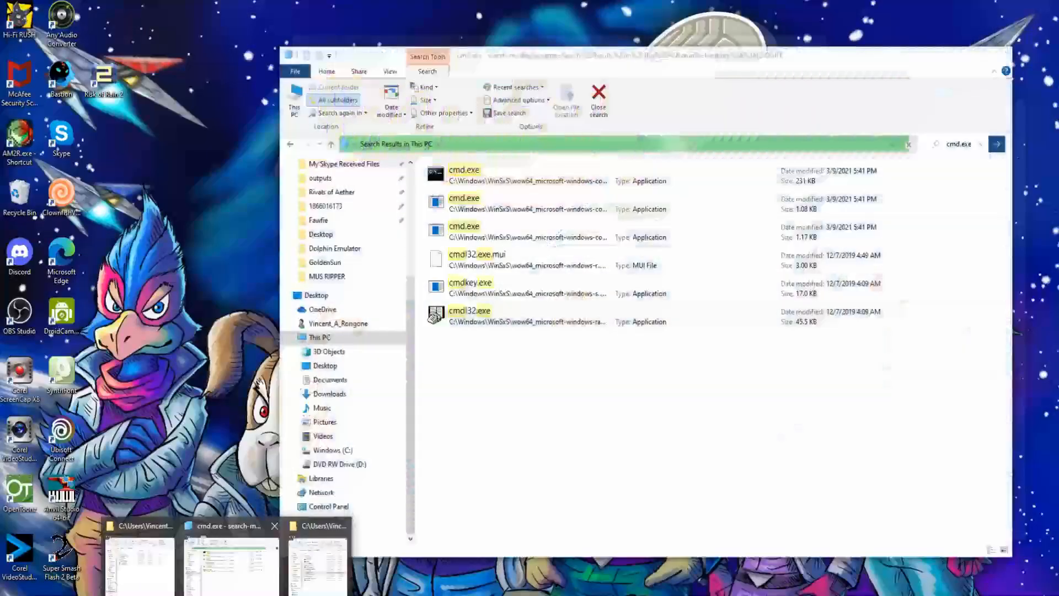
- Copy cmd.exe from its file location into gba_mus_riper_v24 and launch it there
{"action": "left_click", "coordinate": [232, 557]}
{"action": "left_click", "coordinate": [436, 165]}
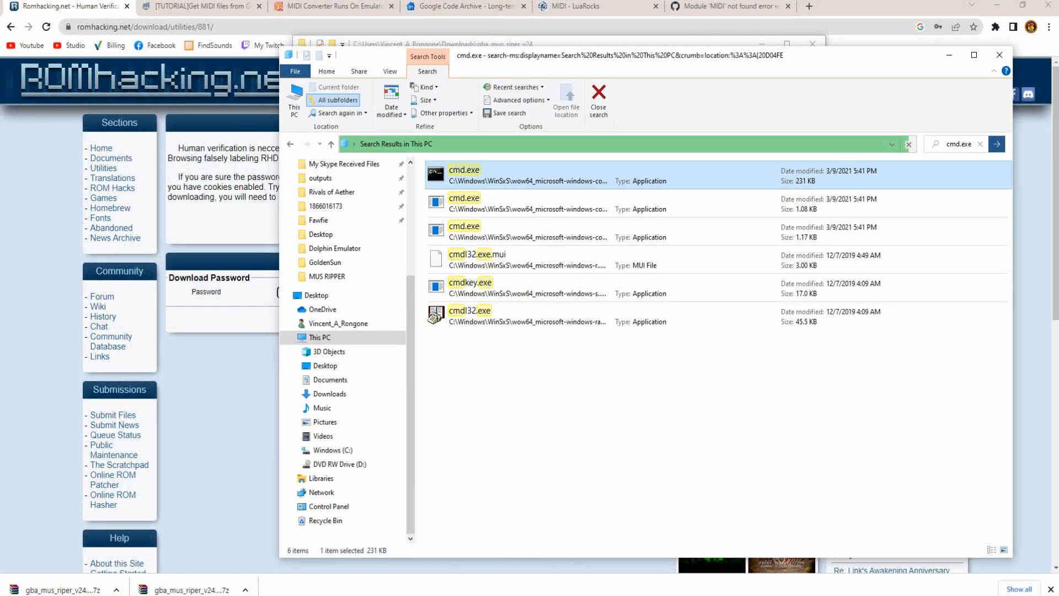
{"action": "right_click", "coordinate": [435, 159]}
{"action": "left_click", "coordinate": [462, 453]}
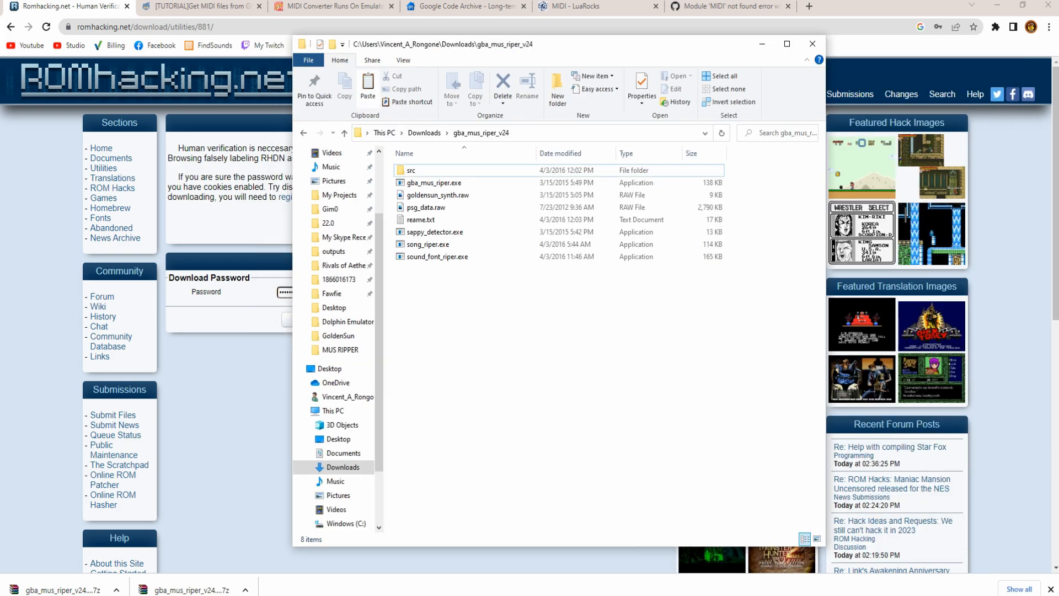
{"action": "key", "text": "ctrl+v"}
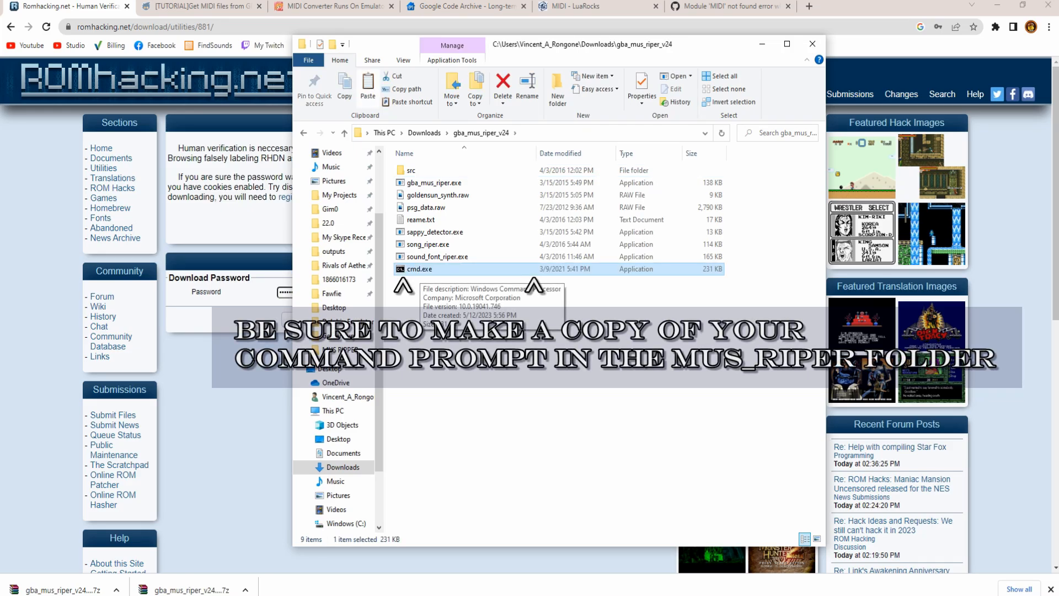
{"action": "double_click", "coordinate": [420, 270]}
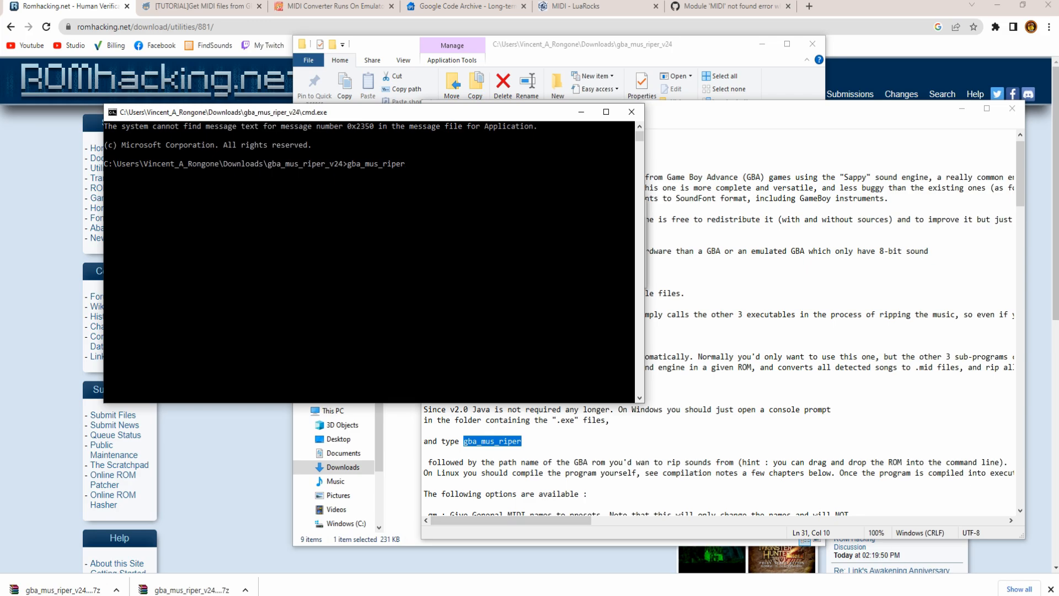
- Copy AW2_Blk.GBA from the MUS RIPPER folder into gba_mus_riper_v24
{"action": "mouse_move", "coordinate": [230, 595]}
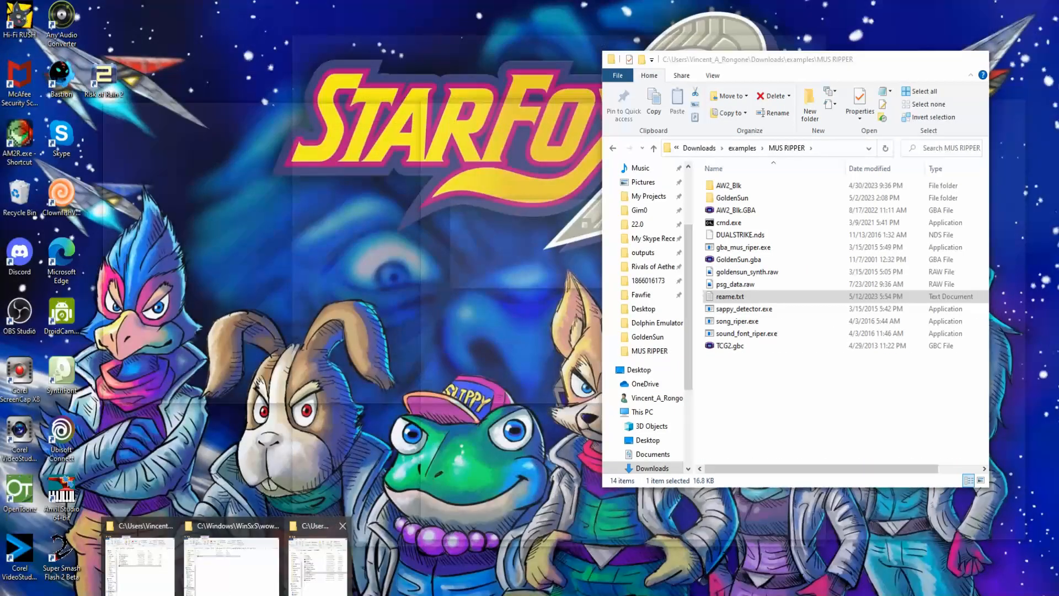
{"action": "left_click", "coordinate": [318, 558]}
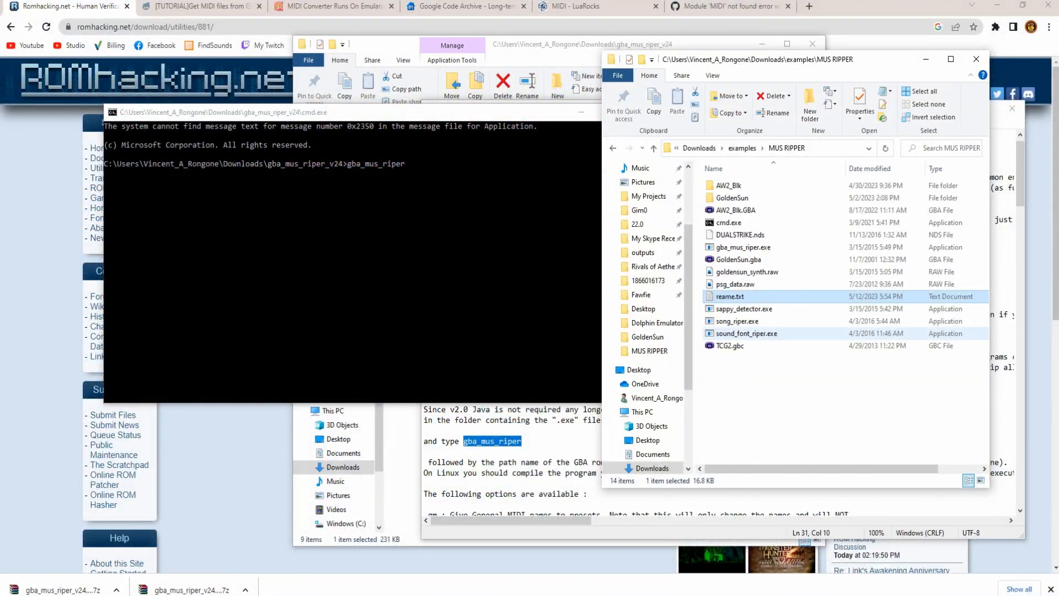
{"action": "left_click", "coordinate": [737, 210]}
{"action": "key", "text": "ctrl+c"}
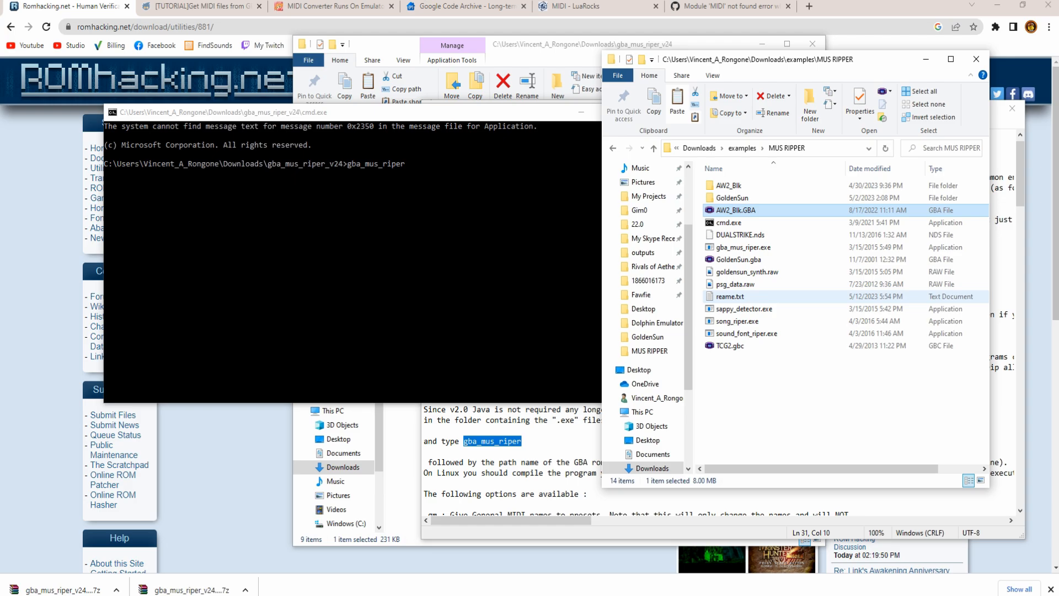
{"action": "left_click", "coordinate": [226, 595]}
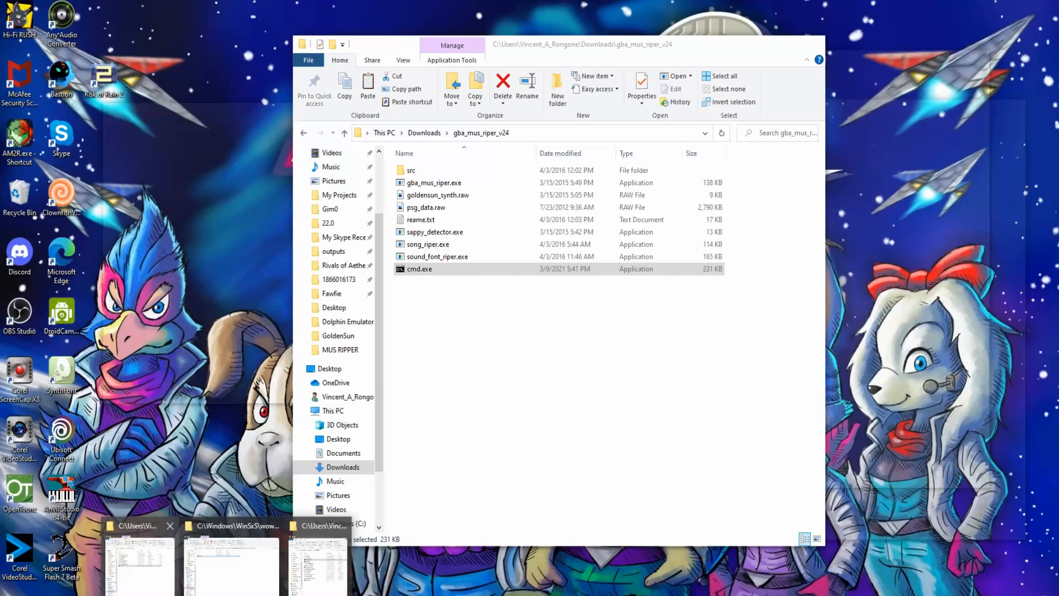
{"action": "left_click", "coordinate": [140, 560]}
{"action": "key", "text": "ctrl+v"}
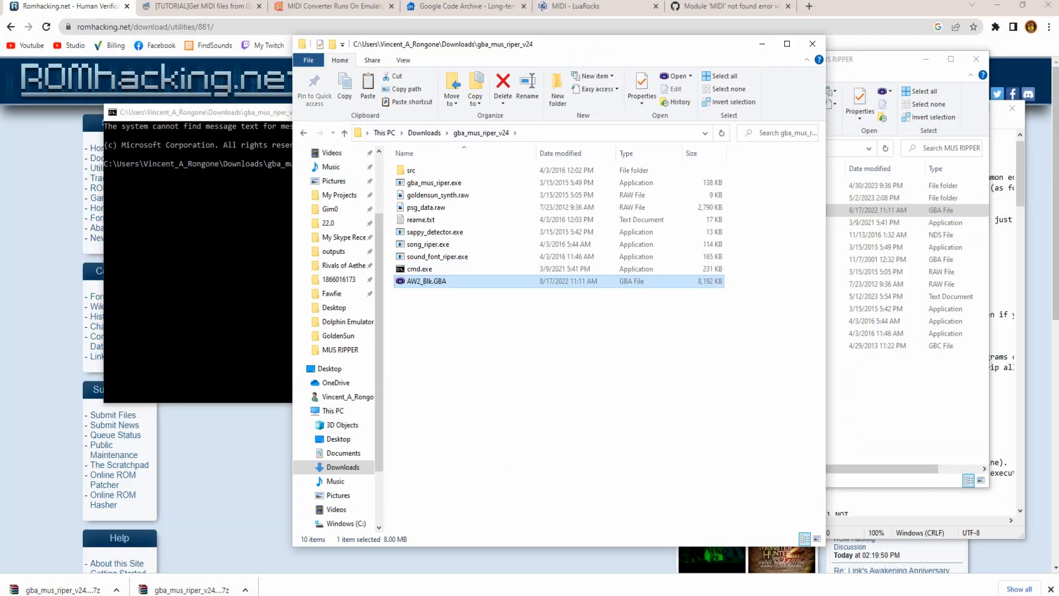
- Paste the ROM's file name after gba_mus_riper in Command Prompt and run it
{"action": "key", "text": "F2"}
{"action": "key", "text": "ctrl+c"}
{"action": "left_click", "coordinate": [204, 254]}
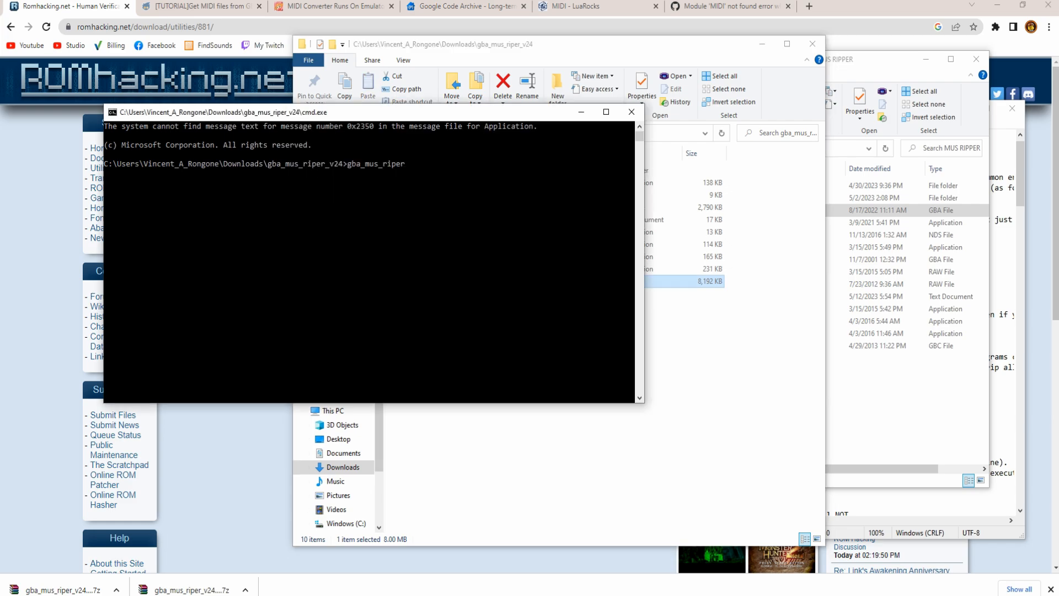
{"action": "key", "text": "ctrl+v"}
{"action": "left_click", "coordinate": [406, 164]}
{"action": "key", "text": "Return"}
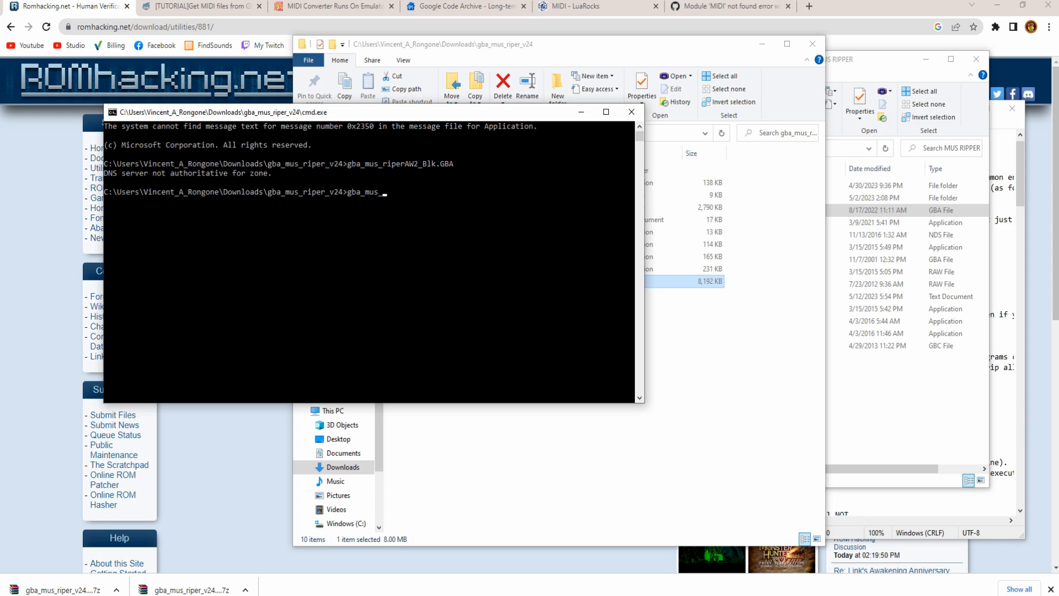
- Re-copy the full AW2_Blk.GBA name and rerun gba_mus_riper on it
{"action": "left_click", "coordinate": [685, 281]}
{"action": "key", "text": "F2"}
{"action": "key", "text": "ctrl+a"}
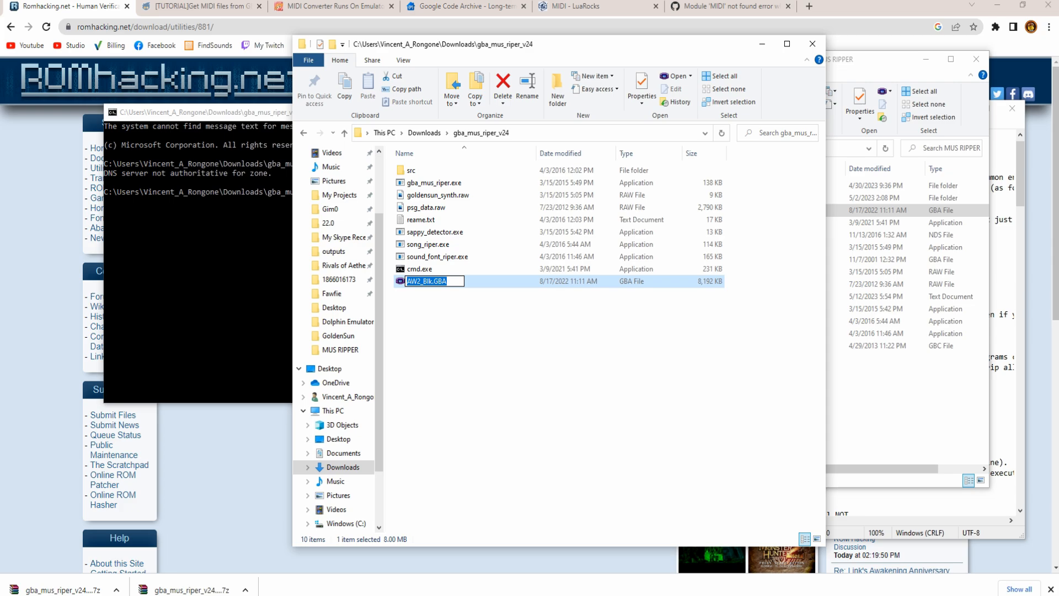
{"action": "left_click", "coordinate": [248, 262]}
{"action": "left_click", "coordinate": [421, 191]}
{"action": "left_click", "coordinate": [411, 192]}
{"action": "key", "text": "ctrl+v"}
{"action": "key", "text": "Return"}
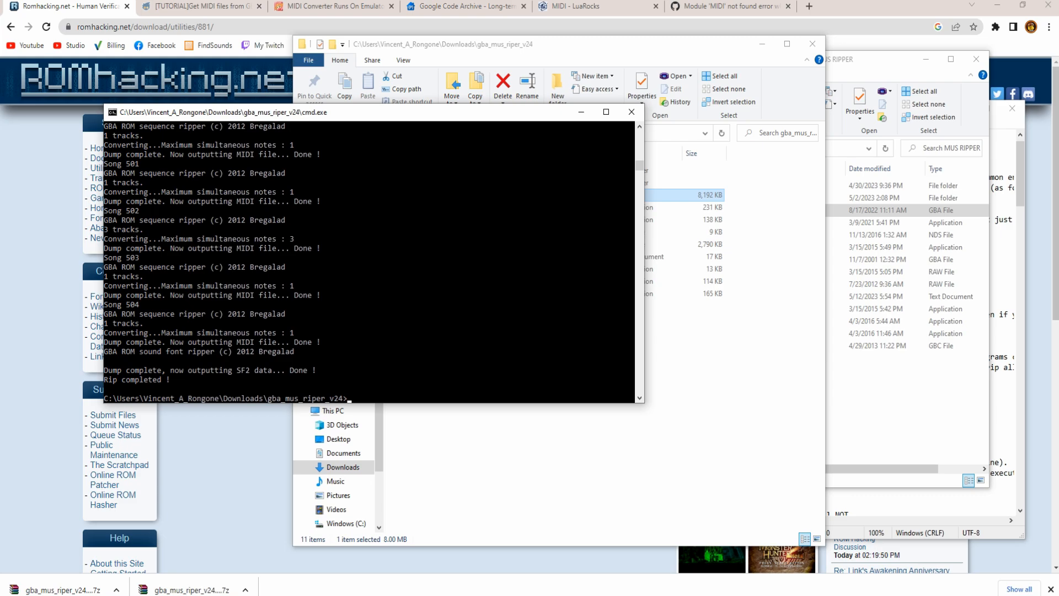
- Close the console, open the AW2_Blk folder, select song020.mid and show the layout options
{"action": "left_click", "coordinate": [631, 112]}
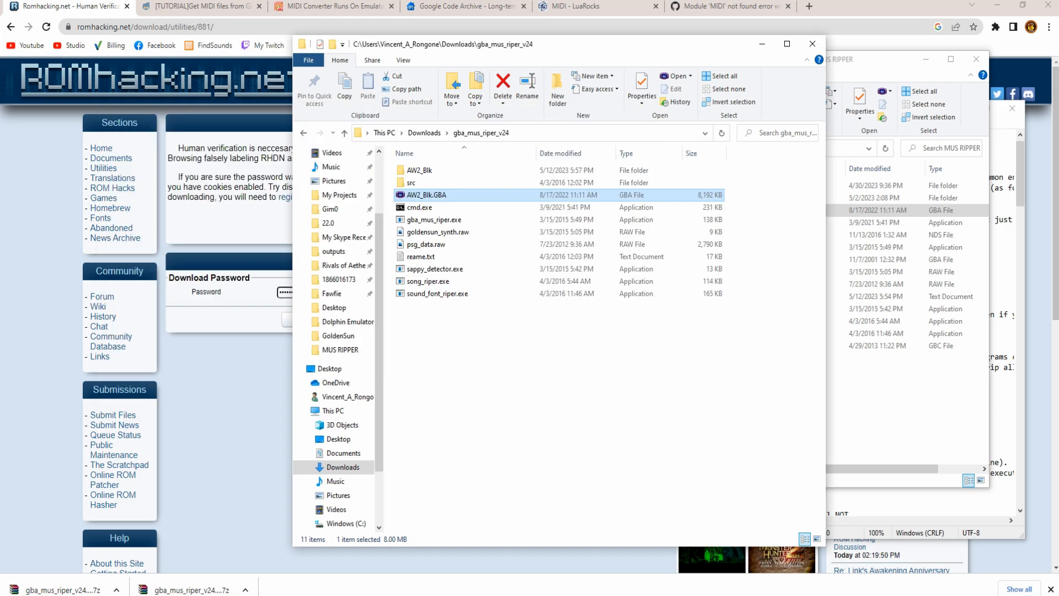
{"action": "double_click", "coordinate": [419, 170]}
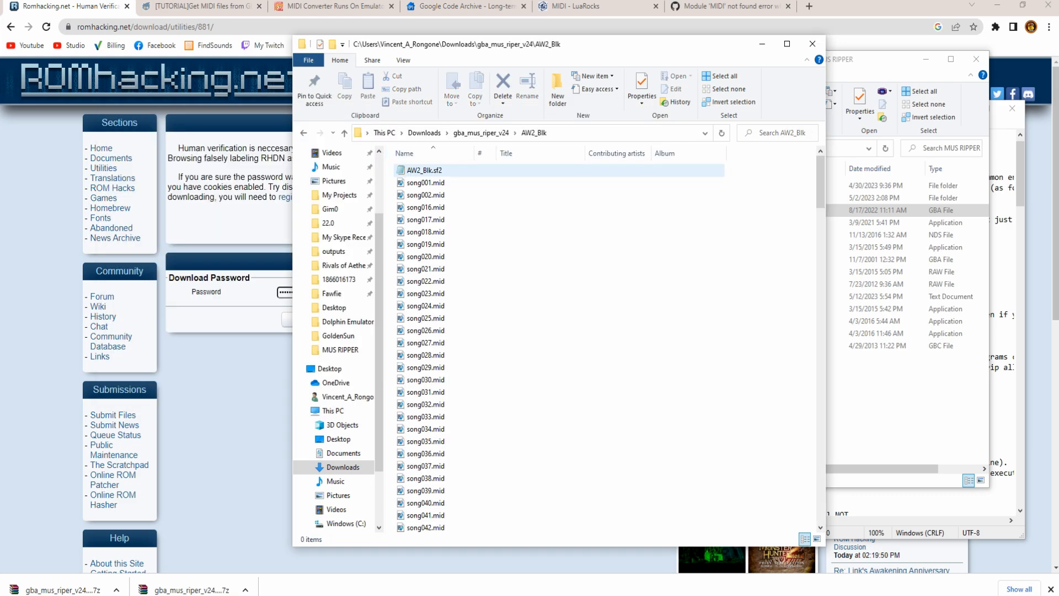
{"action": "left_click", "coordinate": [424, 257]}
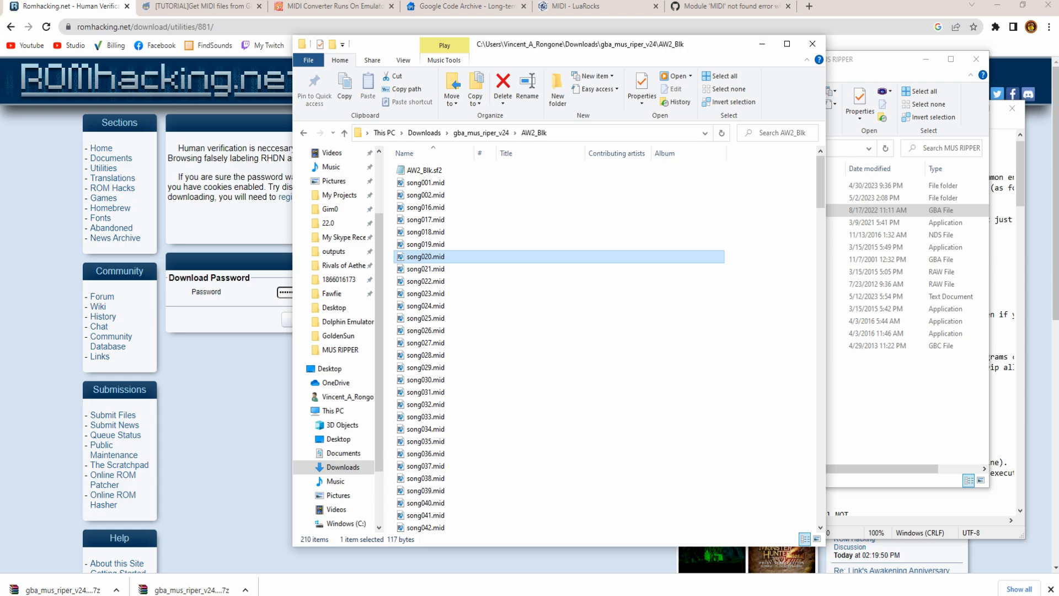
{"action": "left_click", "coordinate": [403, 60]}
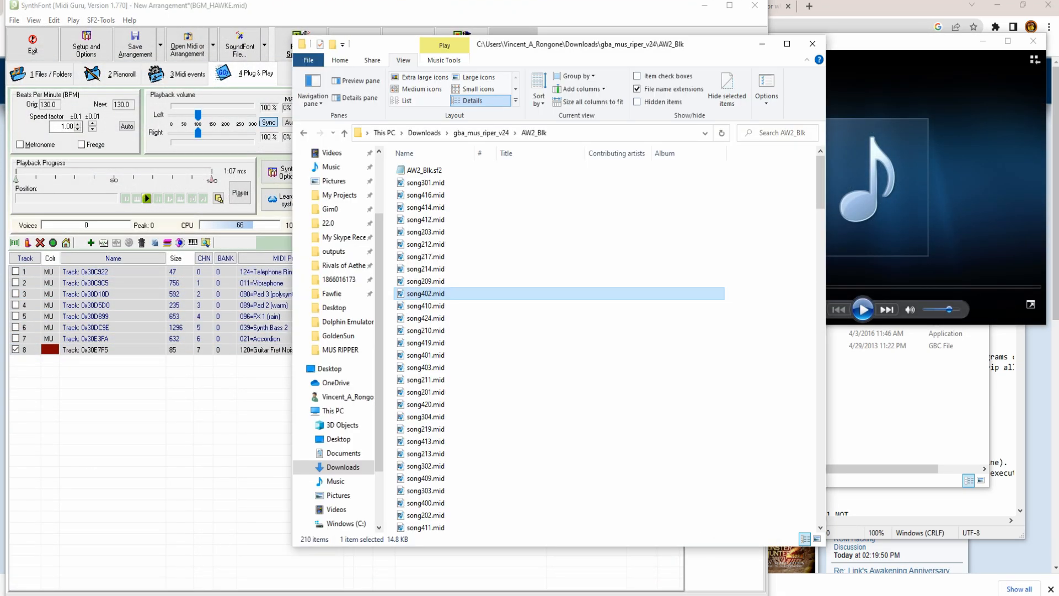
- Load song402.mid into SynthFont, play it, and rename the file to song402 _hawke.mid
{"action": "left_click_drag", "start_coordinate": [426, 294], "coordinate": [182, 436]}
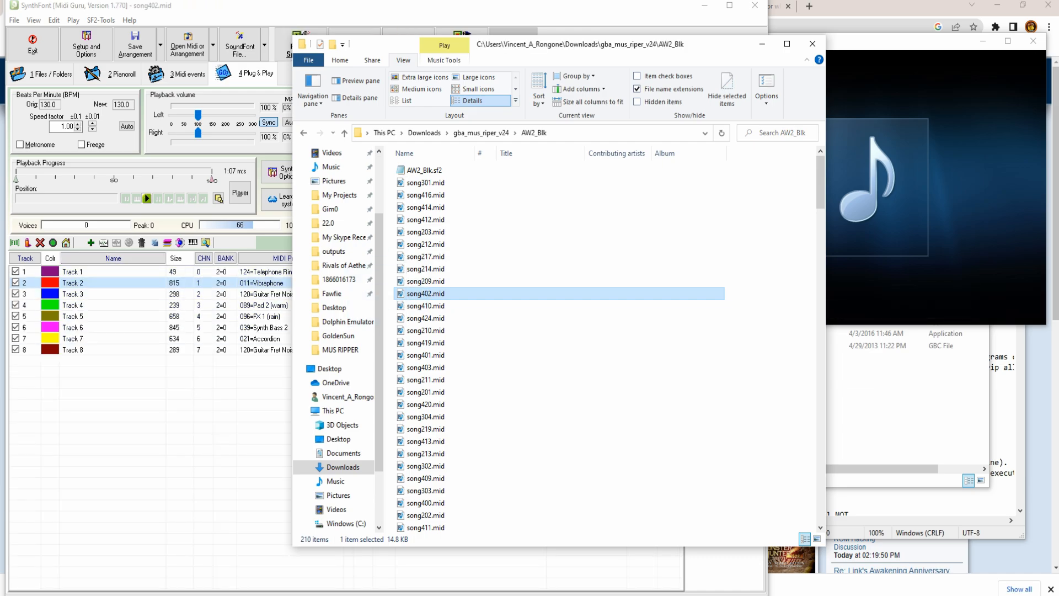
{"action": "left_click", "coordinate": [146, 198]}
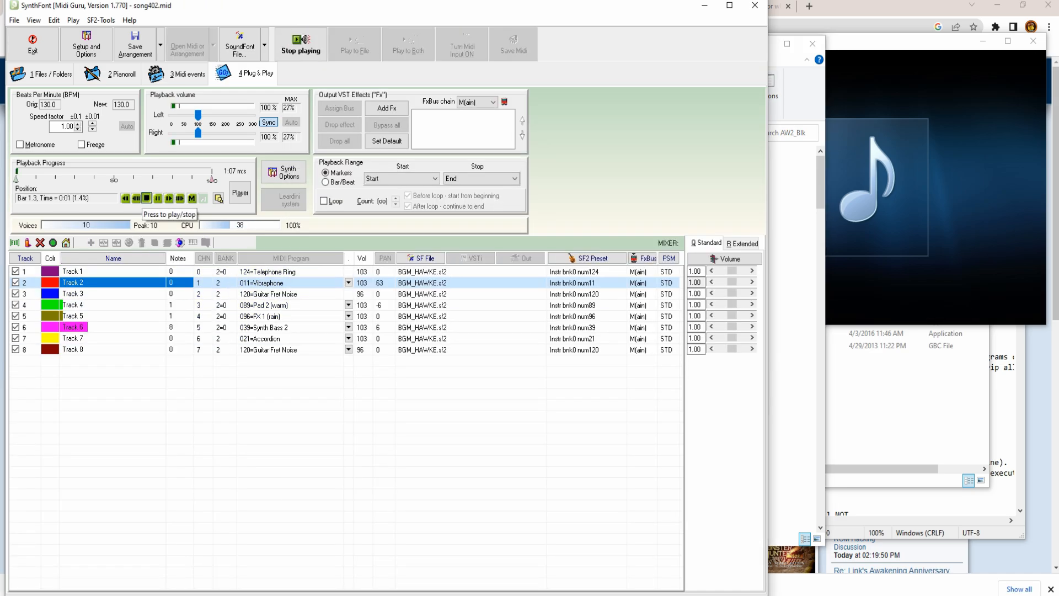
{"action": "left_click", "coordinate": [793, 381]}
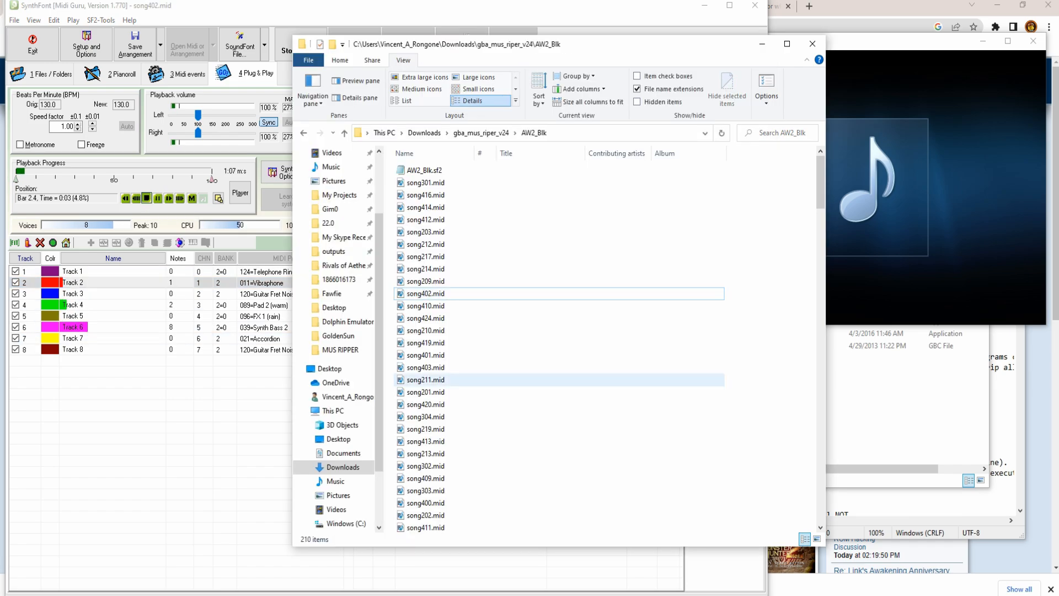
{"action": "left_click", "coordinate": [426, 294]}
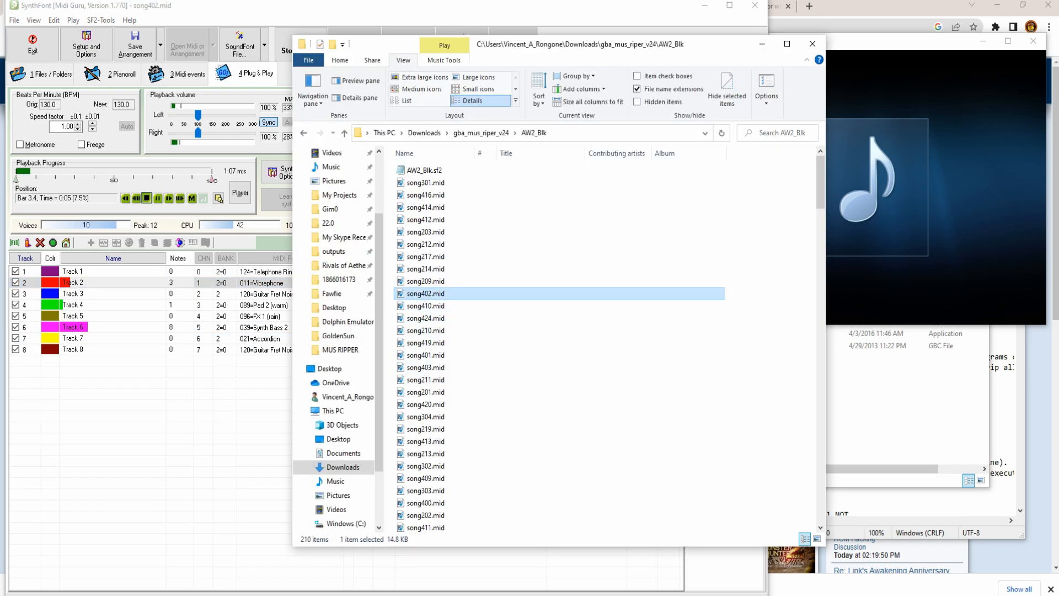
{"action": "key", "text": "F2"}
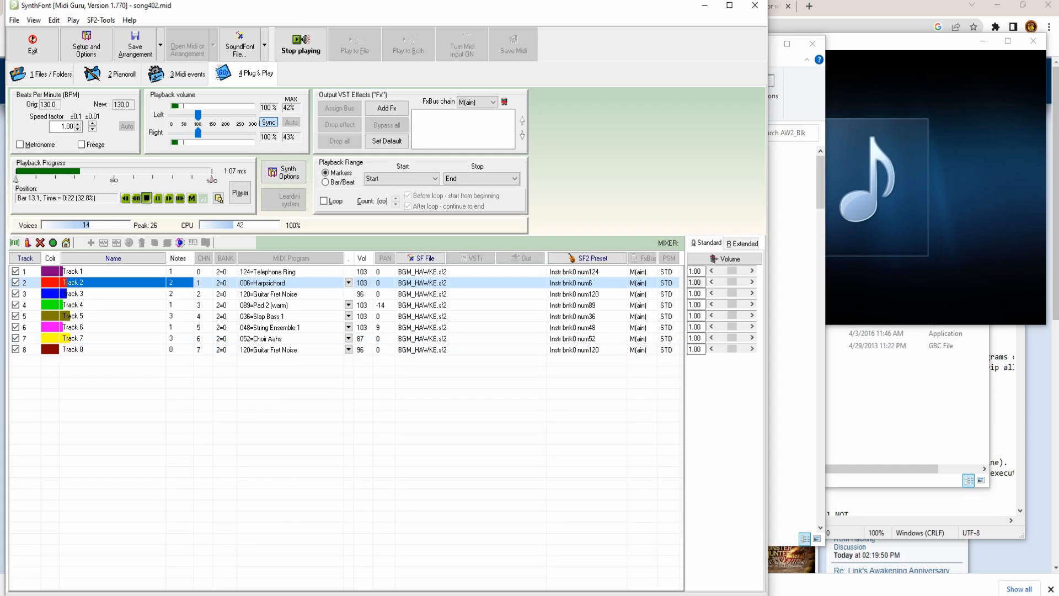
- Stop playback and select all eight track rows
{"action": "left_click", "coordinate": [147, 198]}
{"action": "left_click_drag", "start_coordinate": [442, 378], "coordinate": [404, 270]}
{"action": "left_click", "coordinate": [423, 258]}
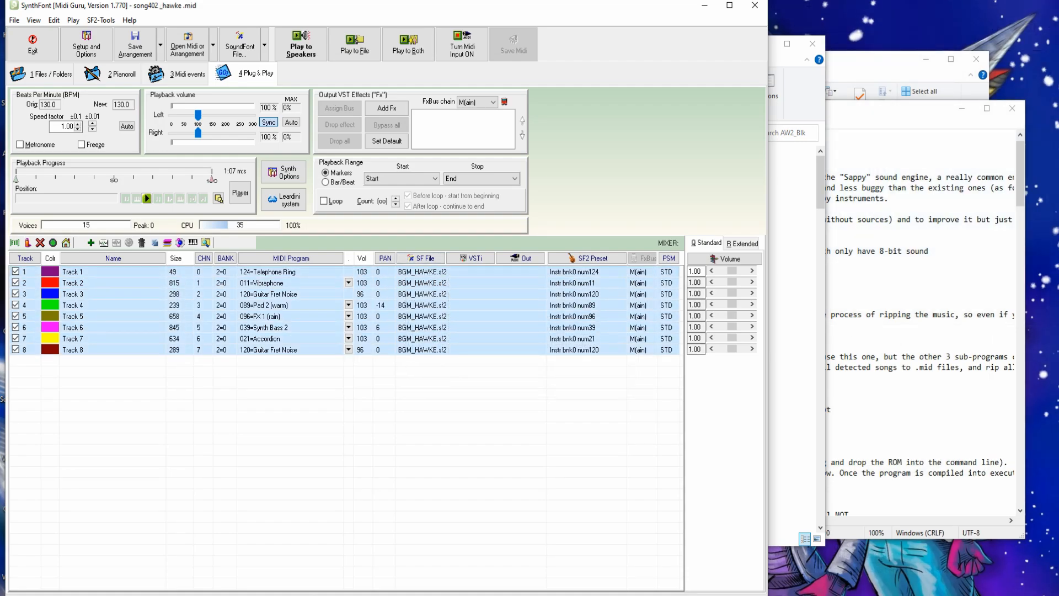
- Assign gba_mus_riper_v24\AW2_Blk\AW2_Blk.sf2 to the whole of all eight tracks and play the song
{"action": "right_click", "coordinate": [415, 273]}
{"action": "left_click", "coordinate": [458, 291]}
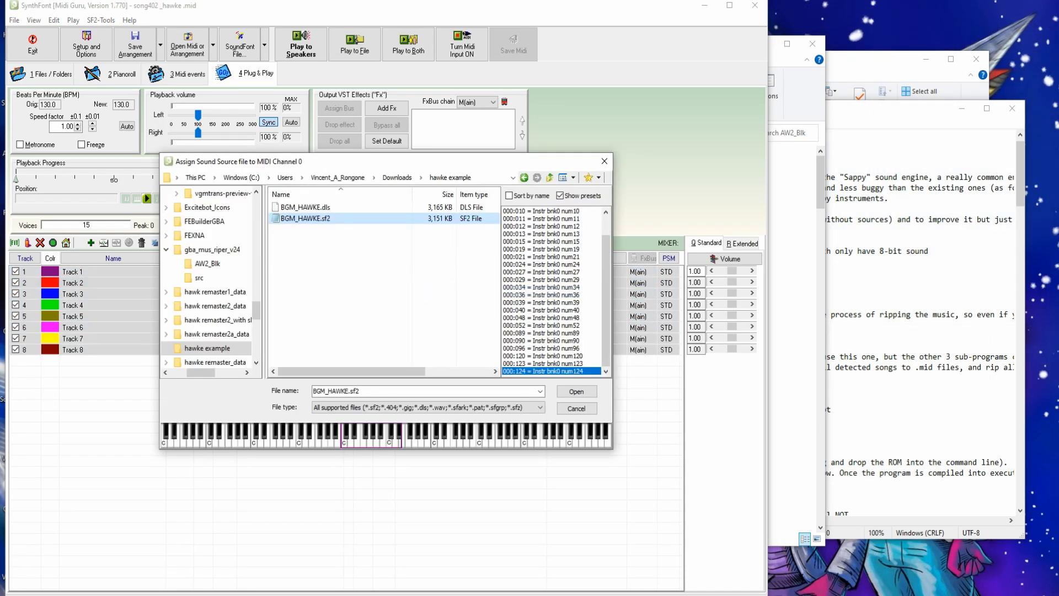
{"action": "left_click", "coordinate": [396, 177]}
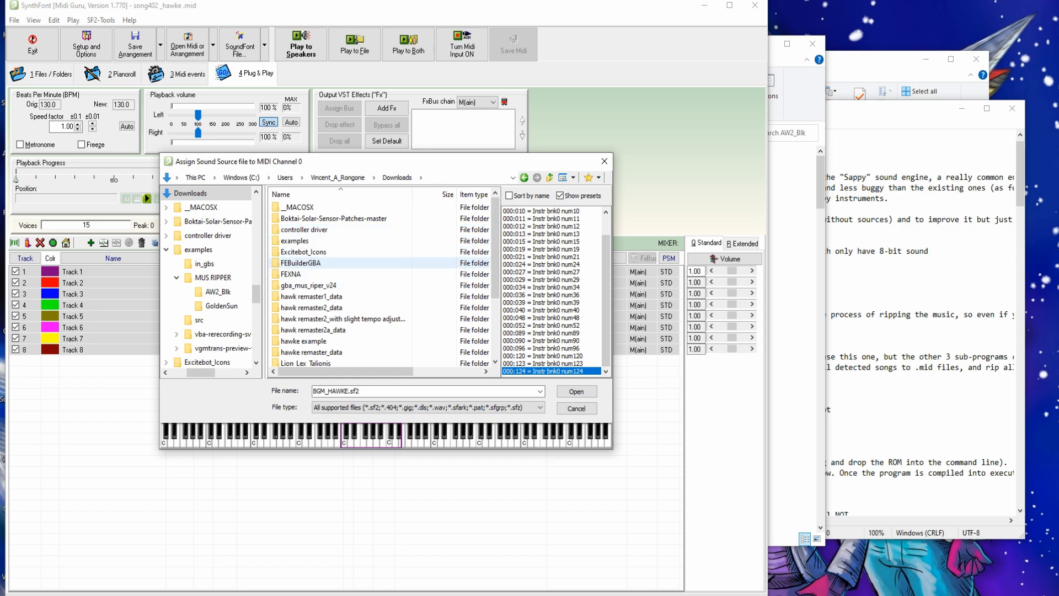
{"action": "double_click", "coordinate": [306, 286]}
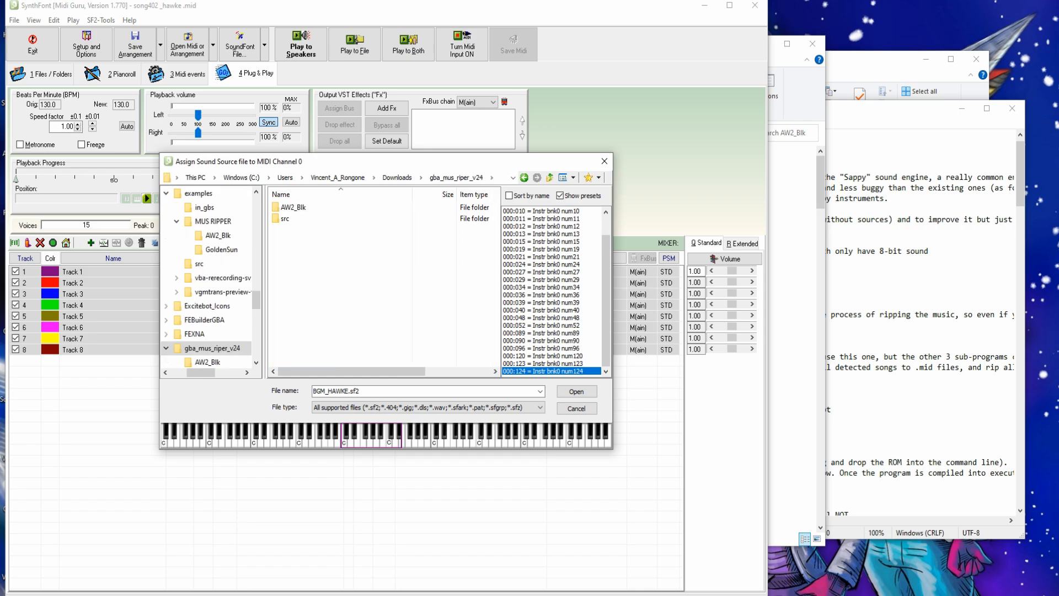
{"action": "double_click", "coordinate": [293, 207]}
{"action": "double_click", "coordinate": [293, 207]}
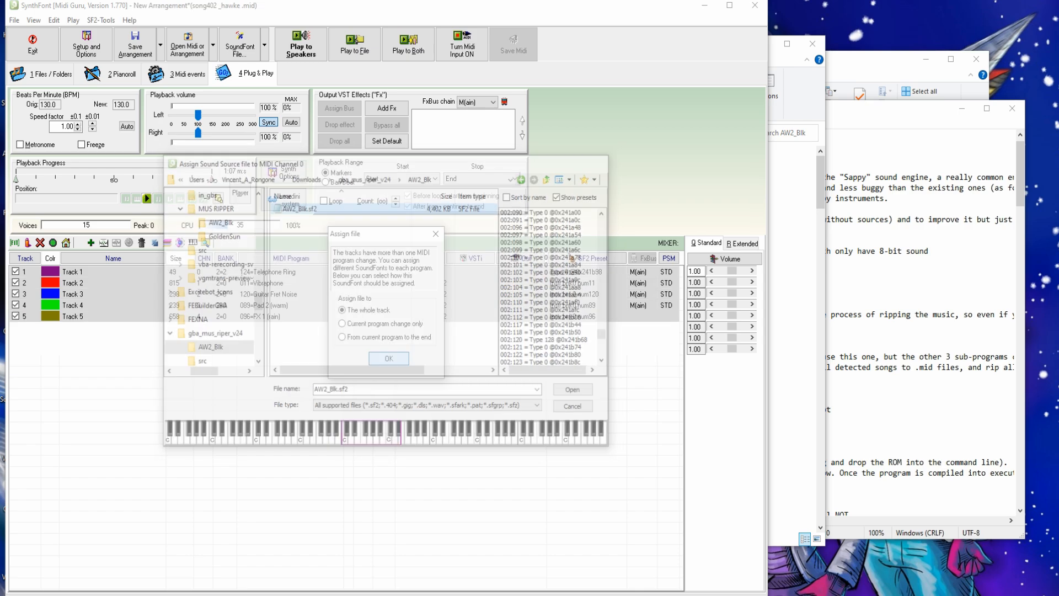
{"action": "left_click", "coordinate": [342, 310]}
{"action": "left_click", "coordinate": [389, 359]}
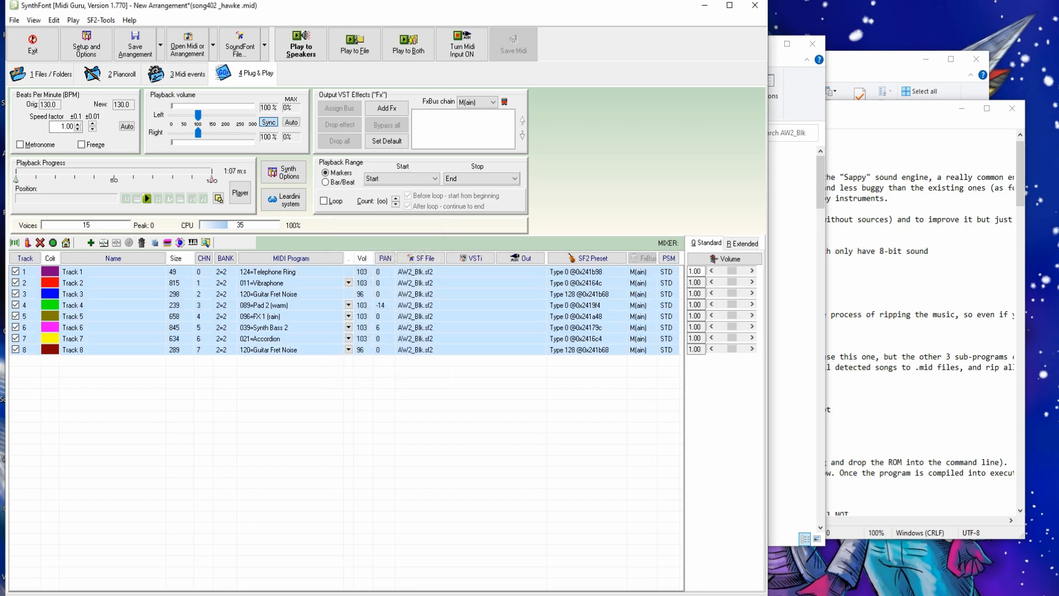
{"action": "left_click", "coordinate": [301, 44]}
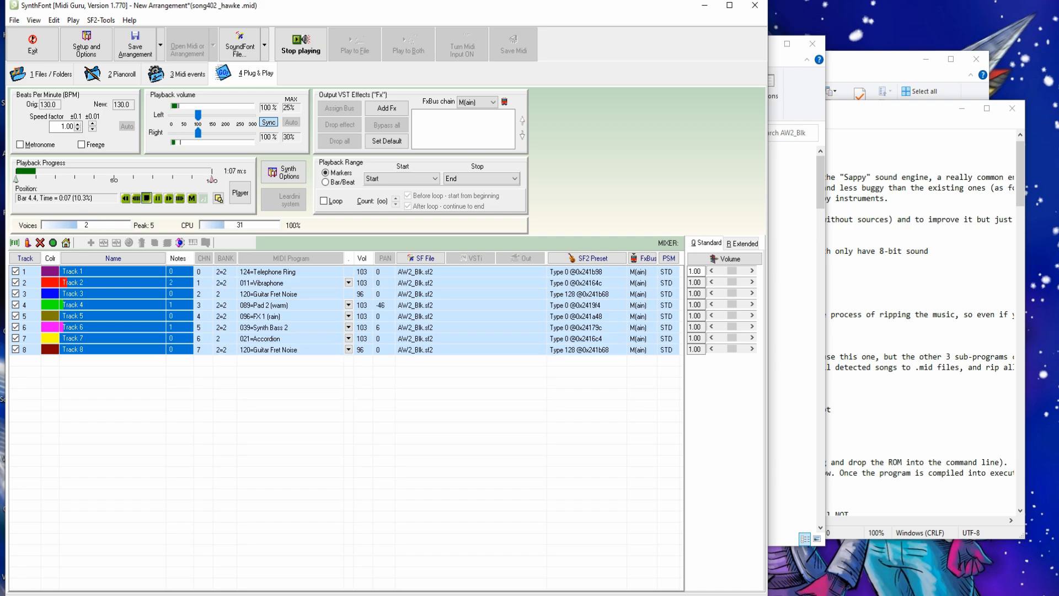
- Stop playback and mute Tracks 2–6 and 8 so only Track 1 sounds
{"action": "key", "text": "space"}
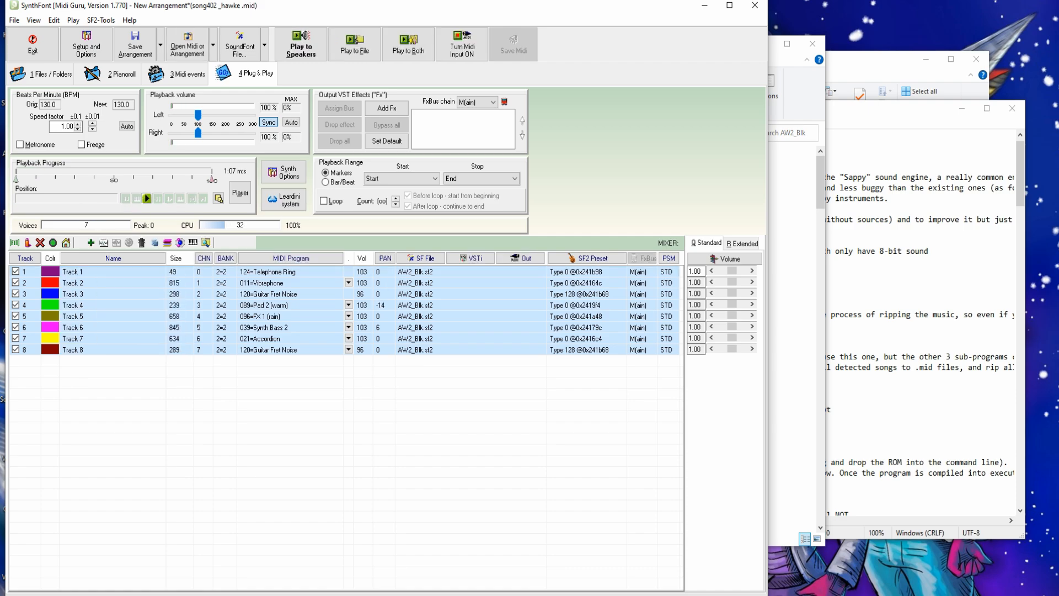
{"action": "left_click", "coordinate": [16, 282]}
{"action": "left_click", "coordinate": [16, 294]}
{"action": "left_click", "coordinate": [15, 305]}
{"action": "left_click", "coordinate": [16, 316]}
{"action": "left_click", "coordinate": [15, 328]}
{"action": "left_click", "coordinate": [15, 350]}
- Render Track 1 to MP3 as song402 _hawke_tr1, then import the eight track renders into Audacity
{"action": "left_click", "coordinate": [354, 45]}
{"action": "left_click", "coordinate": [345, 378]}
{"action": "left_click", "coordinate": [357, 354]}
{"action": "type", "text": "_tr"}
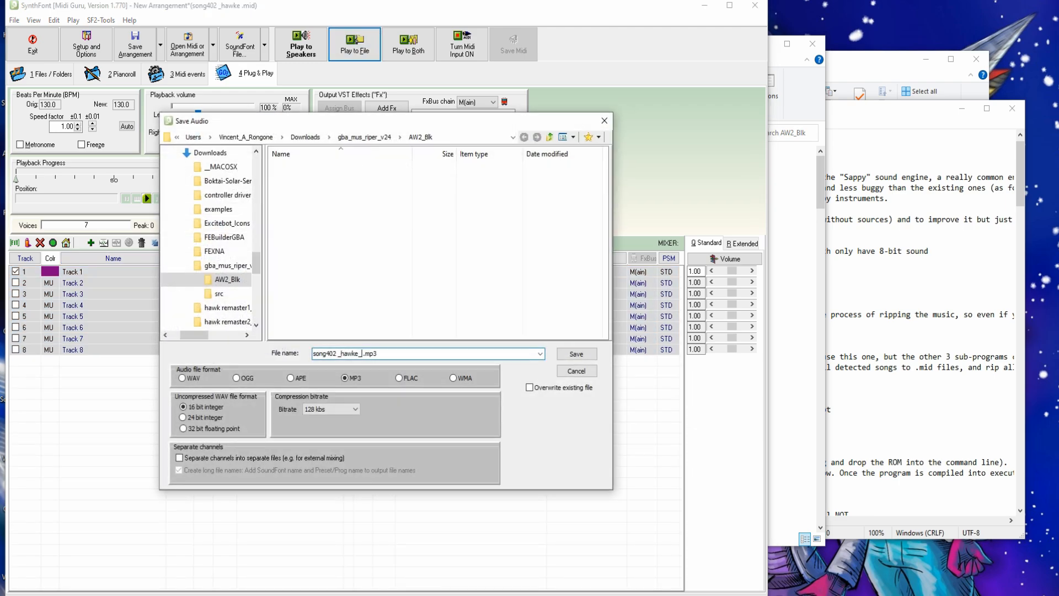
{"action": "type", "text": "1"}
{"action": "key", "text": "Return"}
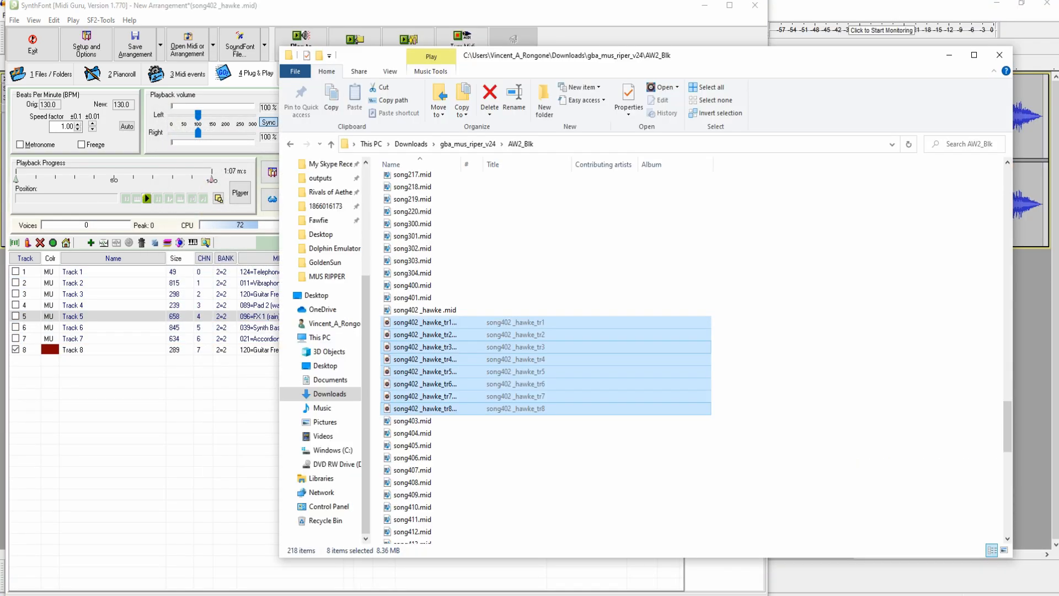
{"action": "left_click_drag", "start_coordinate": [419, 366], "coordinate": [1034, 328]}
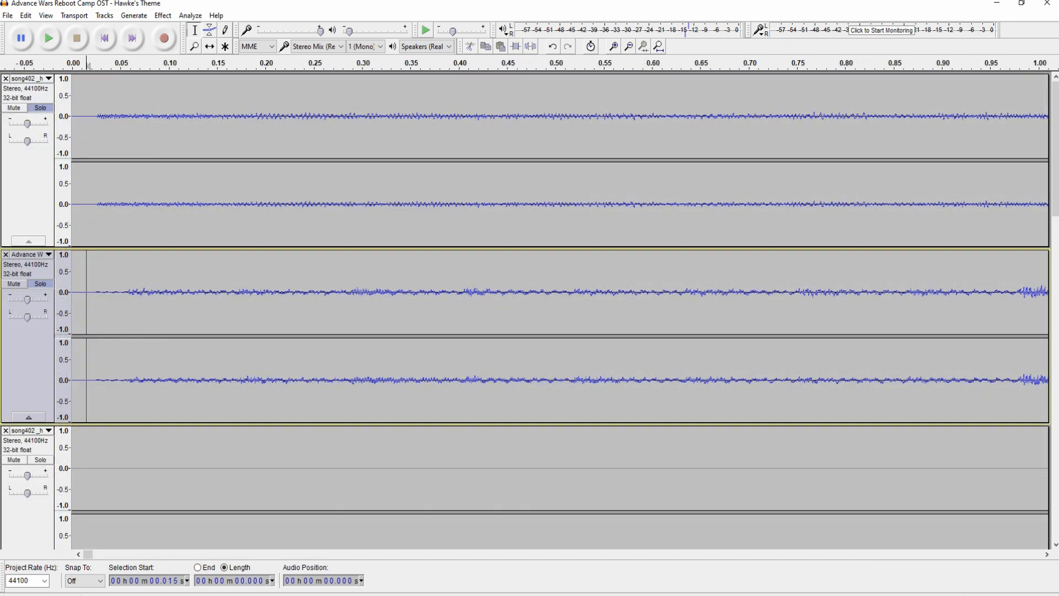
- Delete a tiny sliver at the original track's start so it lines up with the song402 renders
{"action": "left_click_drag", "start_coordinate": [86, 336], "coordinate": [84, 336]}
{"action": "key", "text": "Delete"}
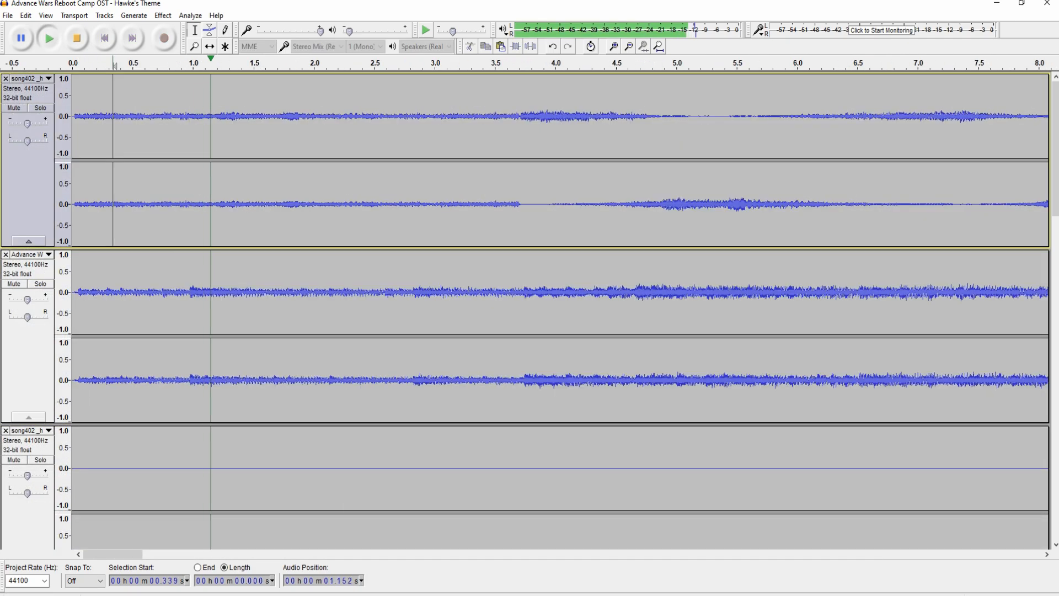
{"action": "scroll", "coordinate": [114, 160], "scroll_direction": "down", "scroll_amount": 2}
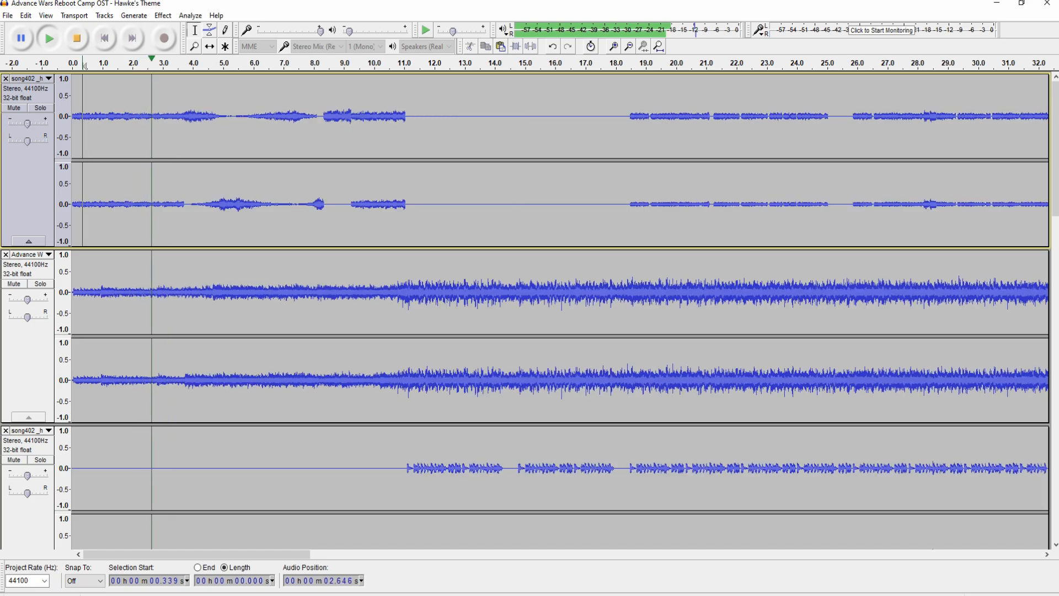
{"action": "scroll", "coordinate": [525, 310], "scroll_direction": "down", "scroll_amount": 3}
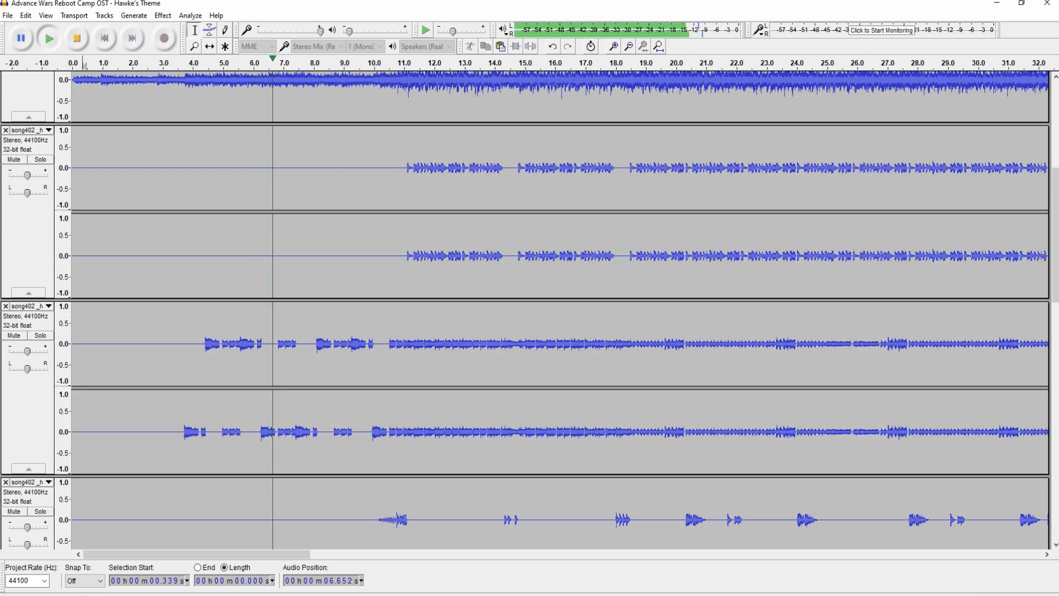
{"action": "scroll", "coordinate": [552, 309], "scroll_direction": "up", "scroll_amount": 4}
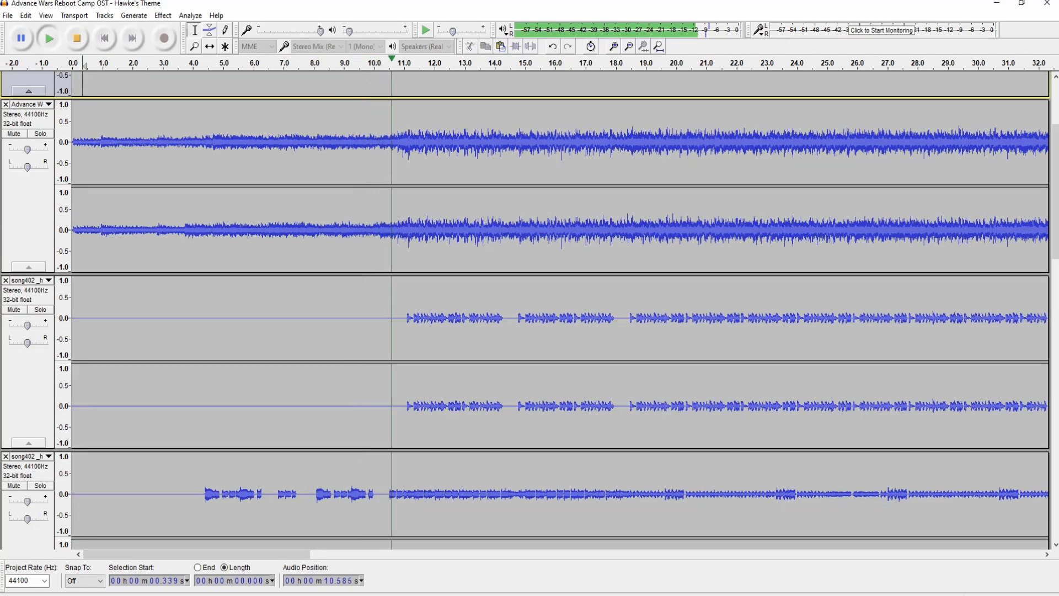
{"action": "scroll", "coordinate": [552, 309], "scroll_direction": "down", "scroll_amount": 1}
{"action": "scroll", "coordinate": [552, 309], "scroll_direction": "down", "scroll_amount": 12}
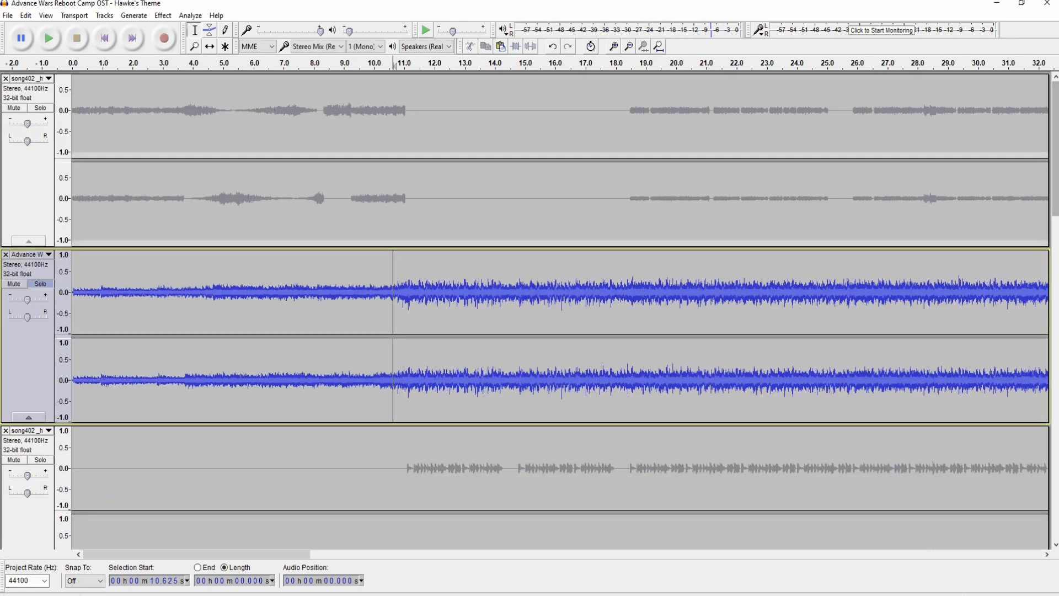
- Close the Hawke's Theme project, answer its save prompt, and bring up the hawke remaster project
{"action": "left_click", "coordinate": [1048, 3]}
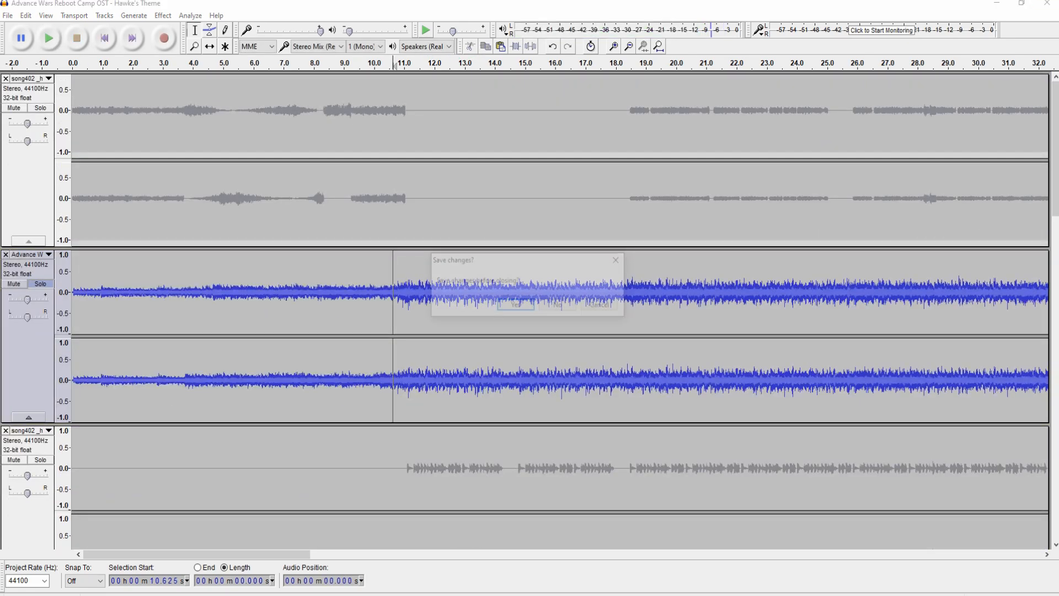
{"action": "left_click", "coordinate": [559, 305]}
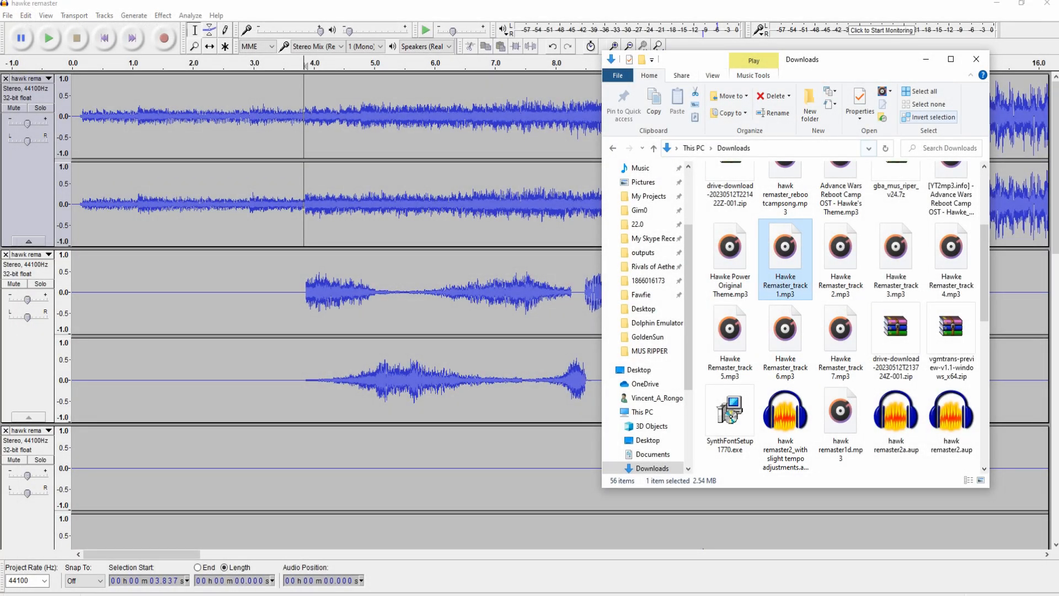
{"action": "left_click", "coordinate": [977, 59]}
- Play the hawke remaster from the beginning while scrolling through its three layered tracks
{"action": "key", "text": "Home"}
{"action": "key", "text": "space"}
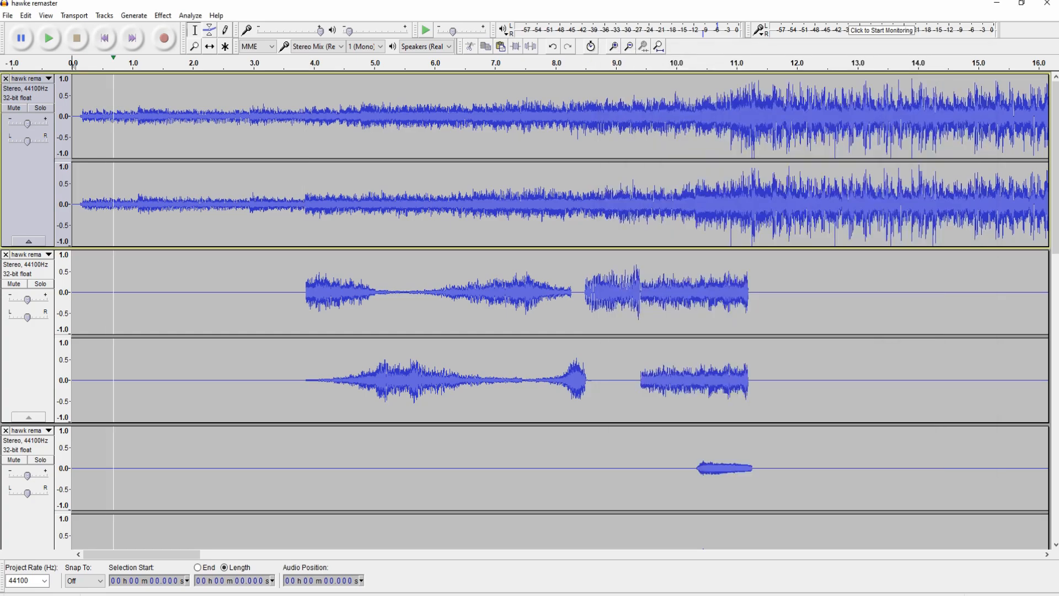
{"action": "scroll", "coordinate": [530, 309], "scroll_direction": "down", "scroll_amount": 6}
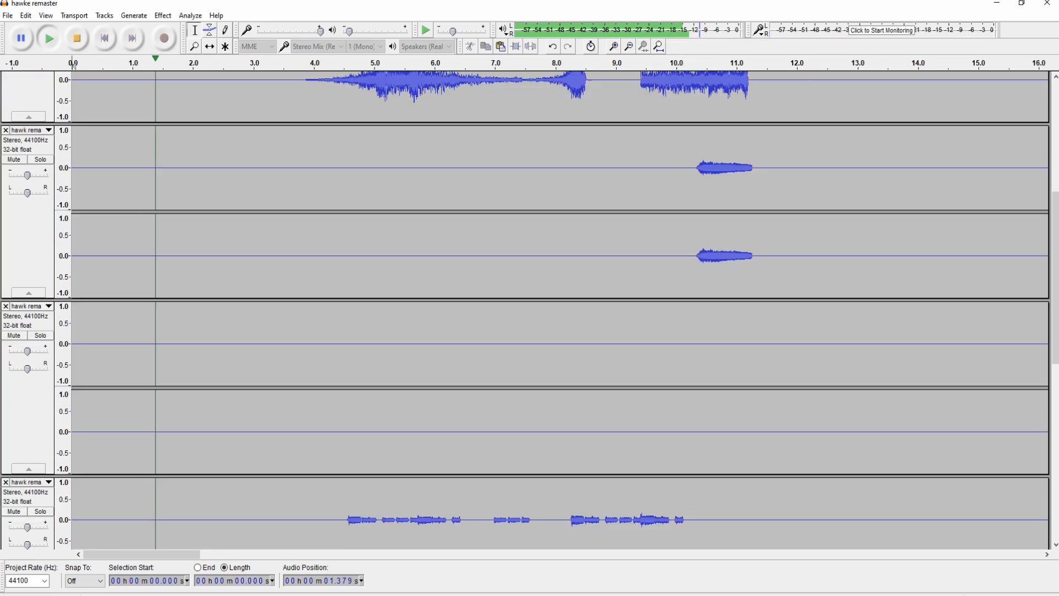
{"action": "scroll", "coordinate": [552, 309], "scroll_direction": "down", "scroll_amount": 5}
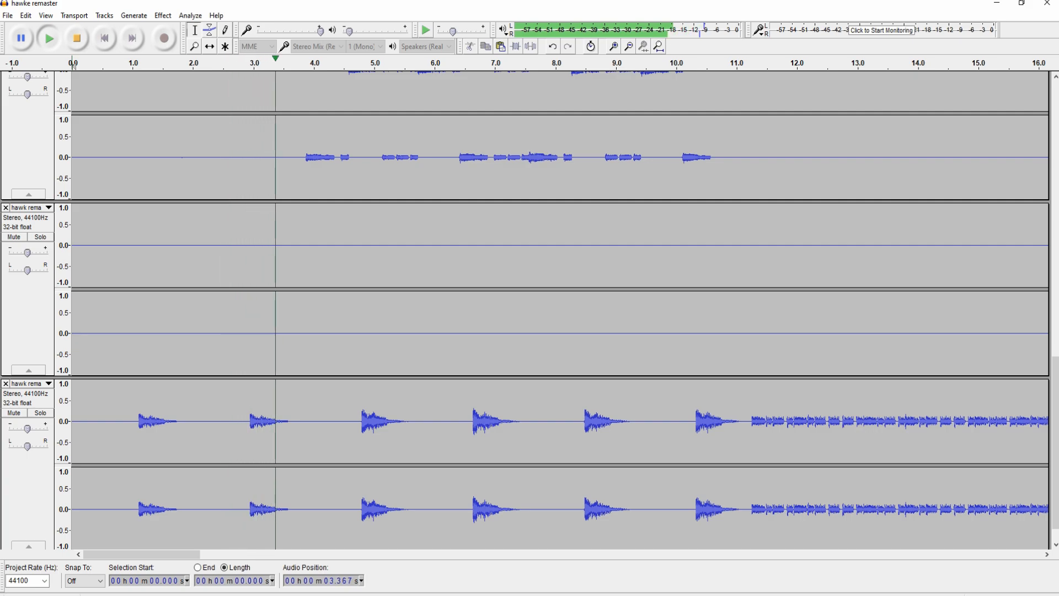
{"action": "scroll", "coordinate": [552, 309], "scroll_direction": "up", "scroll_amount": 1}
{"action": "scroll", "coordinate": [552, 309], "scroll_direction": "up", "scroll_amount": 6}
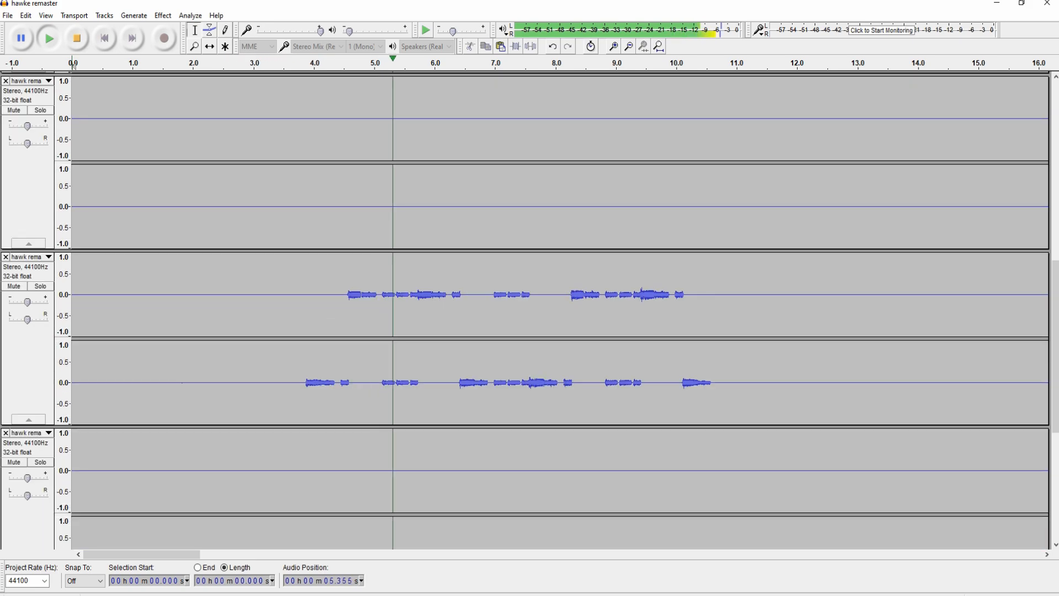
{"action": "scroll", "coordinate": [552, 309], "scroll_direction": "down", "scroll_amount": 6}
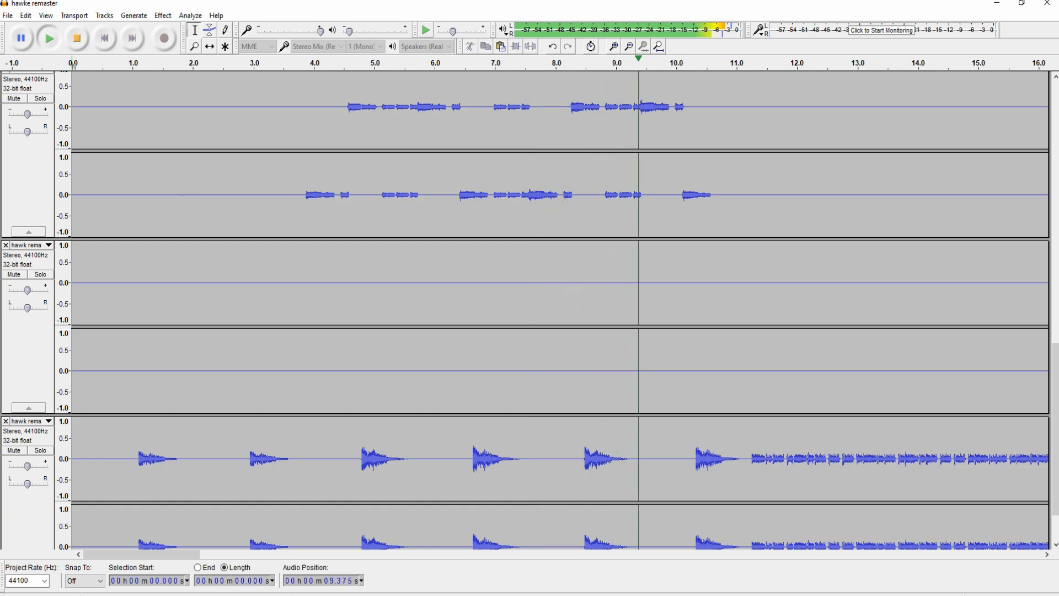
{"action": "scroll", "coordinate": [552, 309], "scroll_direction": "up", "scroll_amount": 5}
{"action": "scroll", "coordinate": [552, 309], "scroll_direction": "up", "scroll_amount": 4}
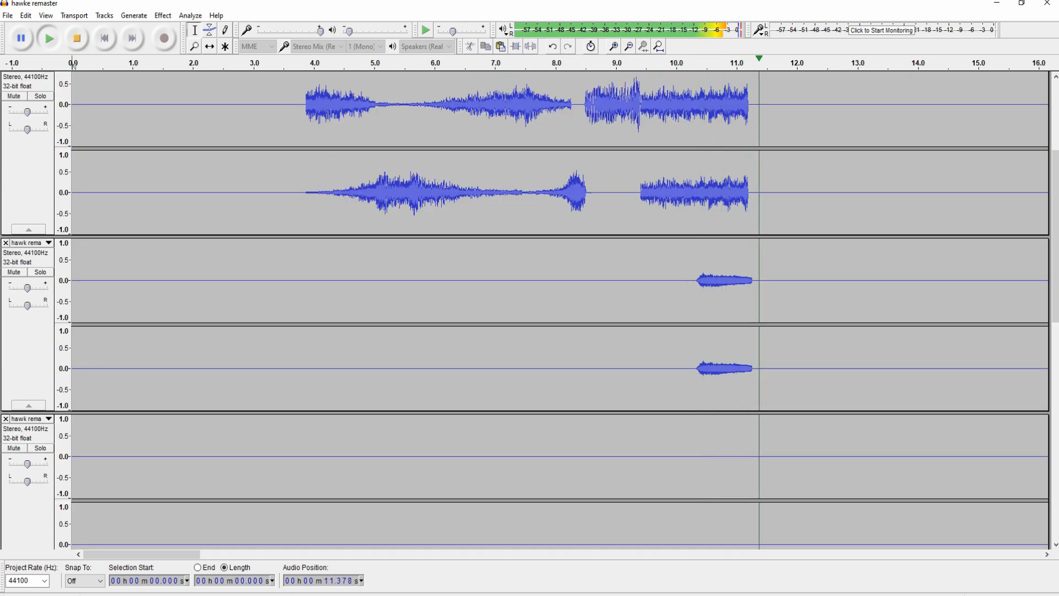
{"action": "scroll", "coordinate": [552, 309], "scroll_direction": "up", "scroll_amount": 3}
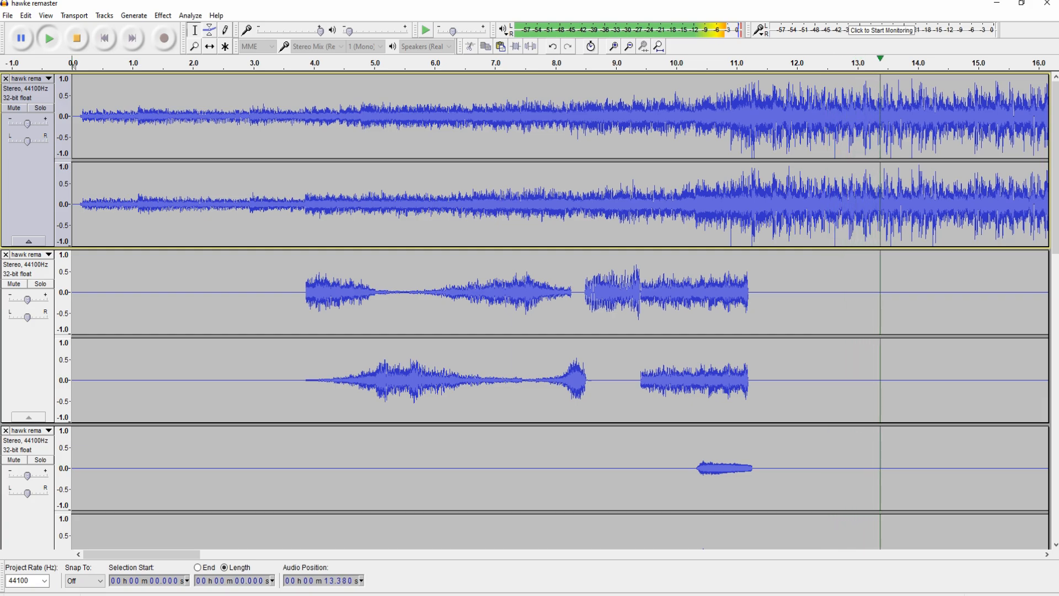
{"action": "scroll", "coordinate": [552, 309], "scroll_direction": "down", "scroll_amount": 1}
{"action": "scroll", "coordinate": [552, 309], "scroll_direction": "down", "scroll_amount": 2}
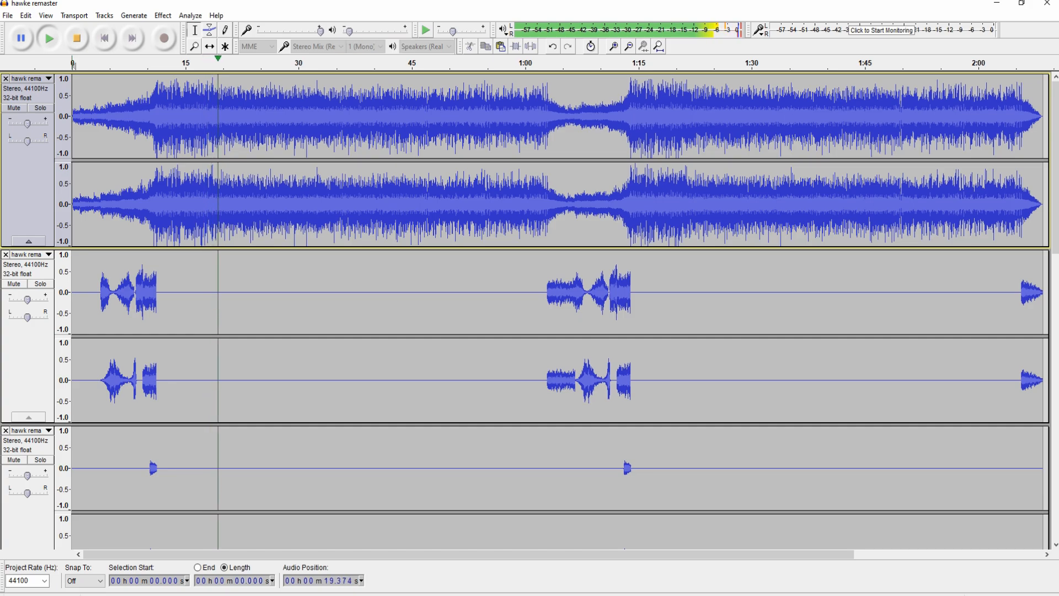
{"action": "scroll", "coordinate": [552, 309], "scroll_direction": "down", "scroll_amount": 1}
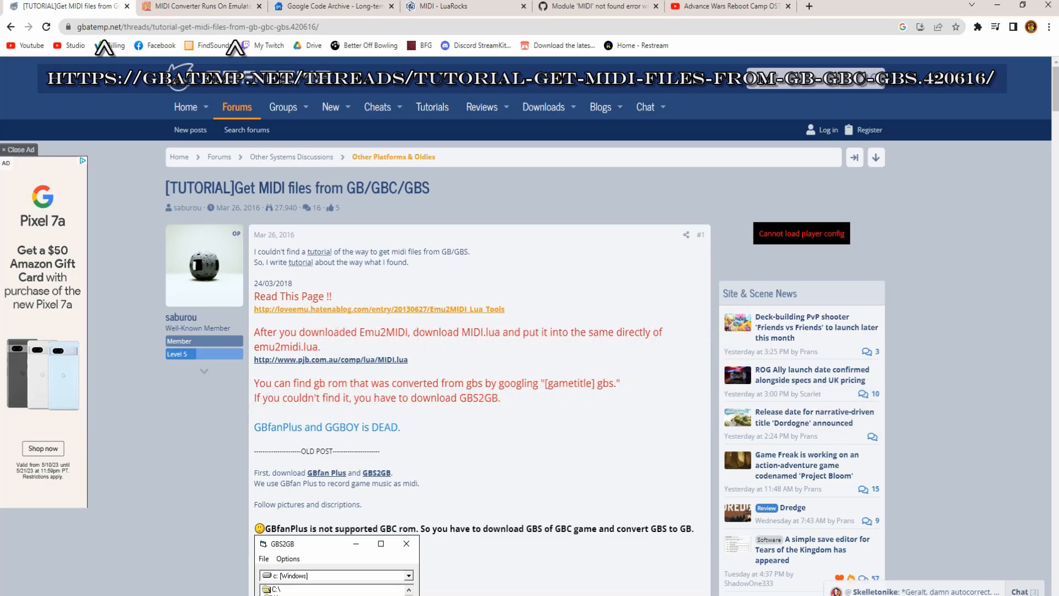
- Open the Emu2MIDI Lua Tools page, close the duplicate MIDI Converter tab, and read the guide
{"action": "left_click", "coordinate": [379, 309]}
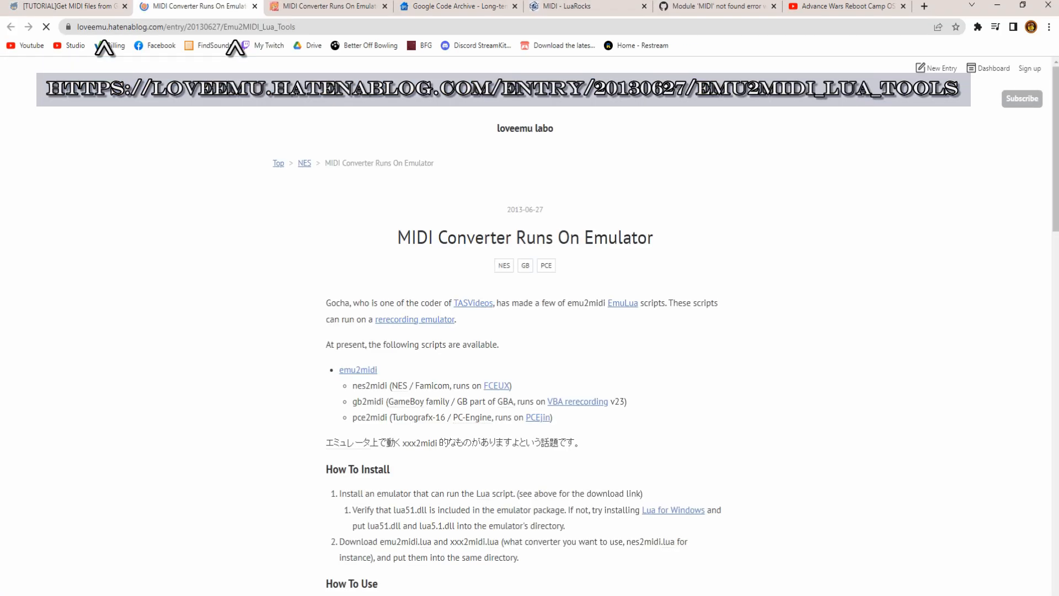
{"action": "left_click", "coordinate": [255, 7]}
{"action": "left_click", "coordinate": [209, 7]}
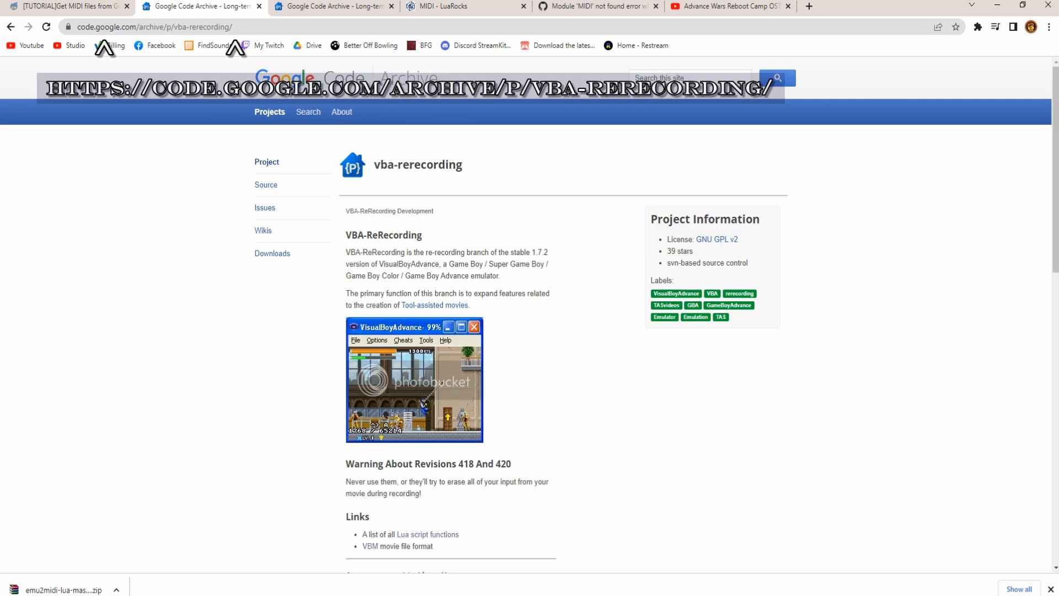
{"action": "scroll", "coordinate": [529, 298], "scroll_direction": "down", "scroll_amount": 4}
{"action": "scroll", "coordinate": [530, 315], "scroll_direction": "down", "scroll_amount": 2}
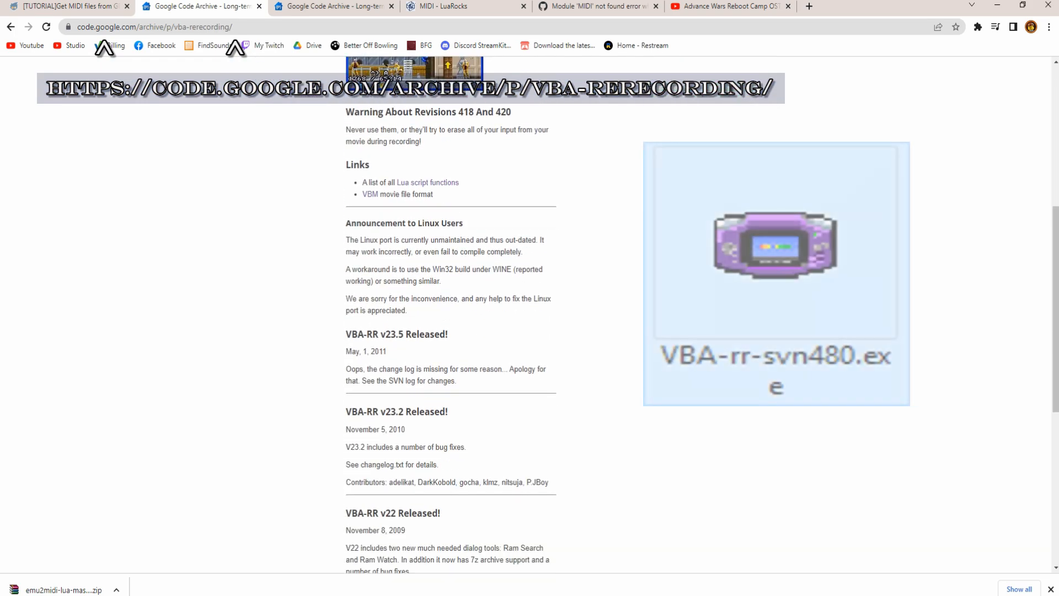
{"action": "scroll", "coordinate": [530, 315], "scroll_direction": "up", "scroll_amount": 2}
{"action": "scroll", "coordinate": [530, 314], "scroll_direction": "down", "scroll_amount": 2}
{"action": "scroll", "coordinate": [530, 314], "scroll_direction": "down", "scroll_amount": 7}
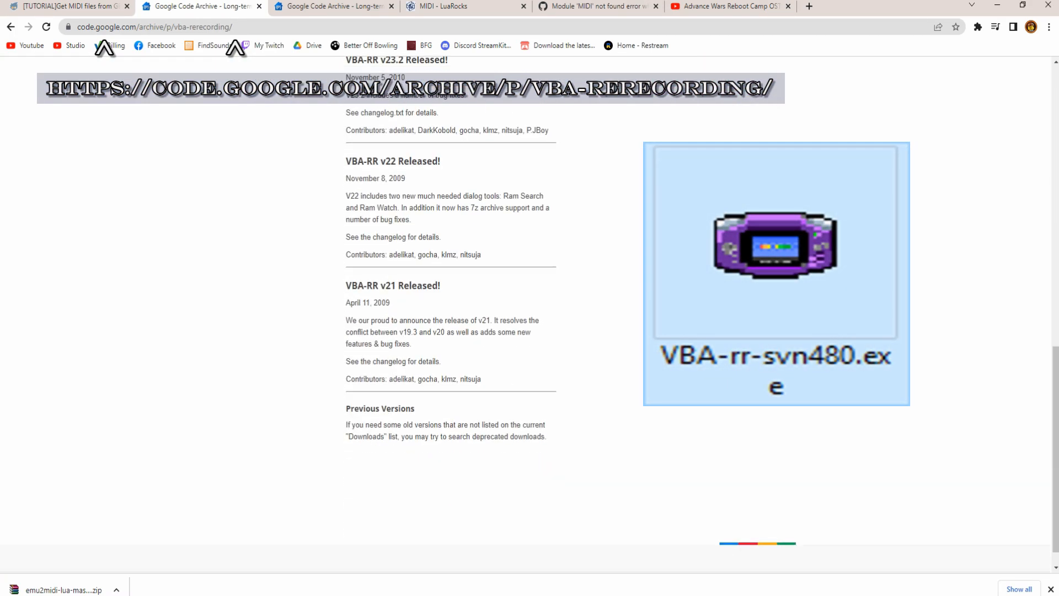
{"action": "scroll", "coordinate": [530, 315], "scroll_direction": "up", "scroll_amount": 15}
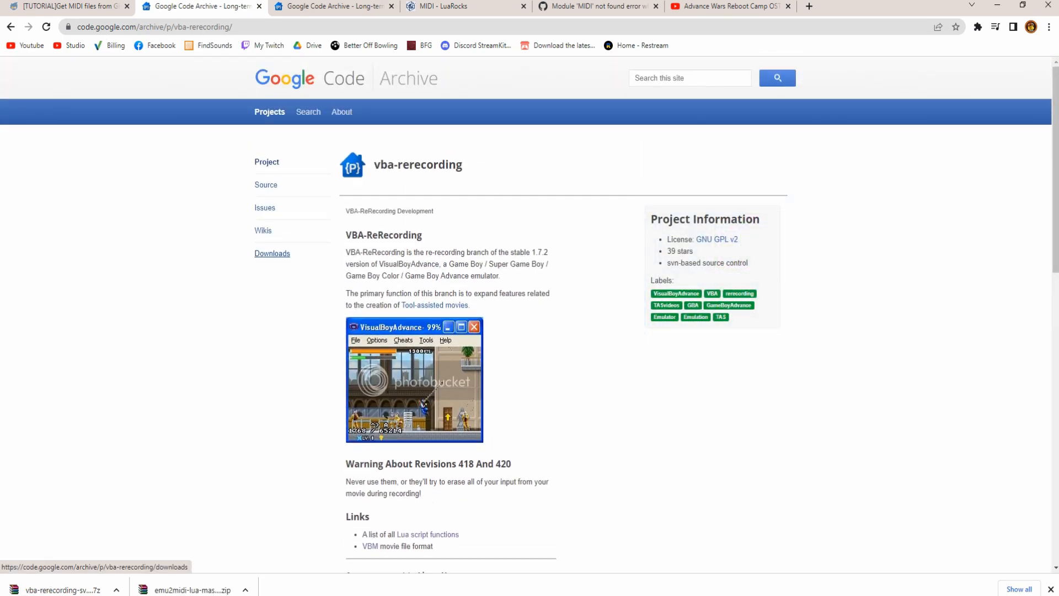
- Download vba-rerecording-svn480-win32.7z from the vba-rerecording downloads list and bring up its options in Downloads
{"action": "left_click", "coordinate": [272, 253]}
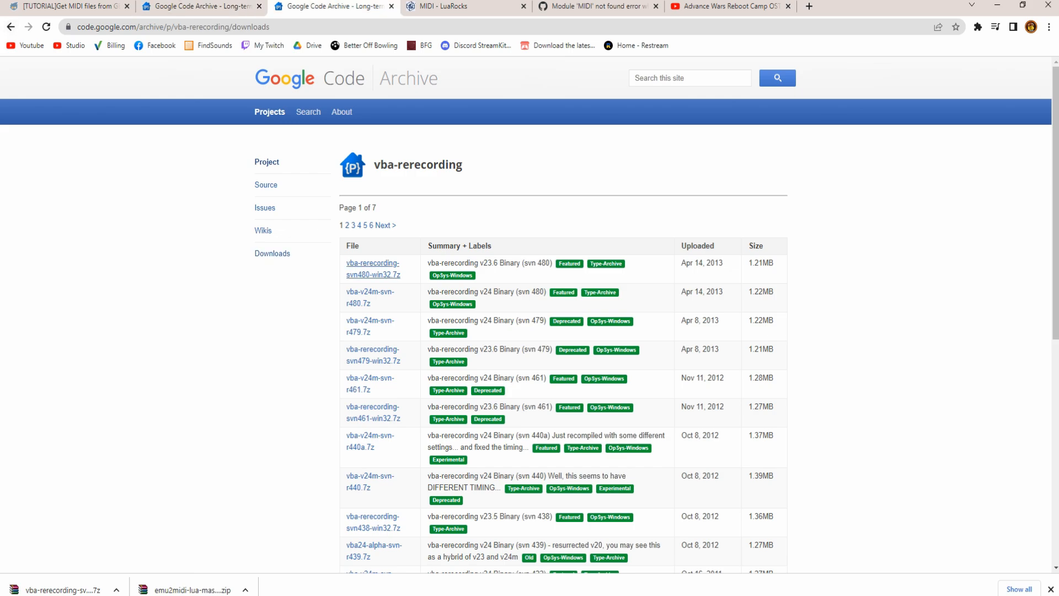
{"action": "left_click", "coordinate": [373, 269]}
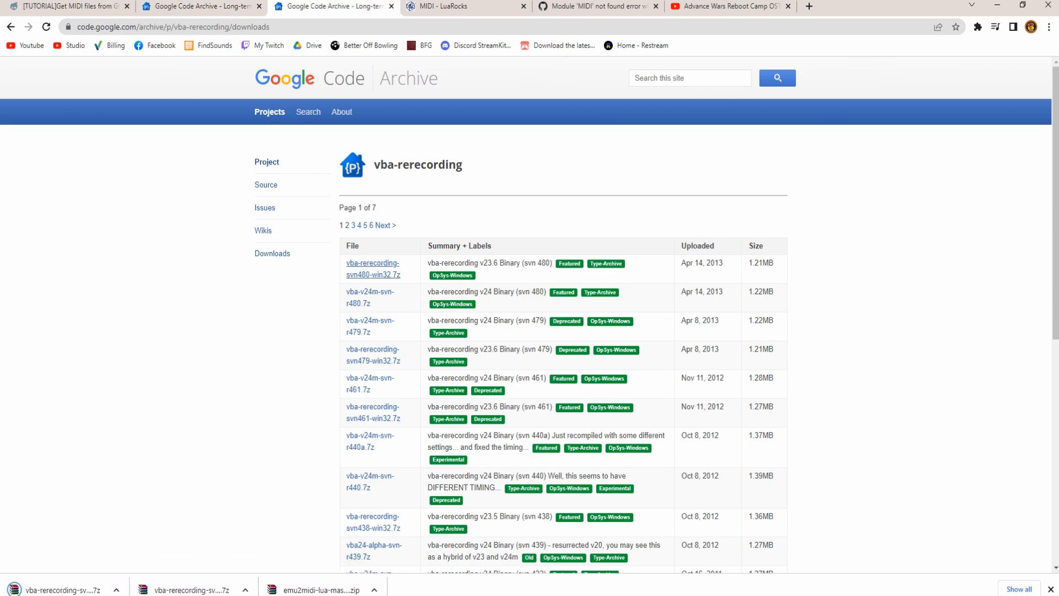
{"action": "key", "text": "alt+Tab"}
{"action": "right_click", "coordinate": [754, 212]}
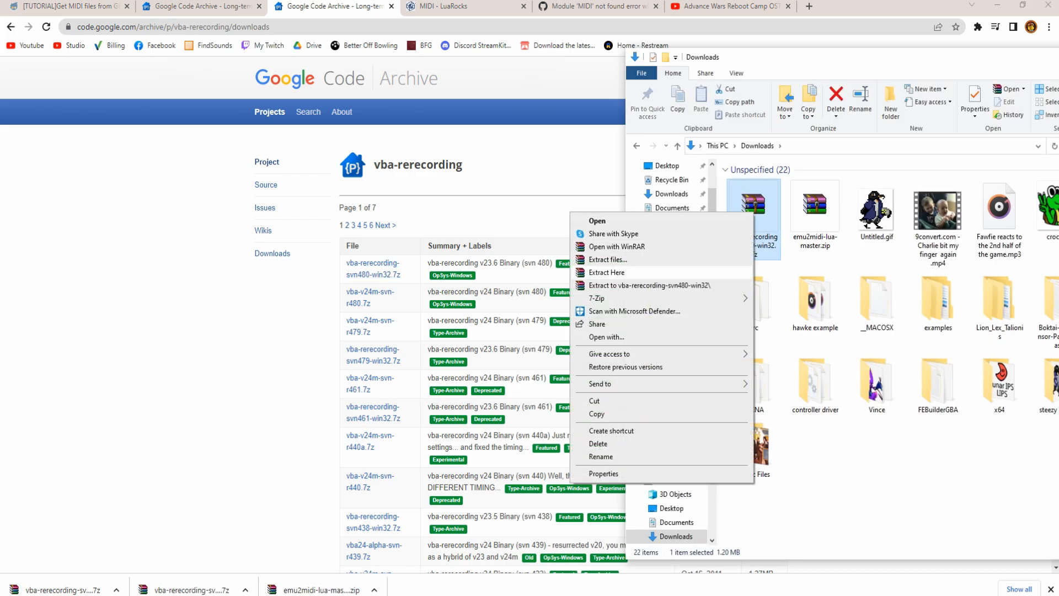
- Extract the archive into a vba-rerecording-svn480-win32 folder and check it holds VBA-rr-svn480.exe and the Lua DLLs
{"action": "left_click", "coordinate": [607, 259]}
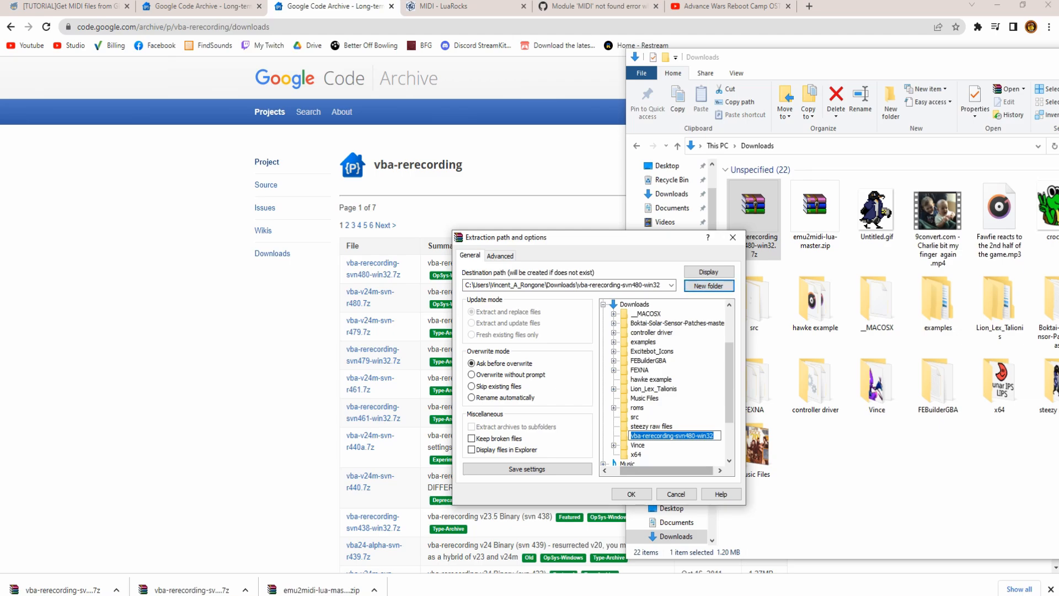
{"action": "key", "text": "Return"}
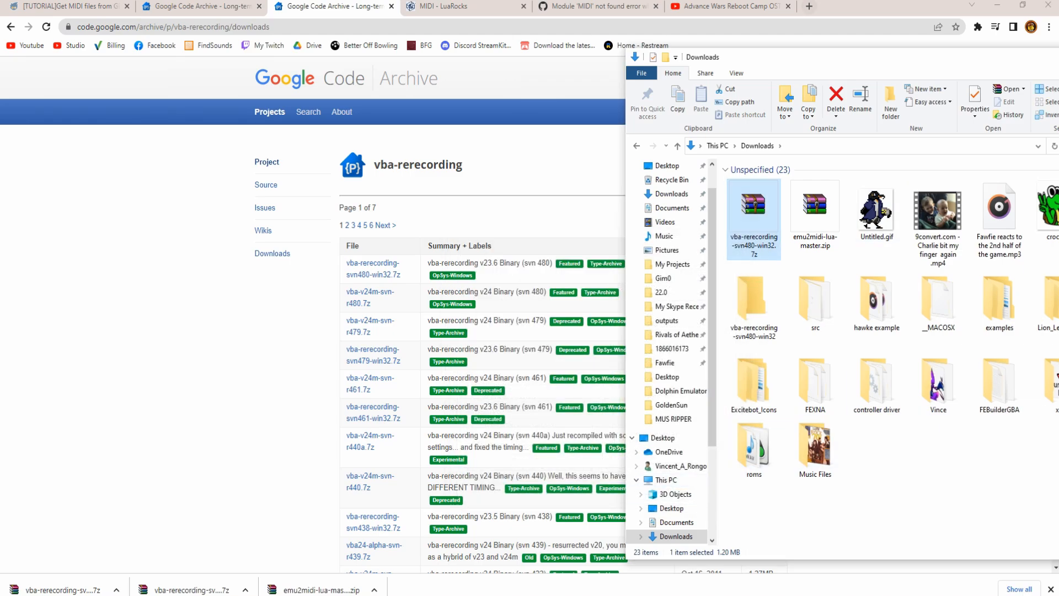
{"action": "left_click_drag", "start_coordinate": [784, 57], "coordinate": [481, 48]}
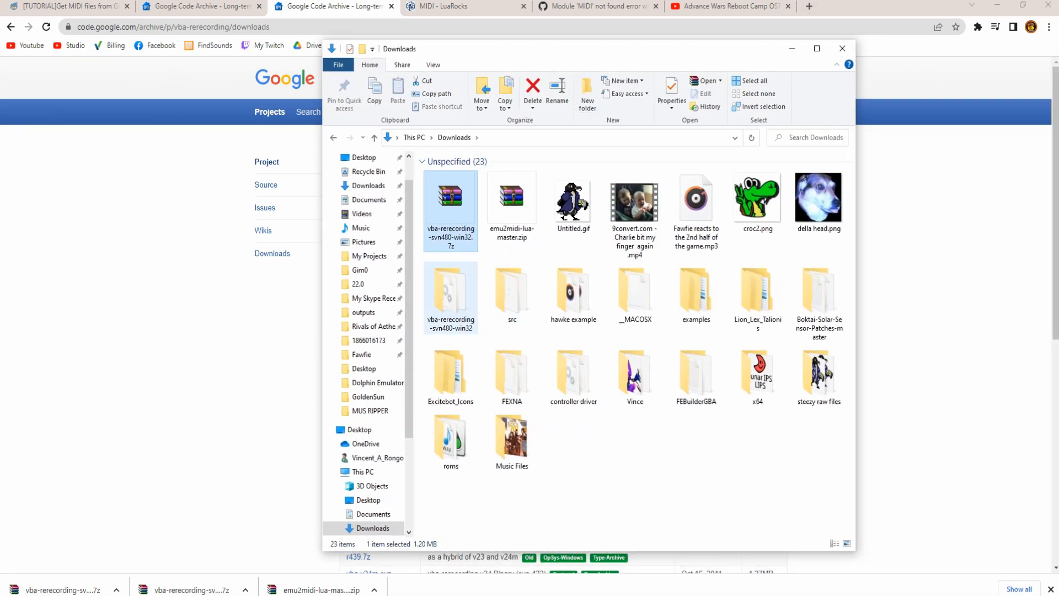
{"action": "double_click", "coordinate": [451, 298]}
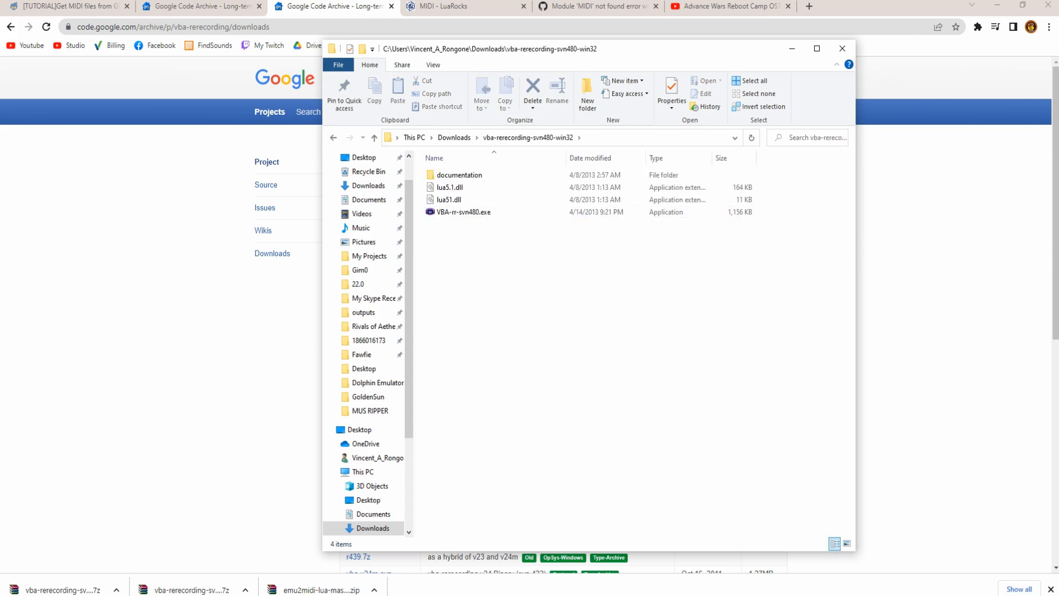
{"action": "key", "text": "alt+Left"}
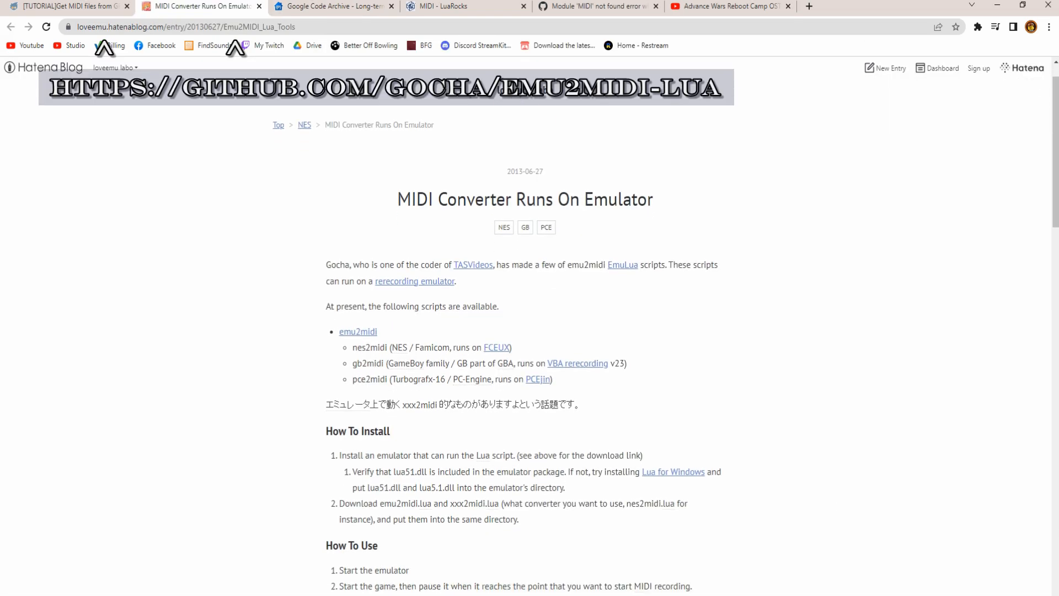
- Download the gocha/emu2midi-lua GitHub repository as a ZIP
{"action": "scroll", "coordinate": [666, 331], "scroll_direction": "down", "scroll_amount": 2}
{"action": "left_click", "coordinate": [366, 252]}
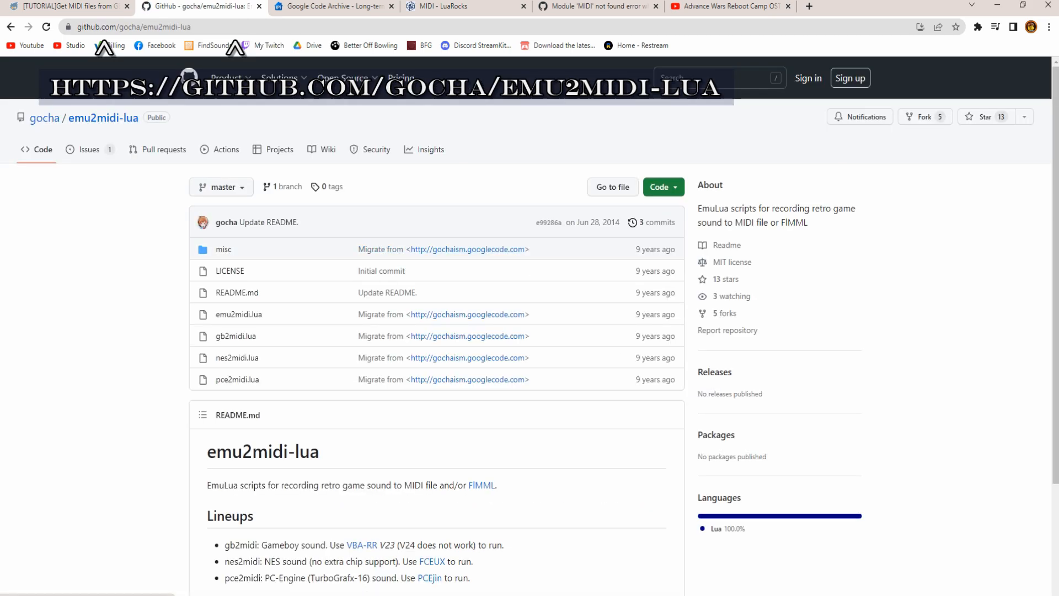
{"action": "left_click", "coordinate": [664, 186]}
{"action": "left_click", "coordinate": [511, 373]}
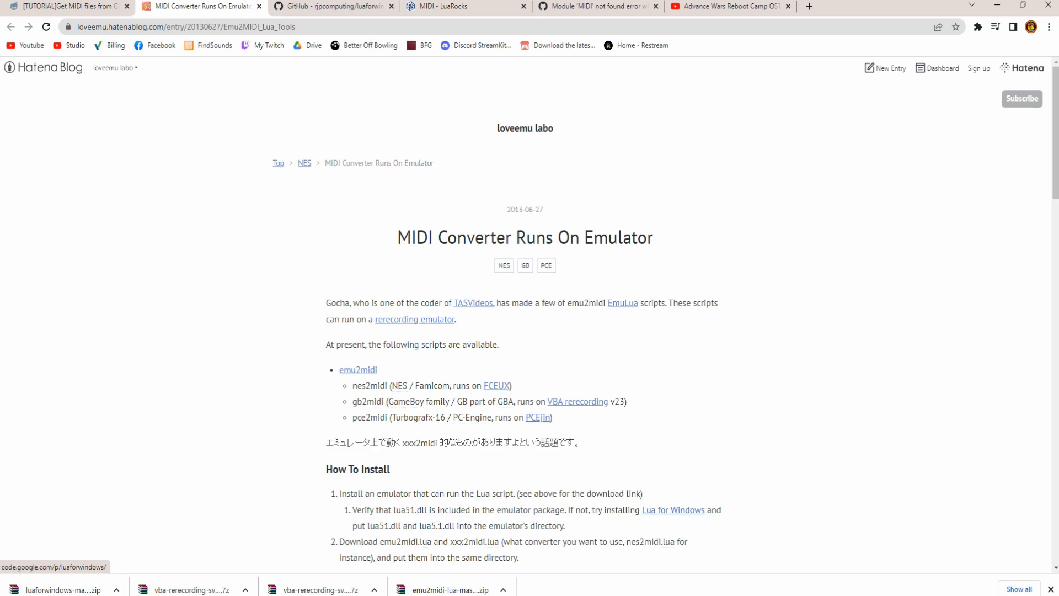
- Download the rjpcomputing/luaforwindows GitHub repository as a ZIP
{"action": "left_click", "coordinate": [673, 510]}
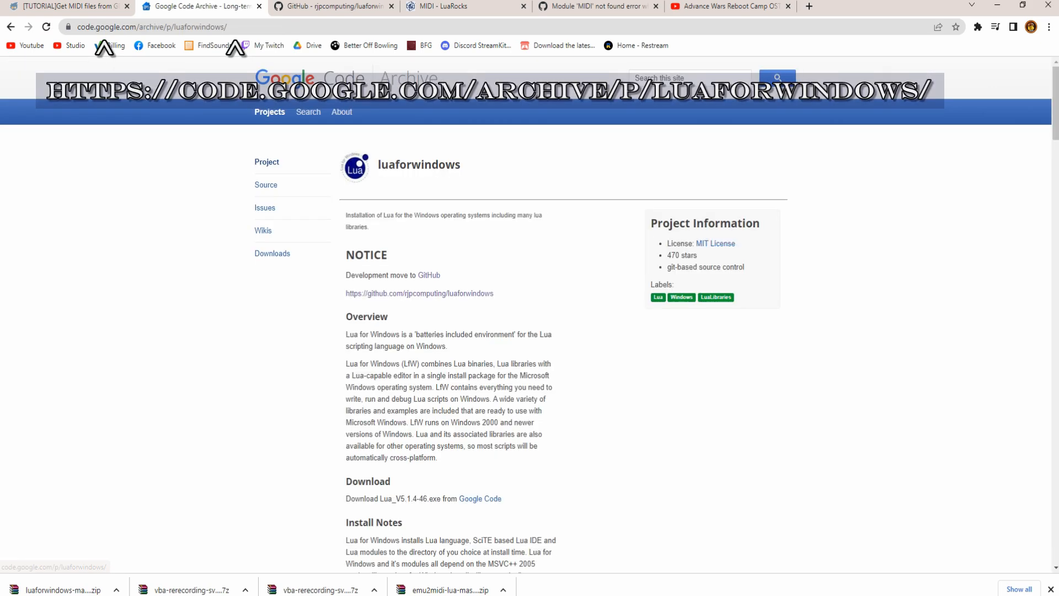
{"action": "left_click", "coordinate": [420, 293]}
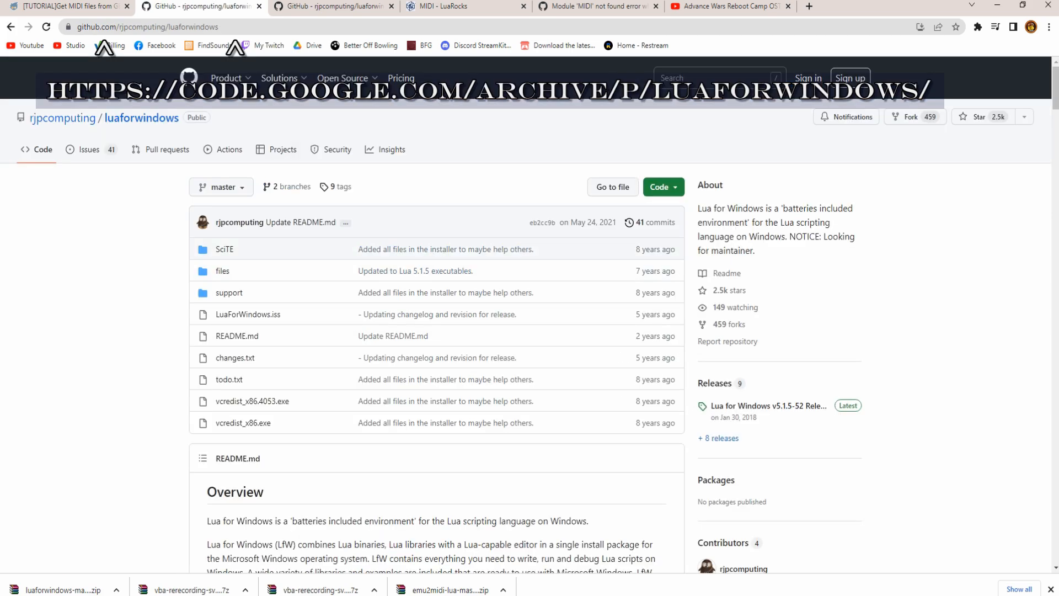
{"action": "left_click", "coordinate": [664, 186]}
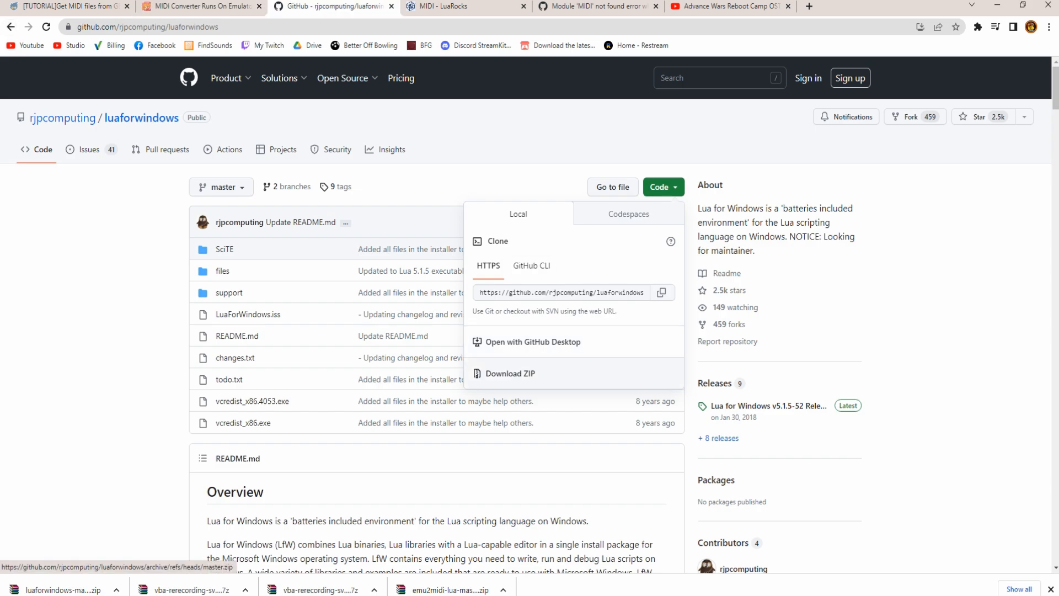
{"action": "left_click", "coordinate": [510, 374]}
- Refresh the Downloads folder and select luaforwindows-master.zip
{"action": "mouse_move", "coordinate": [227, 595]}
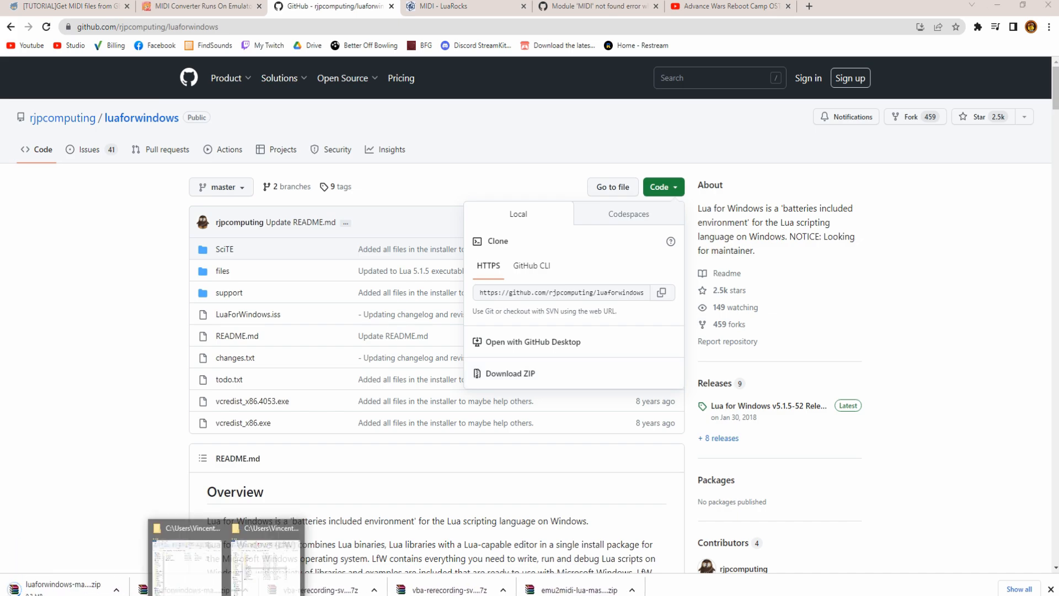
{"action": "left_click", "coordinate": [186, 554]}
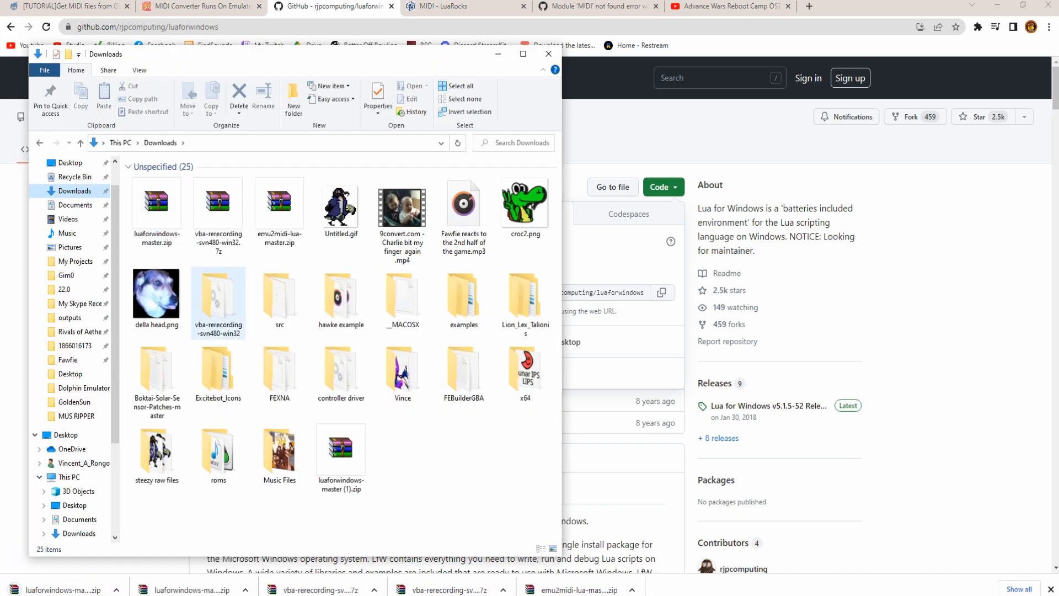
{"action": "left_click", "coordinate": [458, 142]}
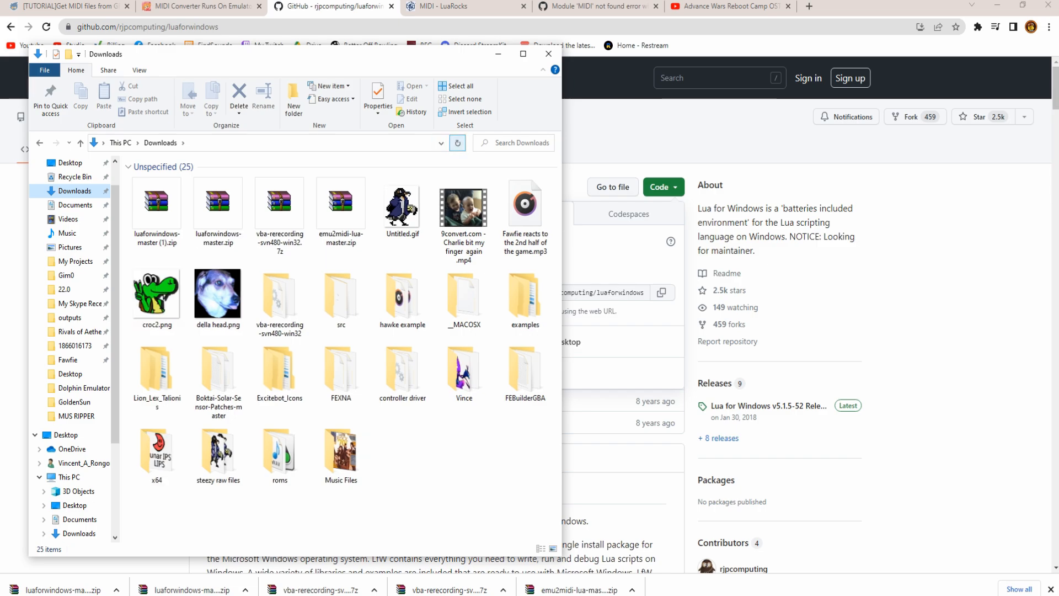
{"action": "left_click", "coordinate": [217, 210]}
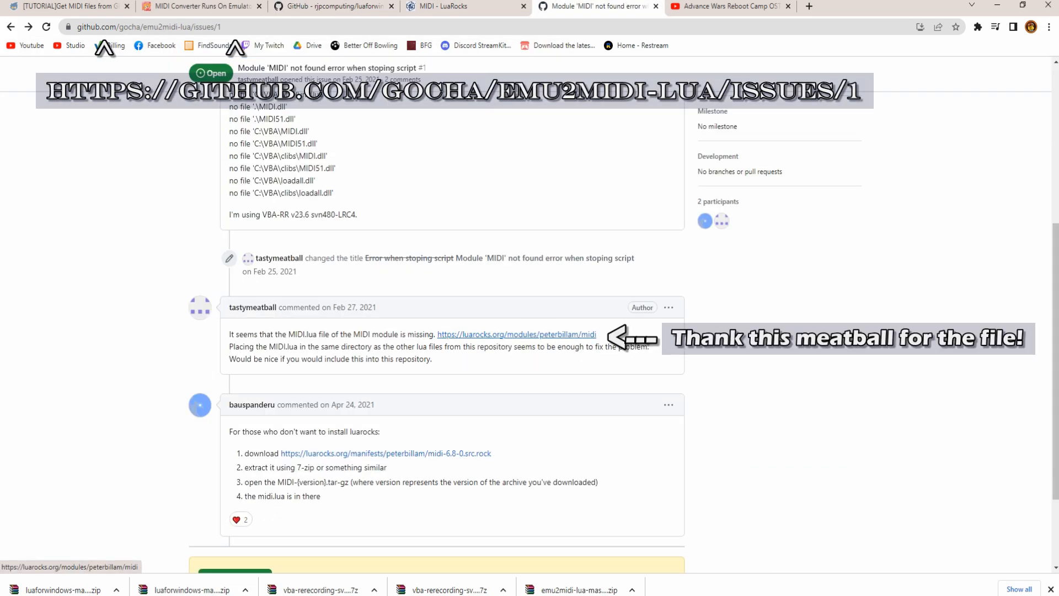
- Download midi-6.8-0.src.rock from the LuaRocks MIDI module linked in the GitHub issue
{"action": "left_click", "coordinate": [574, 334]}
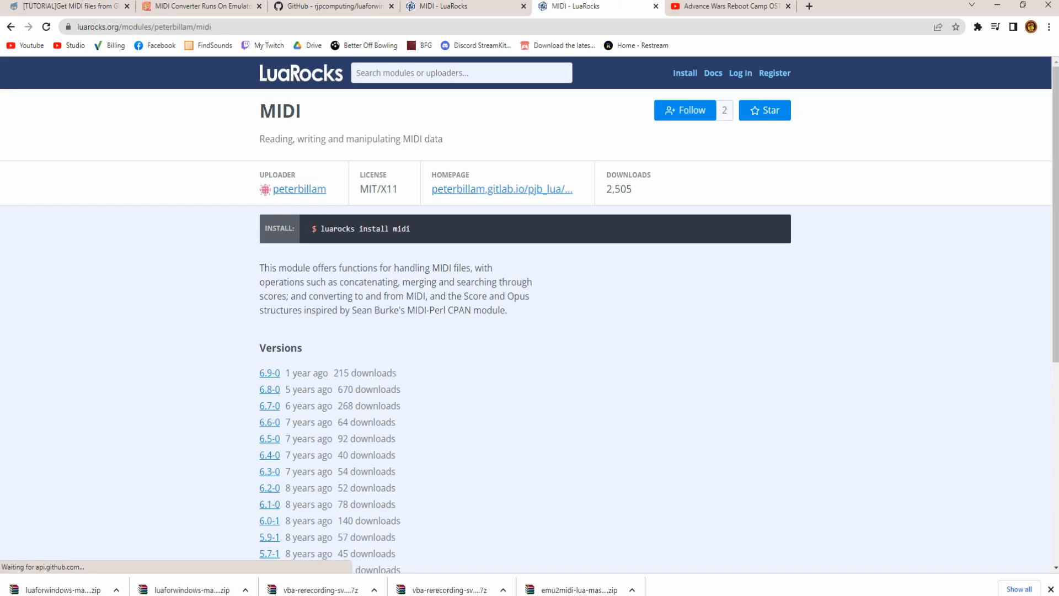
{"action": "left_click", "coordinate": [10, 27]}
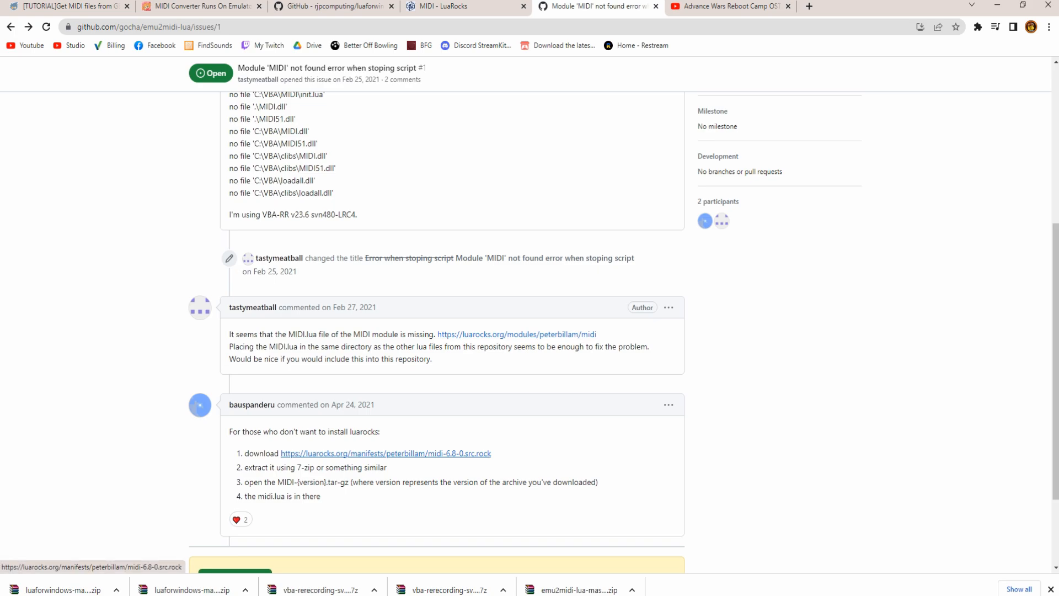
{"action": "left_click", "coordinate": [386, 453]}
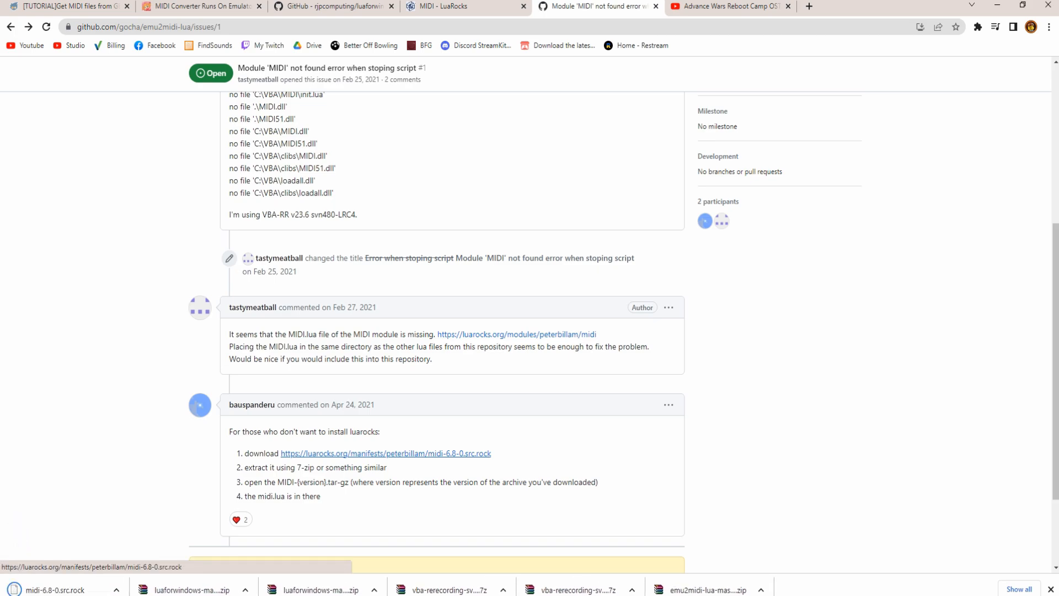
{"action": "mouse_move", "coordinate": [251, 405]}
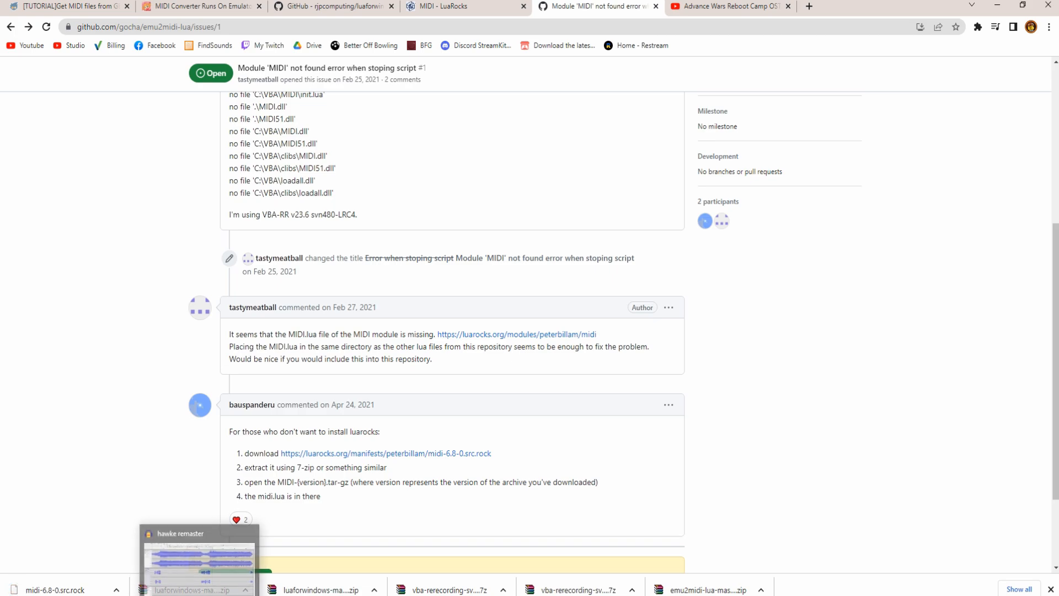
{"action": "scroll", "coordinate": [386, 338], "scroll_direction": "down", "scroll_amount": 2}
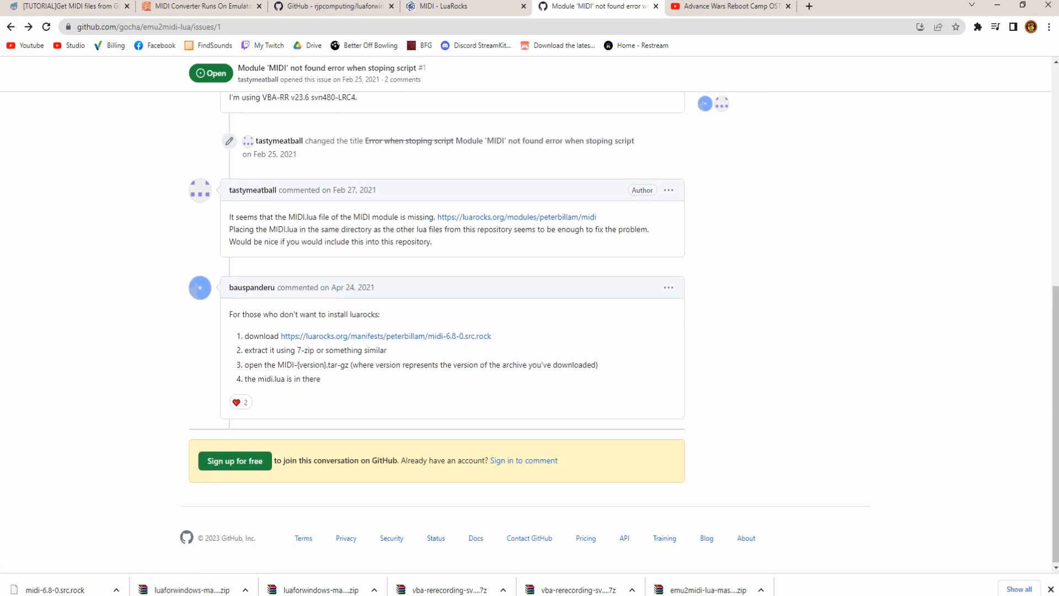
- Extract midi-6.8-0.src.rock in Downloads with 7-Zip Extract Here
{"action": "mouse_move", "coordinate": [227, 594]}
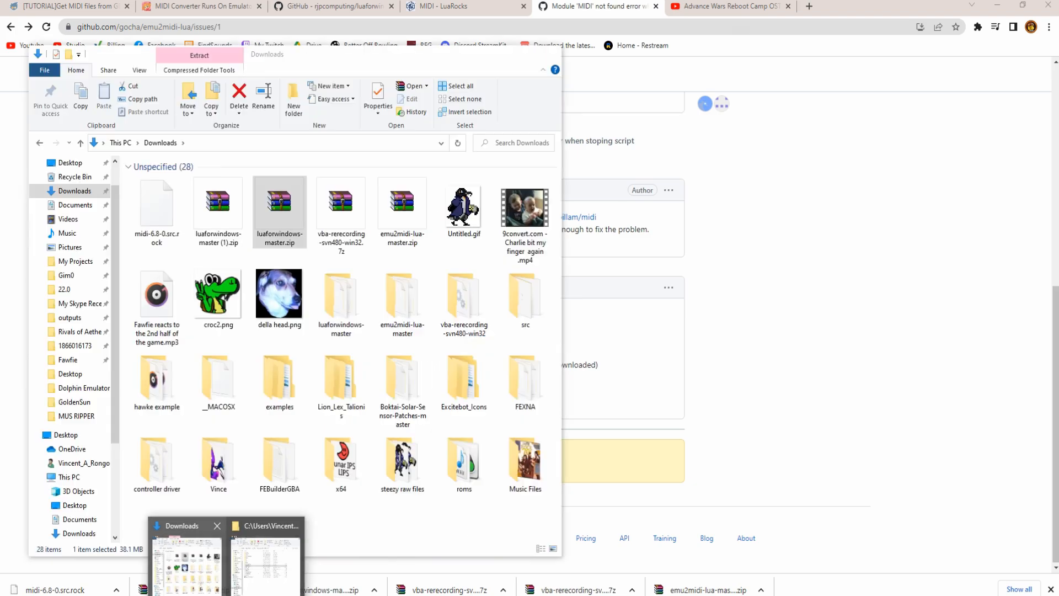
{"action": "left_click", "coordinate": [189, 563]}
{"action": "left_click", "coordinate": [157, 216]}
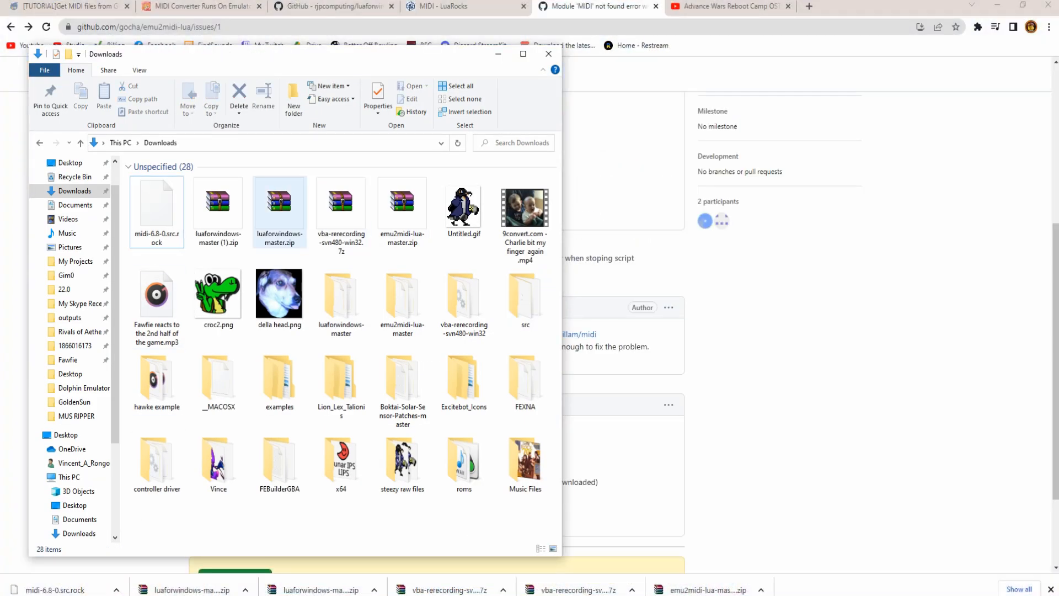
{"action": "right_click", "coordinate": [160, 222]}
{"action": "mouse_move", "coordinate": [83, 256]}
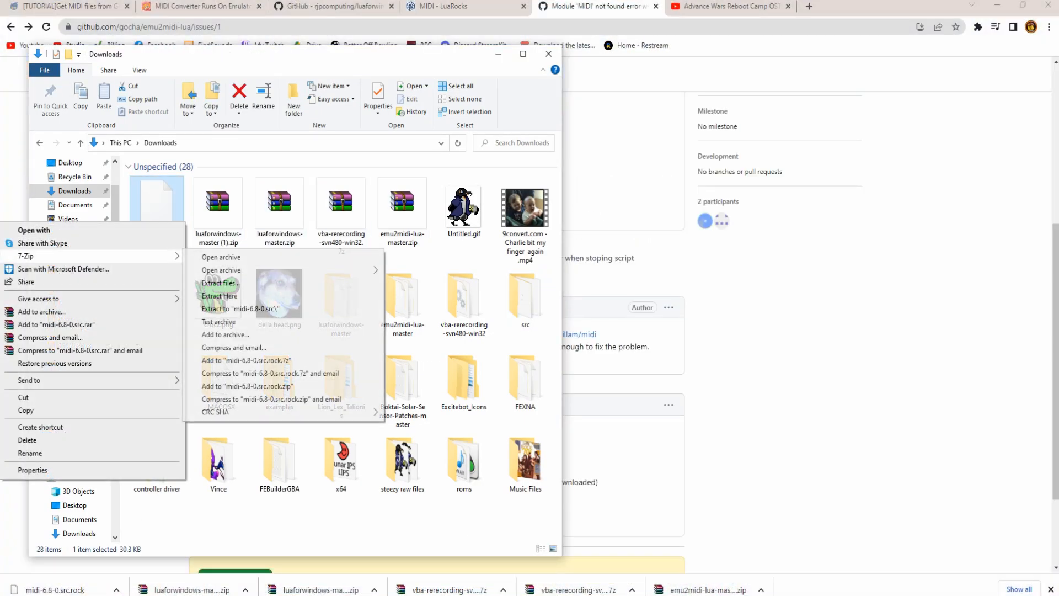
{"action": "left_click", "coordinate": [219, 295]}
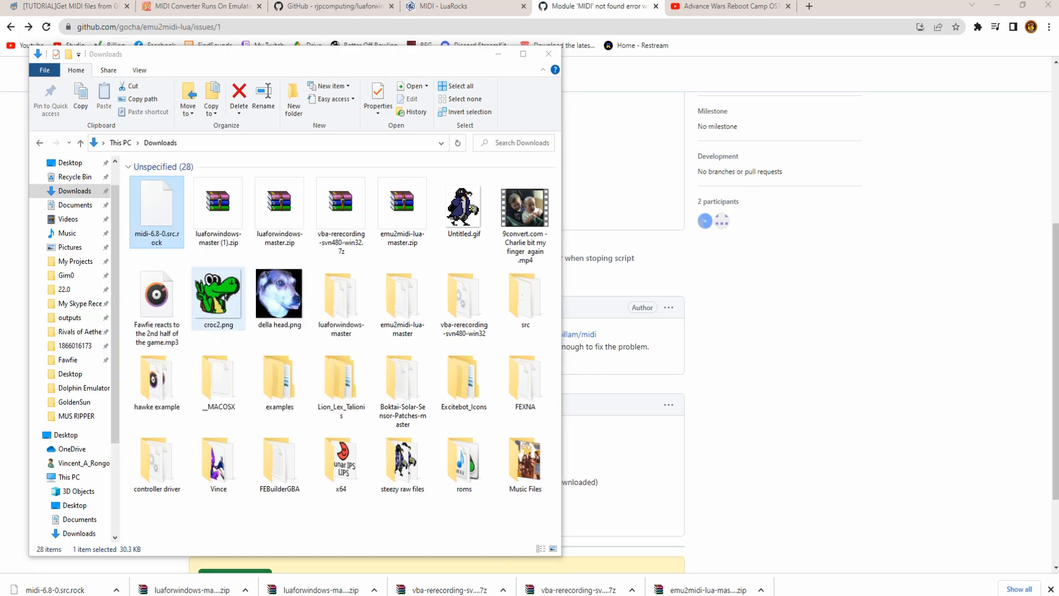
- Extract MIDI-6.8.tar.gz into a MIDI-6.8 folder and open it
{"action": "left_click", "coordinate": [157, 209]}
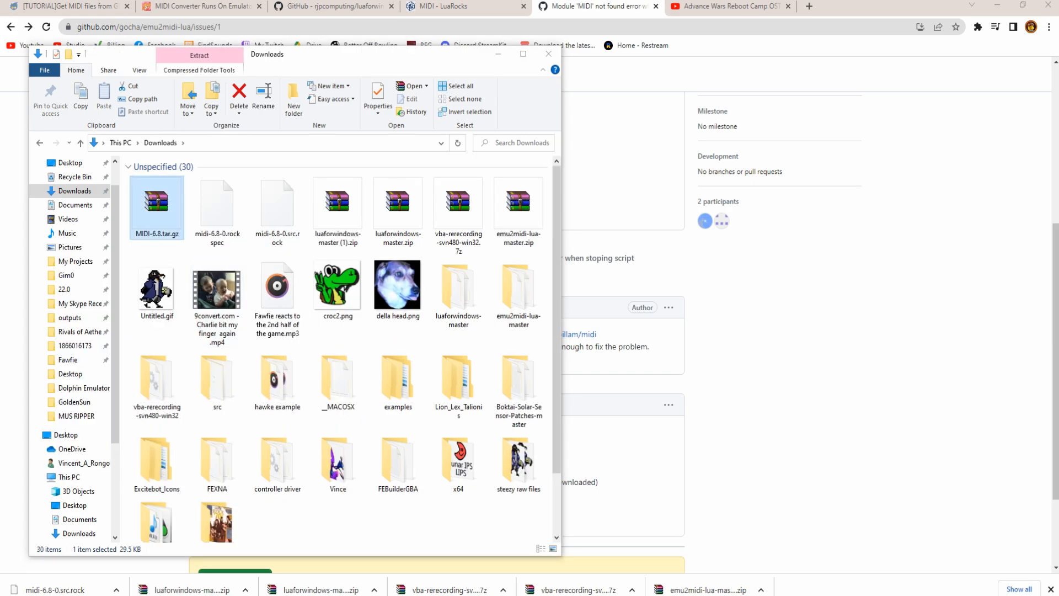
{"action": "right_click", "coordinate": [164, 218]}
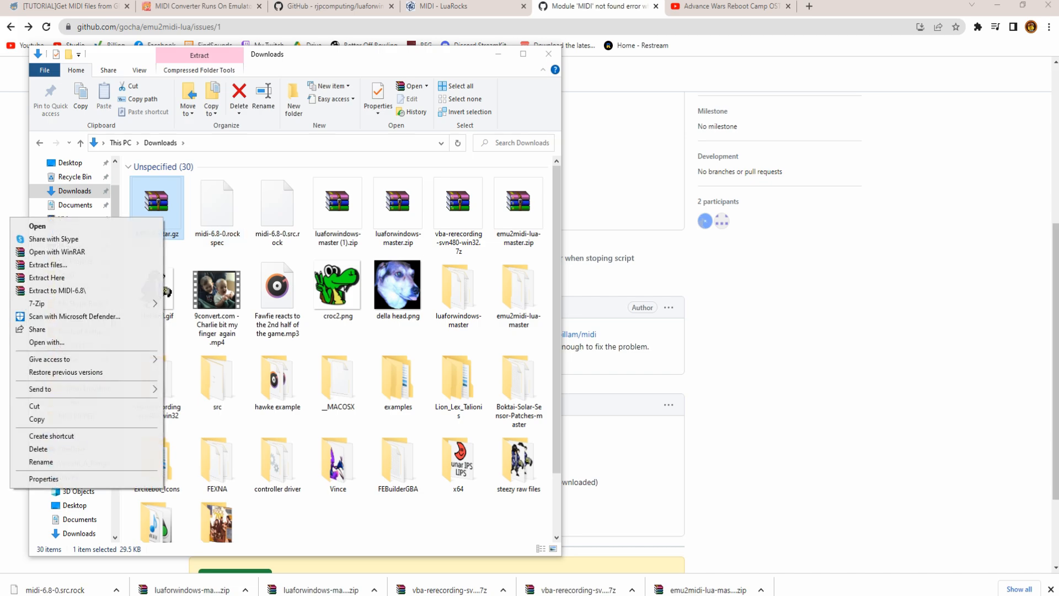
{"action": "left_click", "coordinate": [160, 278]}
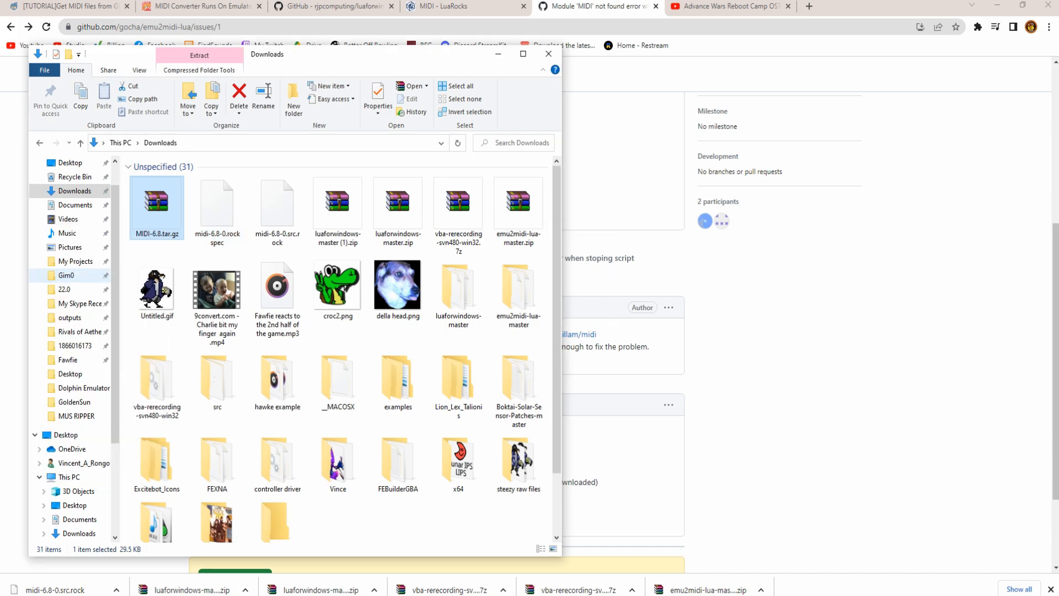
{"action": "double_click", "coordinate": [278, 507]}
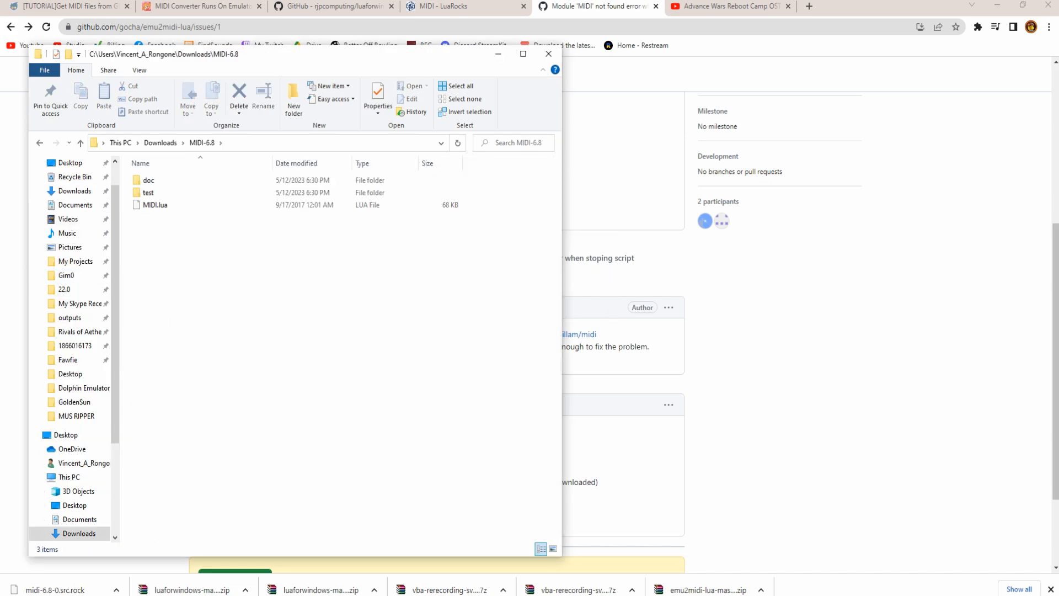
- Copy emu2midi.lua and gb2midi.lua from emu2midi-lua-master into the vba-rerecording-svn480-win32 folder
{"action": "left_click", "coordinate": [155, 205]}
{"action": "left_click", "coordinate": [227, 595]}
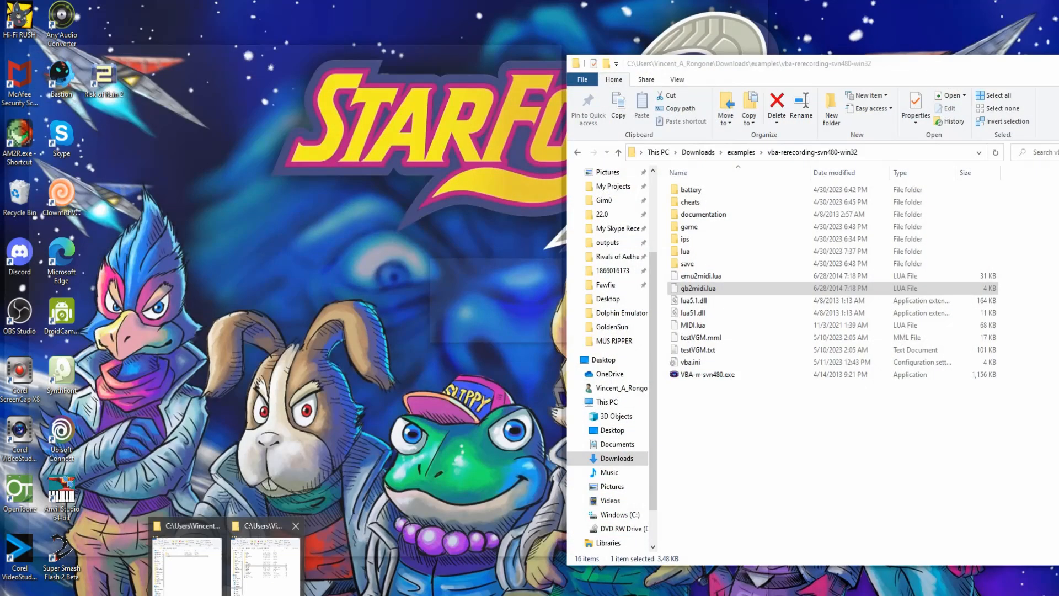
{"action": "left_click", "coordinate": [267, 557]}
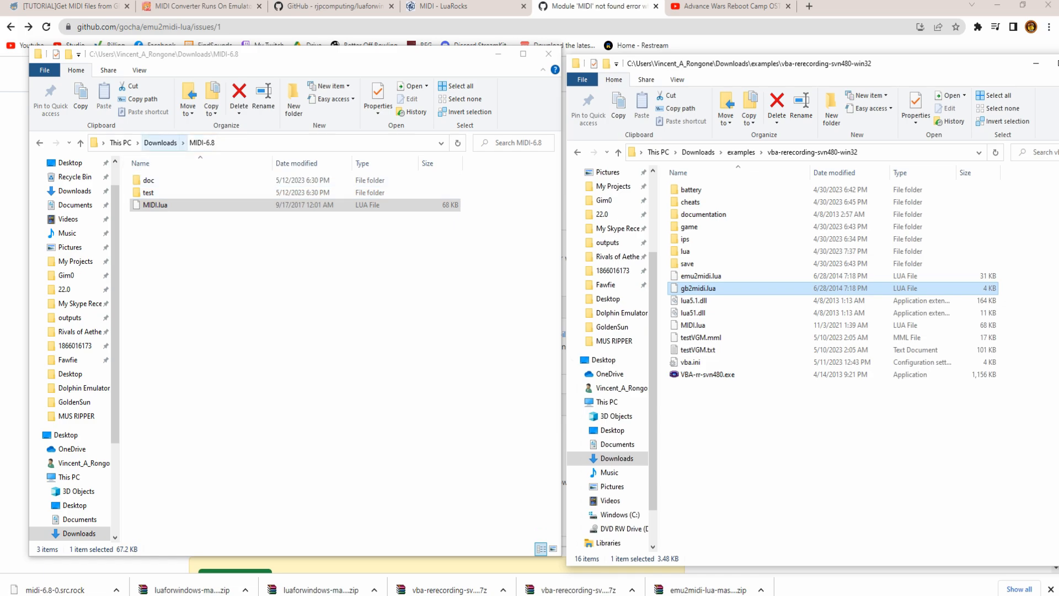
{"action": "left_click", "coordinate": [40, 143]}
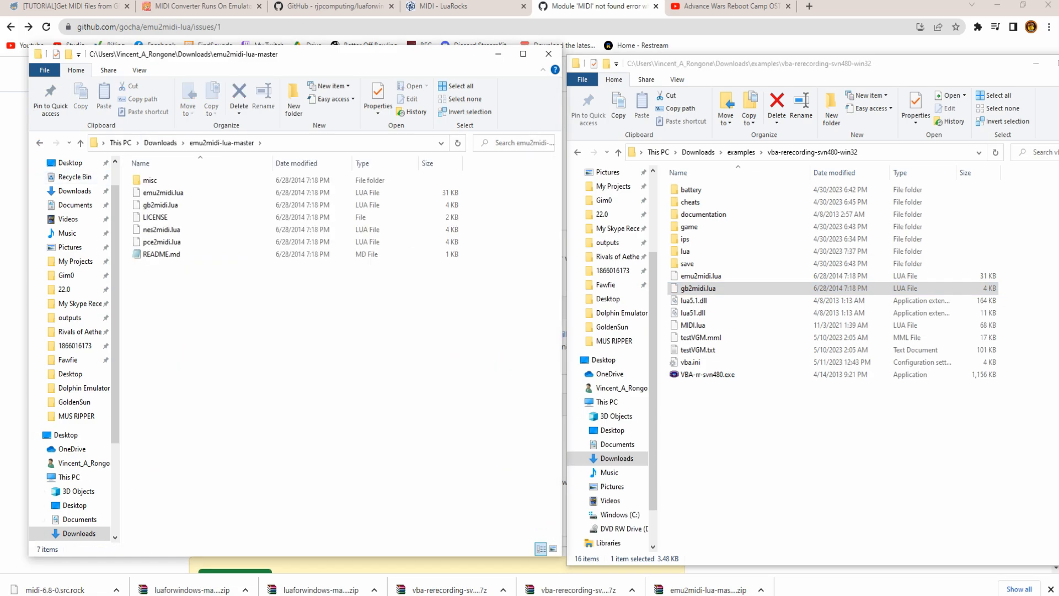
{"action": "left_click_drag", "start_coordinate": [252, 313], "coordinate": [164, 200]}
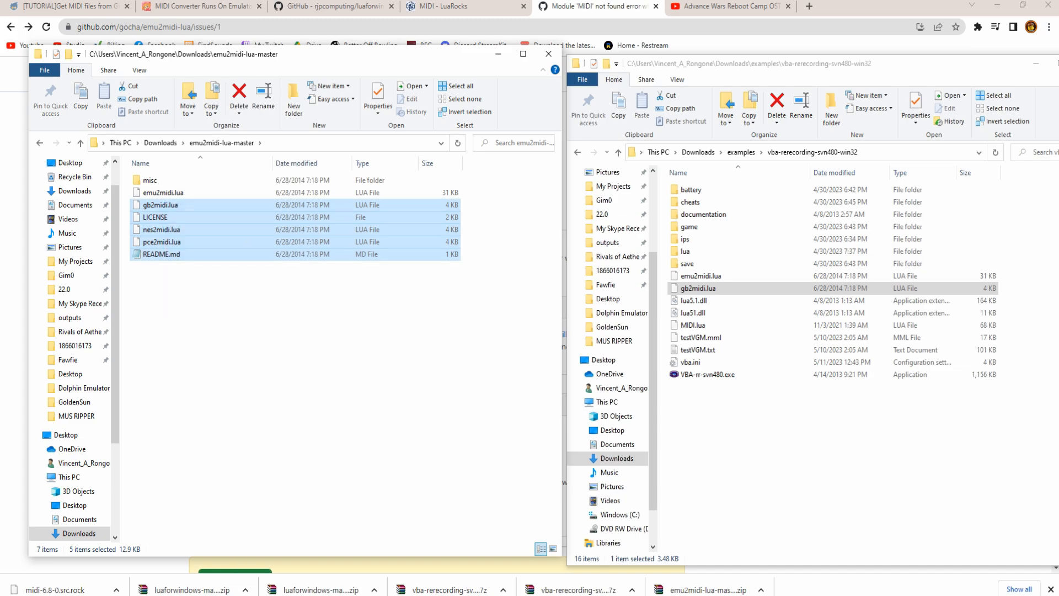
{"action": "left_click", "coordinate": [251, 313]}
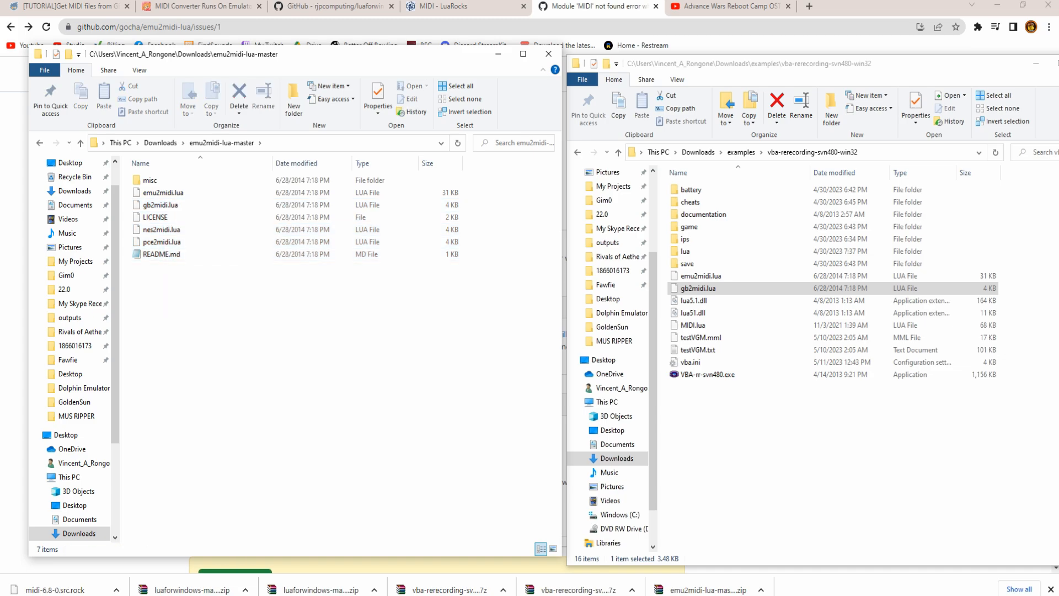
{"action": "left_click_drag", "start_coordinate": [251, 209], "coordinate": [164, 192]}
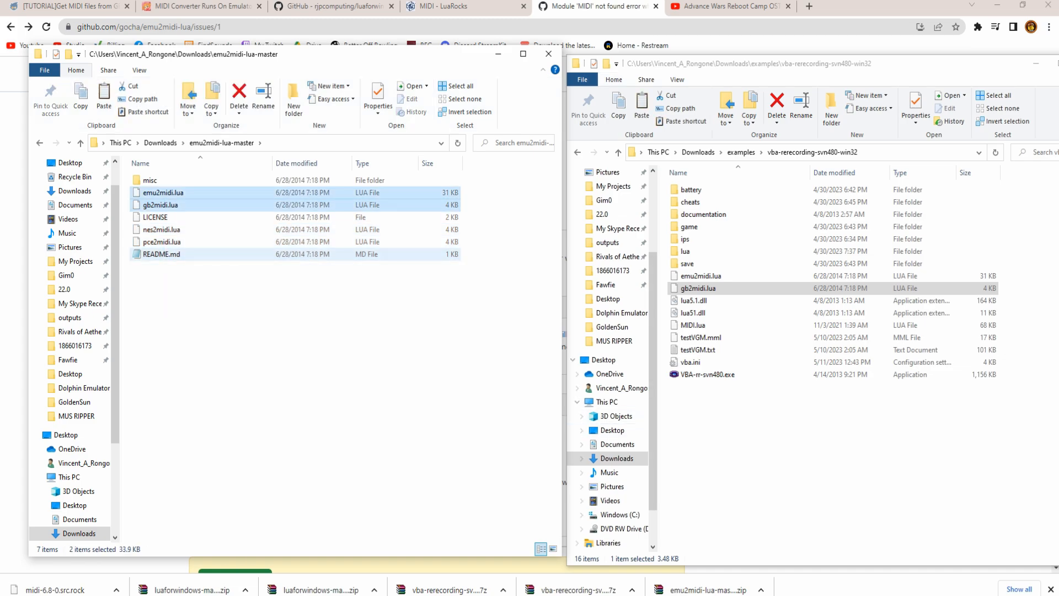
{"action": "key", "text": "ctrl+c"}
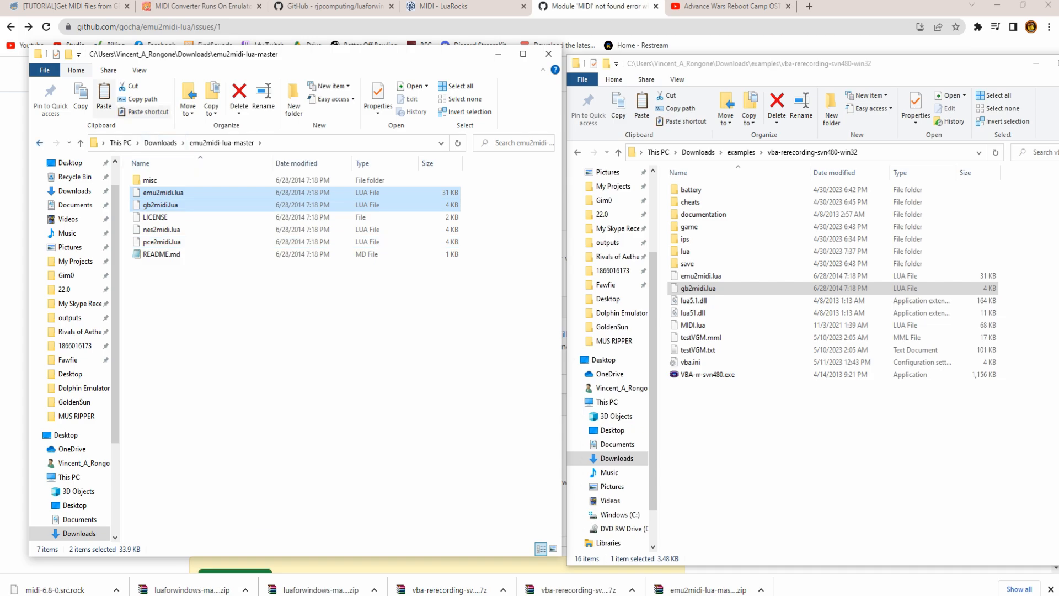
{"action": "left_click", "coordinate": [40, 143]}
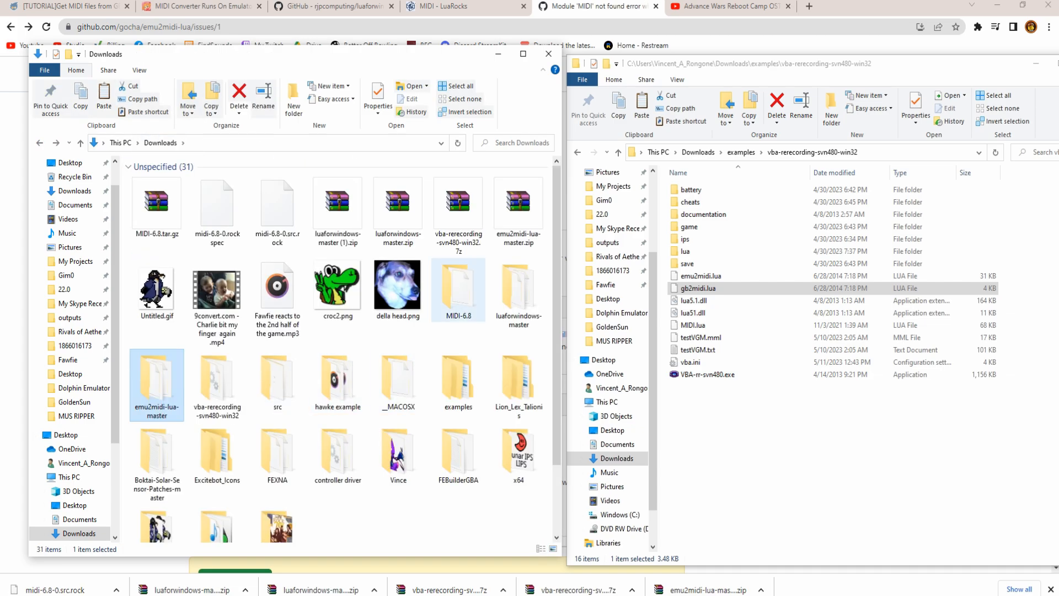
{"action": "double_click", "coordinate": [217, 386]}
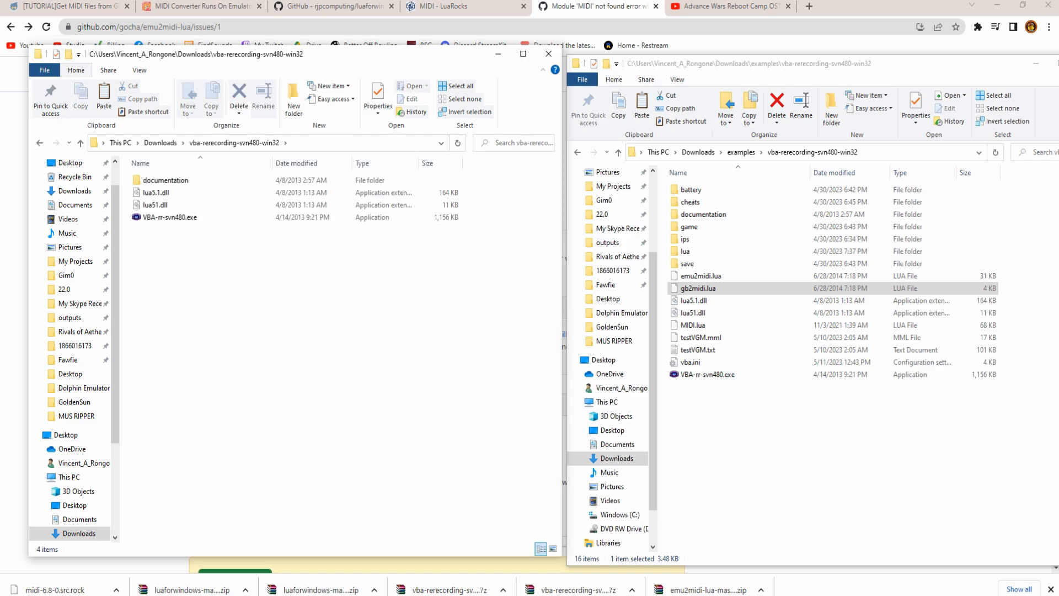
{"action": "key", "text": "ctrl+v"}
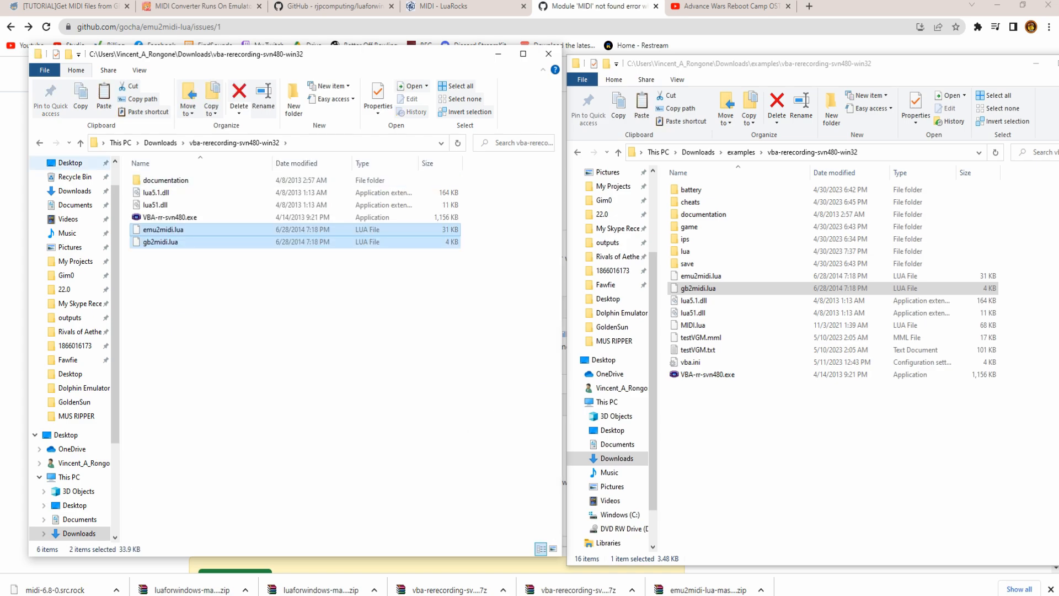
- Copy MIDI.lua from MIDI-6.8 into the same folder and launch VBA-rr-svn480.exe
{"action": "left_click", "coordinate": [40, 142]}
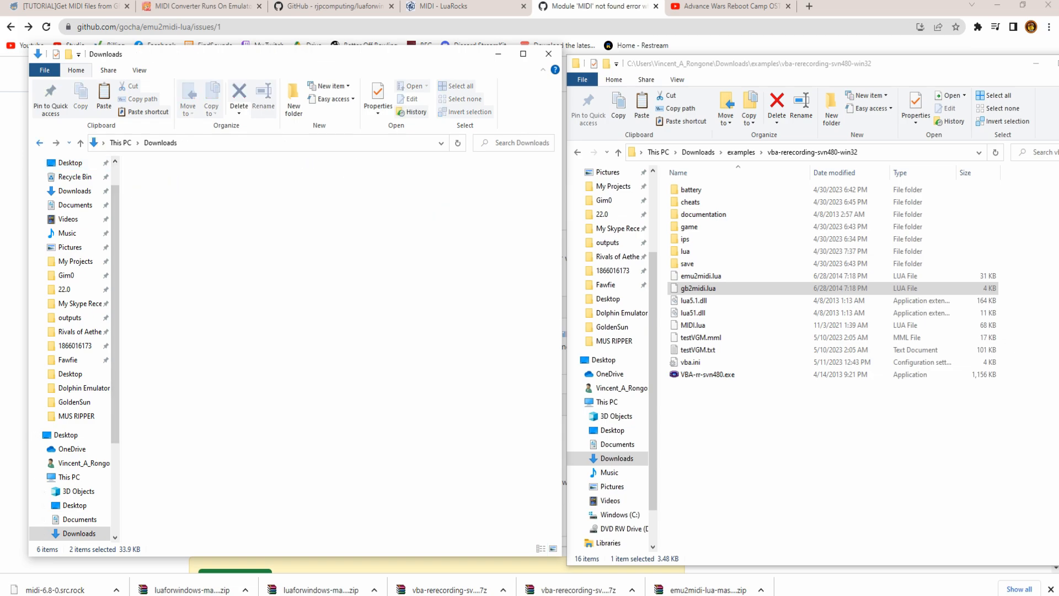
{"action": "double_click", "coordinate": [457, 290]}
{"action": "left_click", "coordinate": [155, 205]}
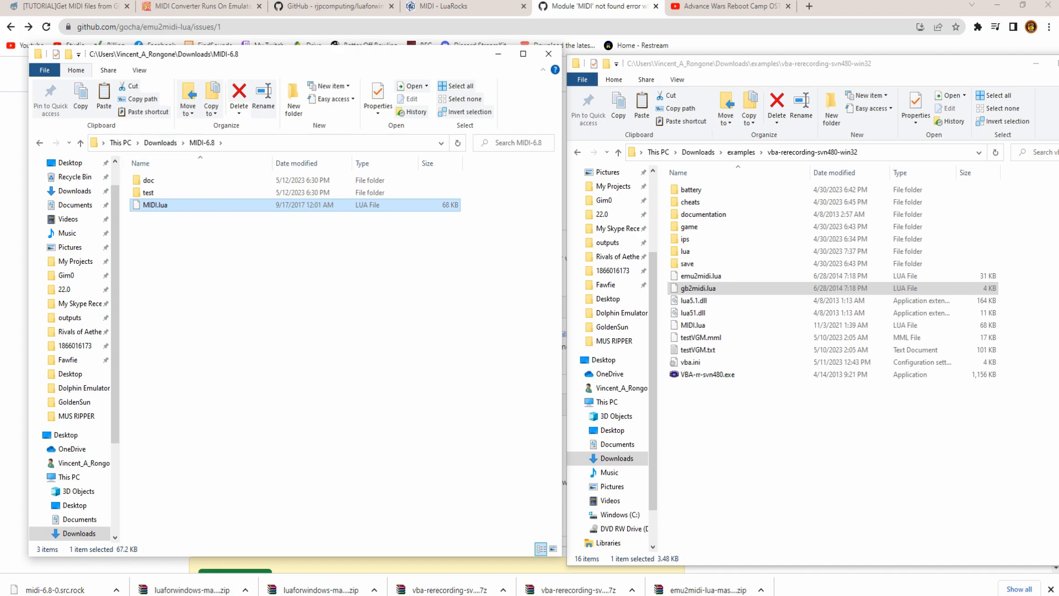
{"action": "left_click", "coordinate": [40, 143]}
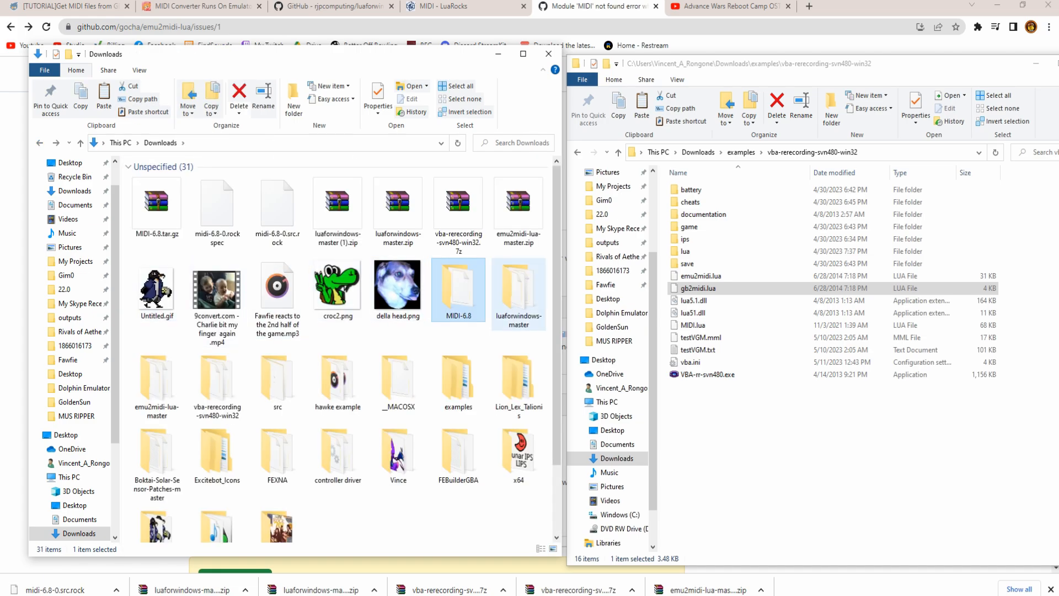
{"action": "left_click", "coordinate": [217, 385]}
{"action": "double_click", "coordinate": [217, 385]}
{"action": "key", "text": "ctrl+v"}
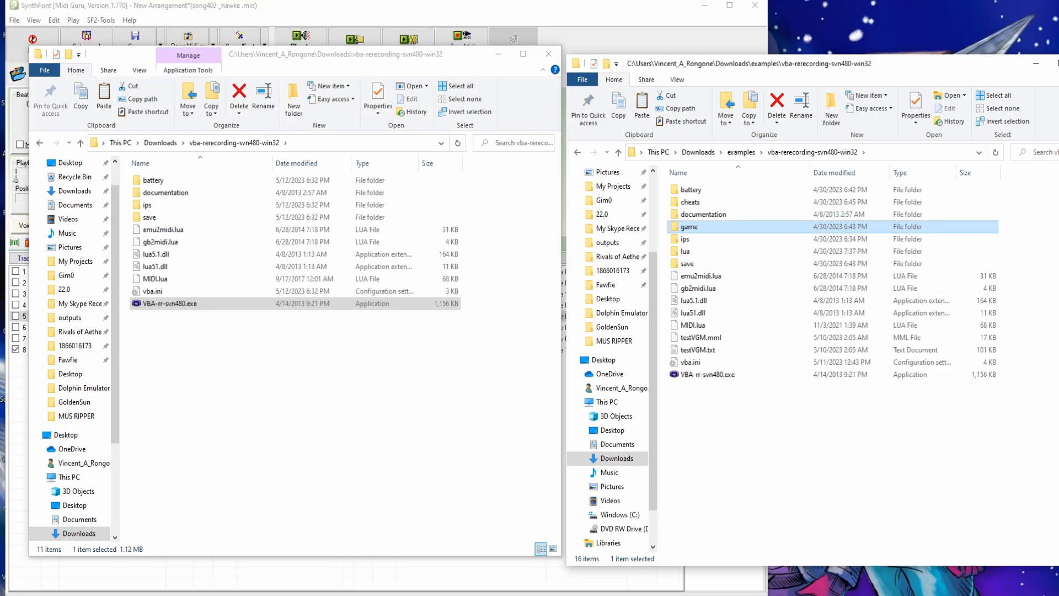
{"action": "double_click", "coordinate": [170, 303]}
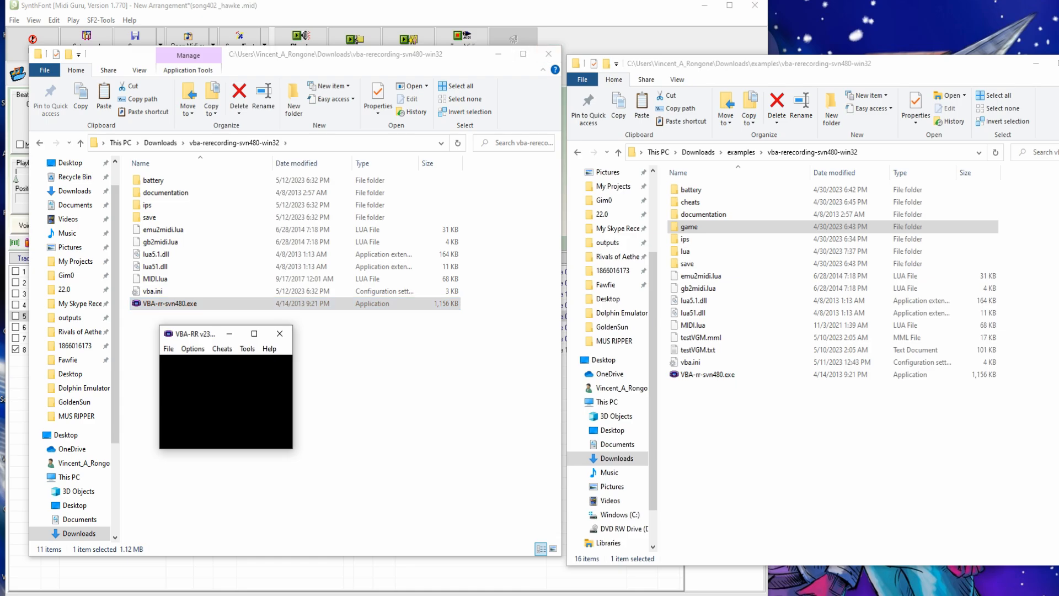
- Close SynthFont and set the emulator's audio volume level
{"action": "left_click", "coordinate": [755, 6]}
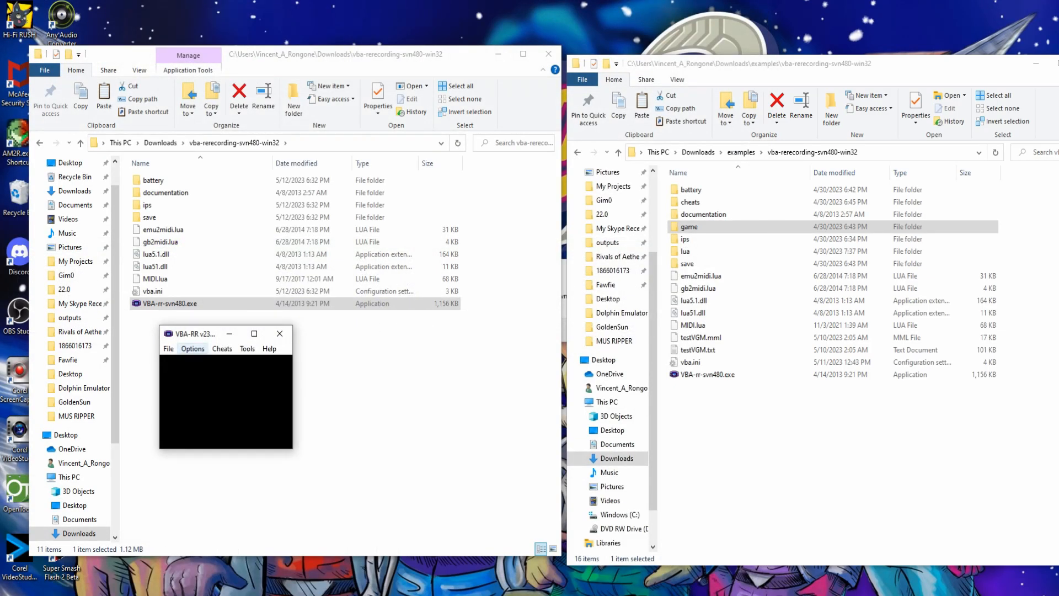
{"action": "left_click", "coordinate": [192, 349]}
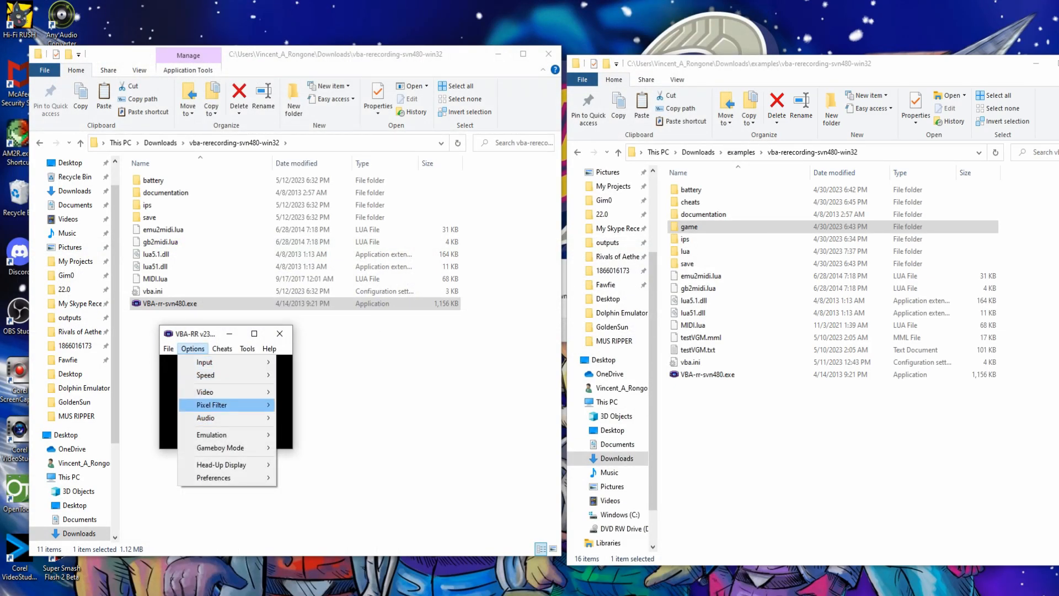
{"action": "mouse_move", "coordinate": [221, 418]}
{"action": "mouse_move", "coordinate": [331, 538]}
{"action": "left_click", "coordinate": [420, 538]}
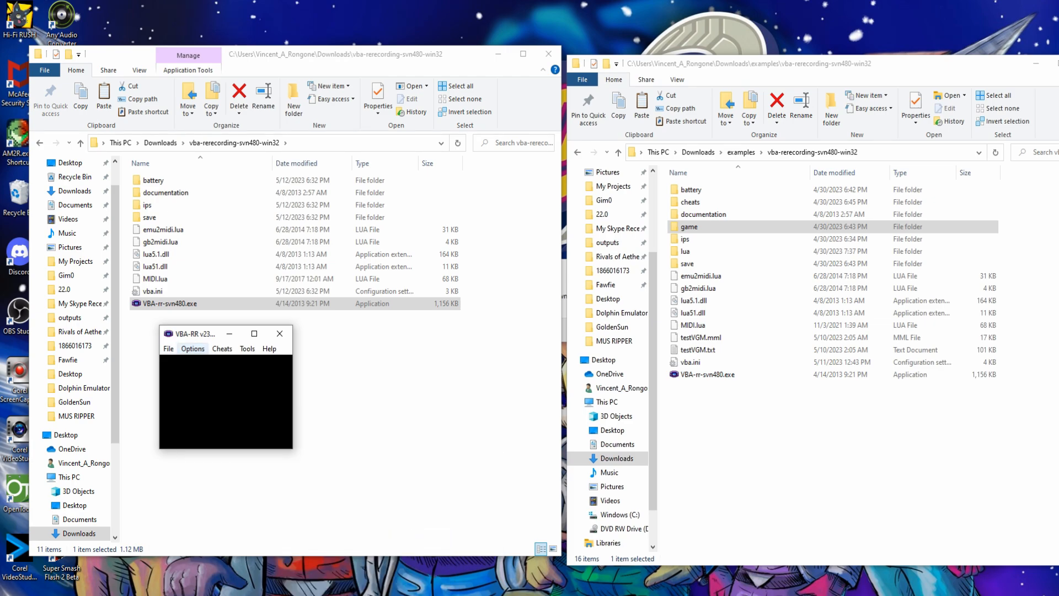
- Load the Pokemon Trading Card Game 2 ROM from recent ROMs and look over the File commands
{"action": "left_click", "coordinate": [193, 348]}
{"action": "mouse_move", "coordinate": [221, 388]}
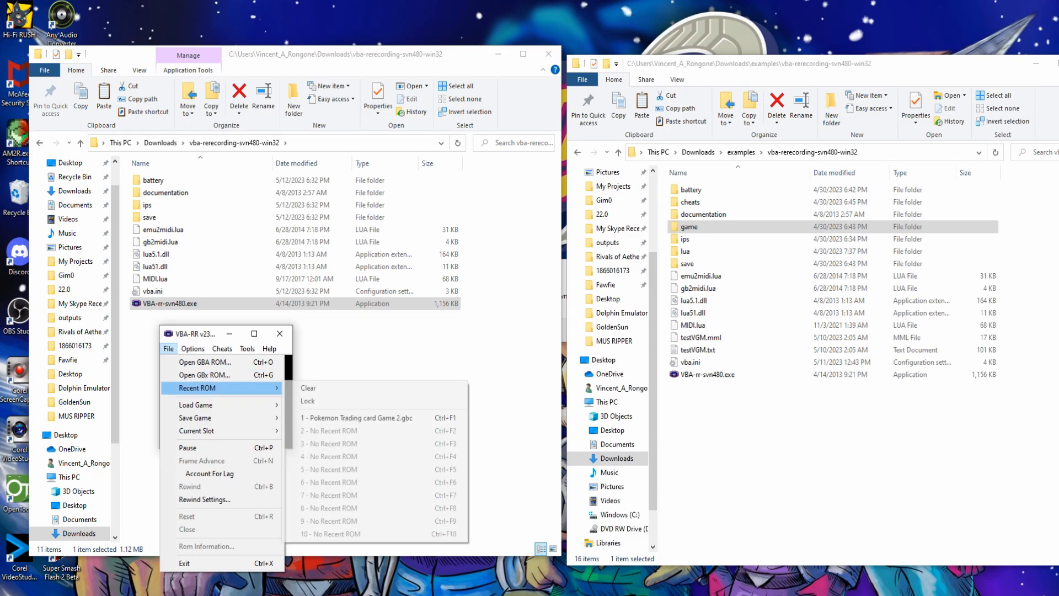
{"action": "left_click", "coordinate": [356, 417]}
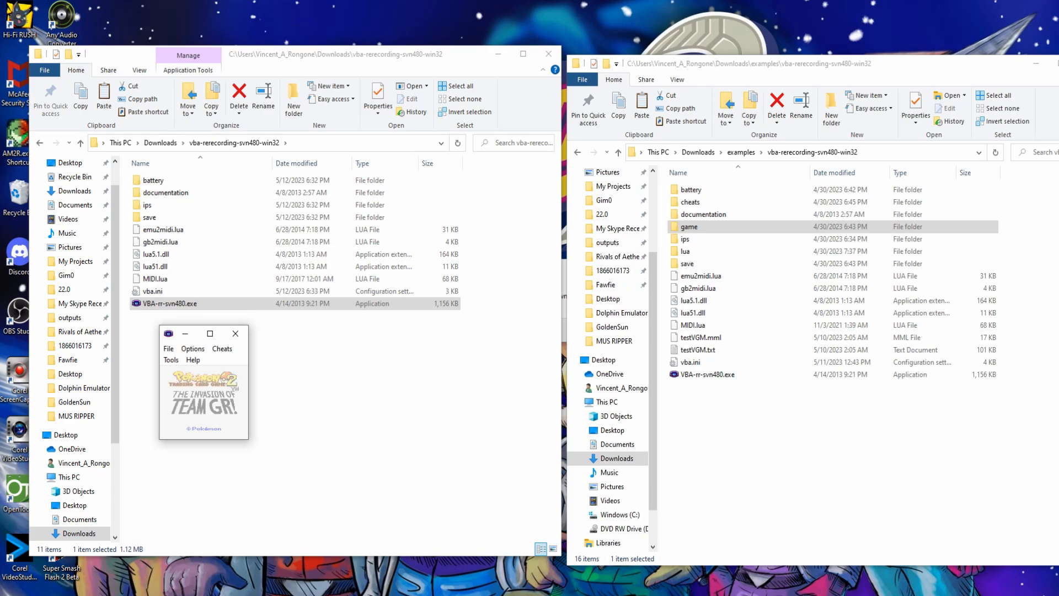
{"action": "left_click", "coordinate": [168, 349]}
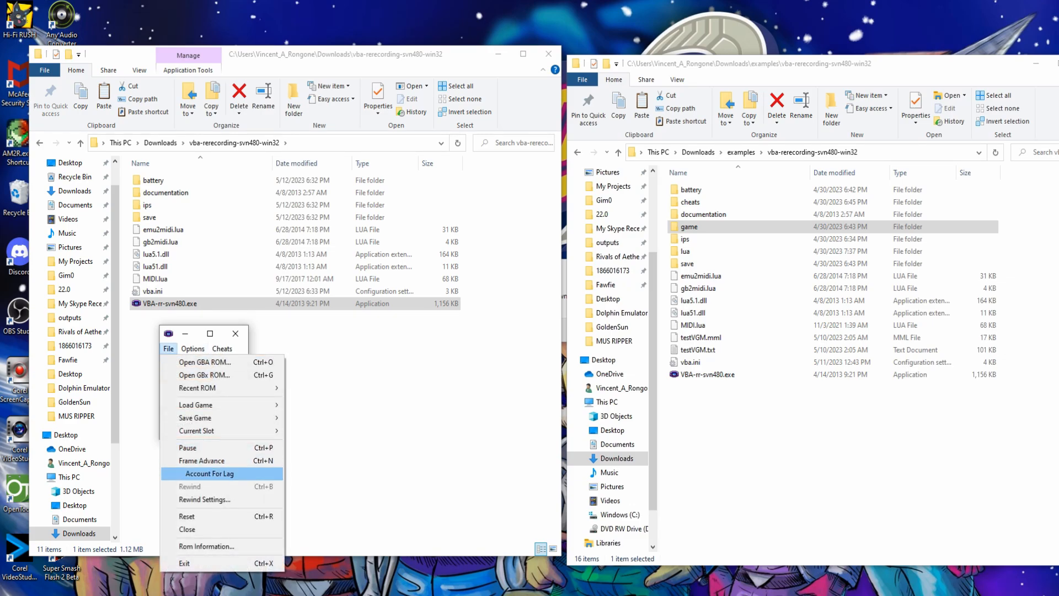
{"action": "mouse_move", "coordinate": [209, 406]}
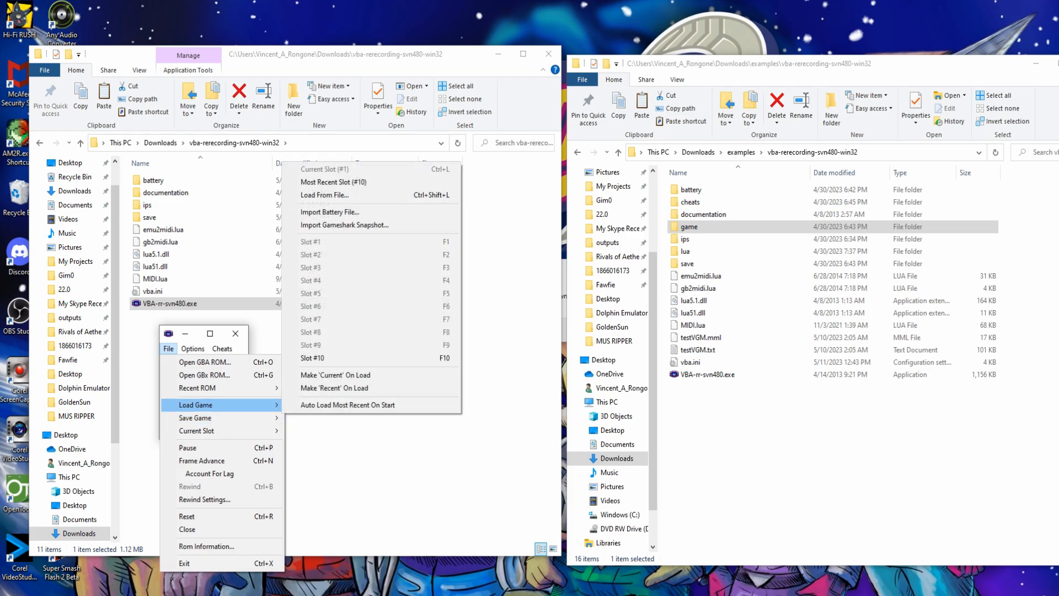
{"action": "left_click", "coordinate": [773, 425]}
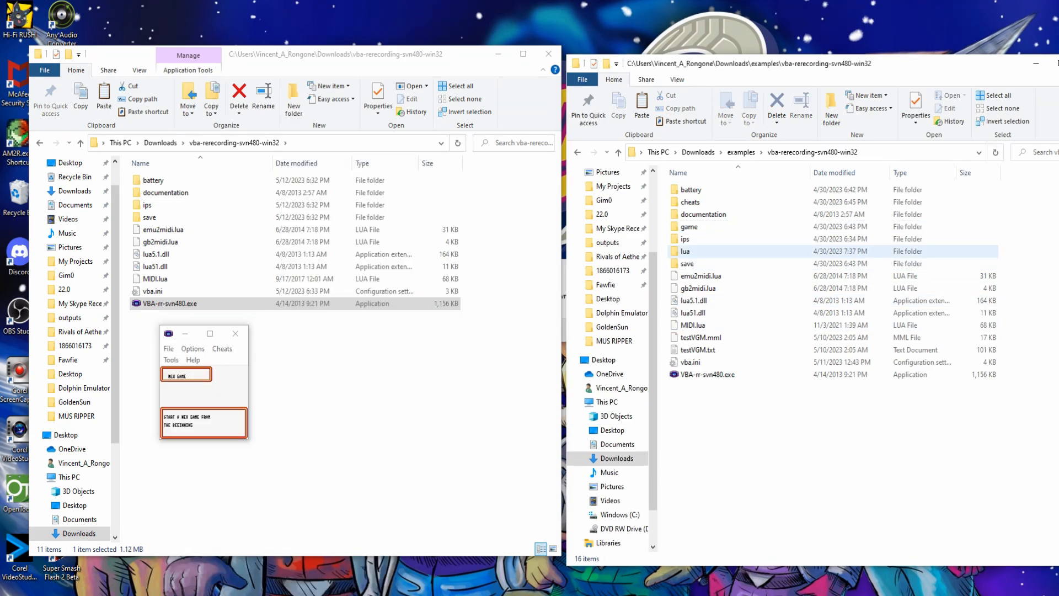
- Copy the seven example .sgm save states into the emulator's save folder
{"action": "double_click", "coordinate": [689, 264]}
{"action": "left_click_drag", "start_coordinate": [768, 296], "coordinate": [708, 187]}
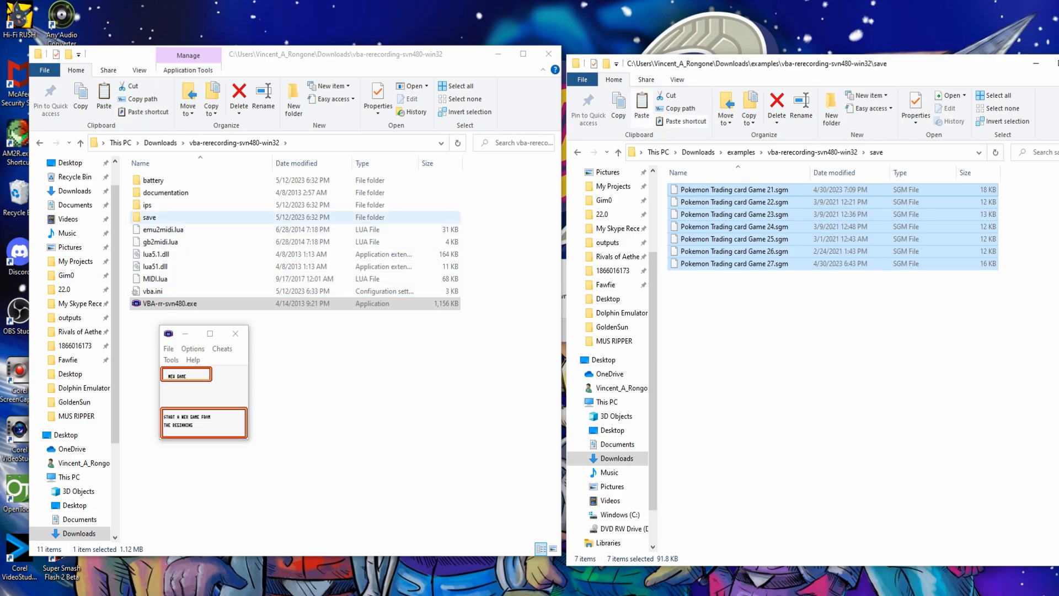
{"action": "double_click", "coordinate": [149, 217]}
{"action": "key", "text": "ctrl+v"}
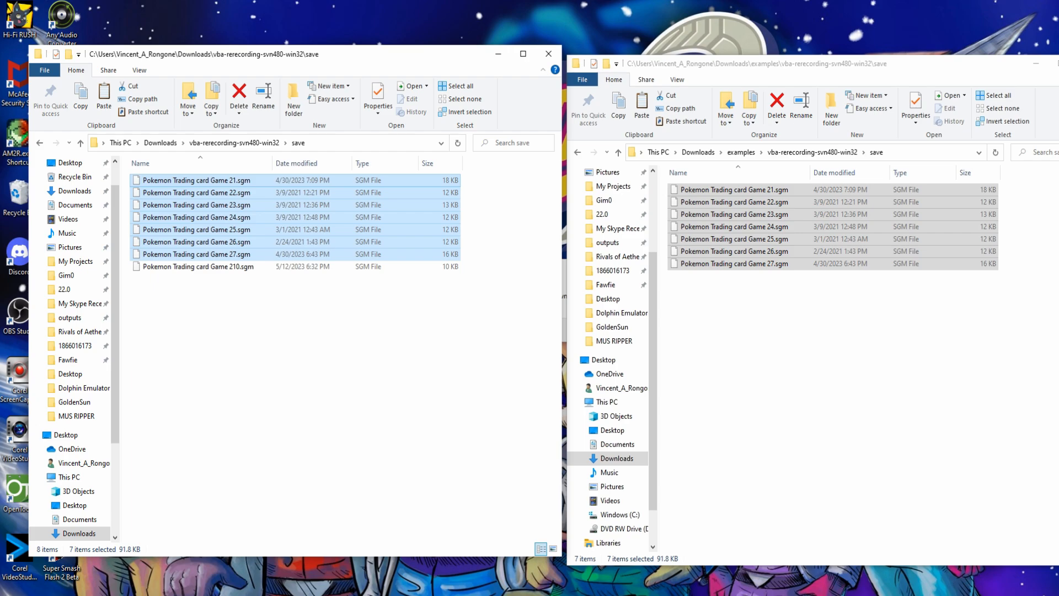
- Set the emulator's video to 3x window size
{"action": "left_click", "coordinate": [168, 349]}
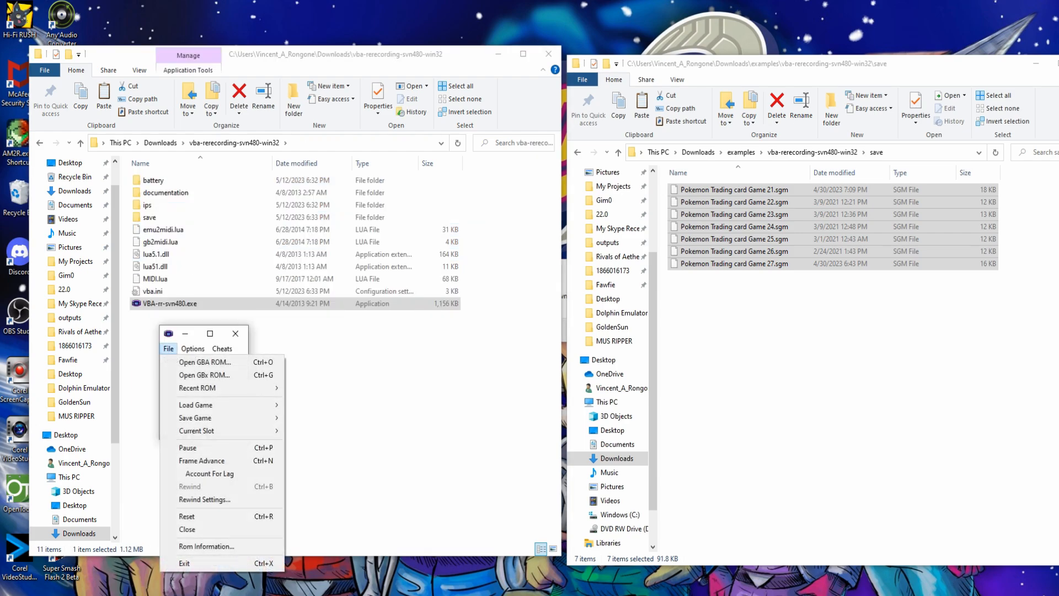
{"action": "left_click", "coordinate": [192, 349]}
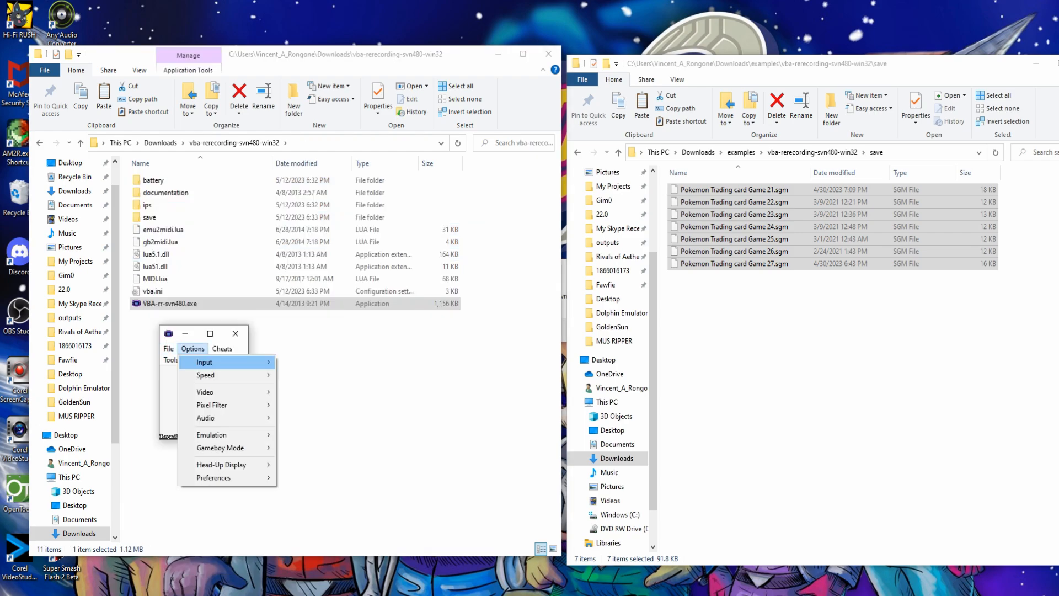
{"action": "mouse_move", "coordinate": [205, 392]}
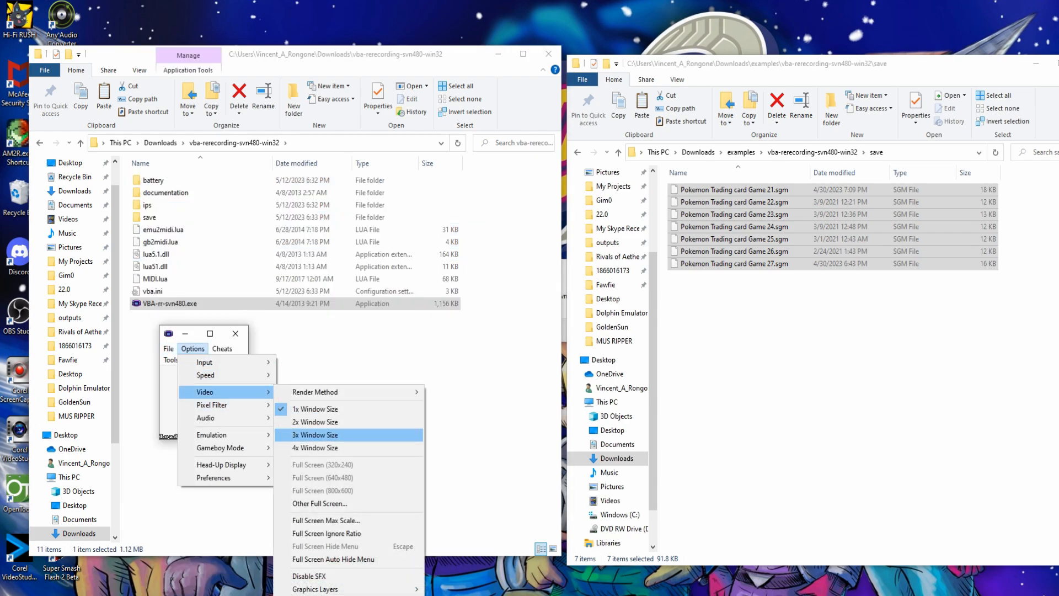
{"action": "left_click", "coordinate": [319, 435]}
- Load save-state slot #1
{"action": "left_click", "coordinate": [220, 271]}
{"action": "mouse_move", "coordinate": [248, 327]}
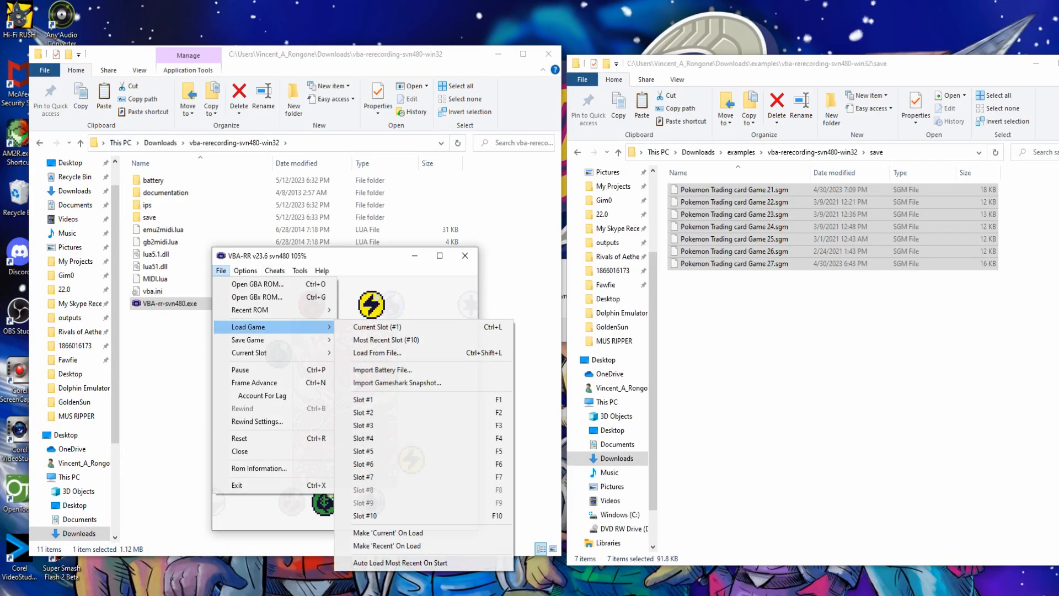
{"action": "left_click", "coordinate": [364, 400]}
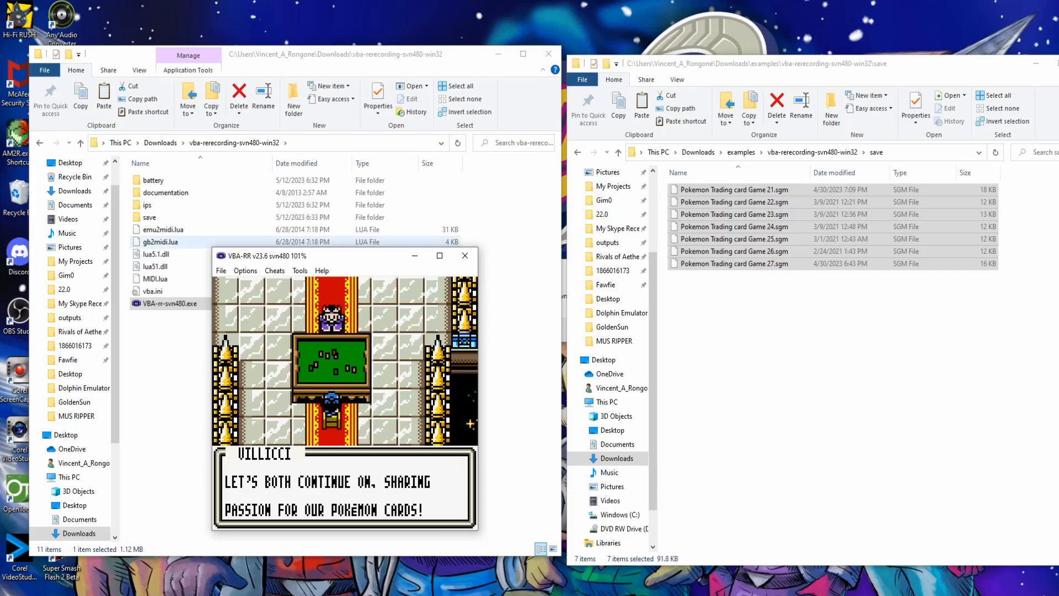
- Run gb2midi.lua in VBA-RR during the music, then stop it to write the testVGM files
{"action": "left_click", "coordinate": [165, 241]}
{"action": "left_click_drag", "start_coordinate": [221, 555], "coordinate": [221, 401]}
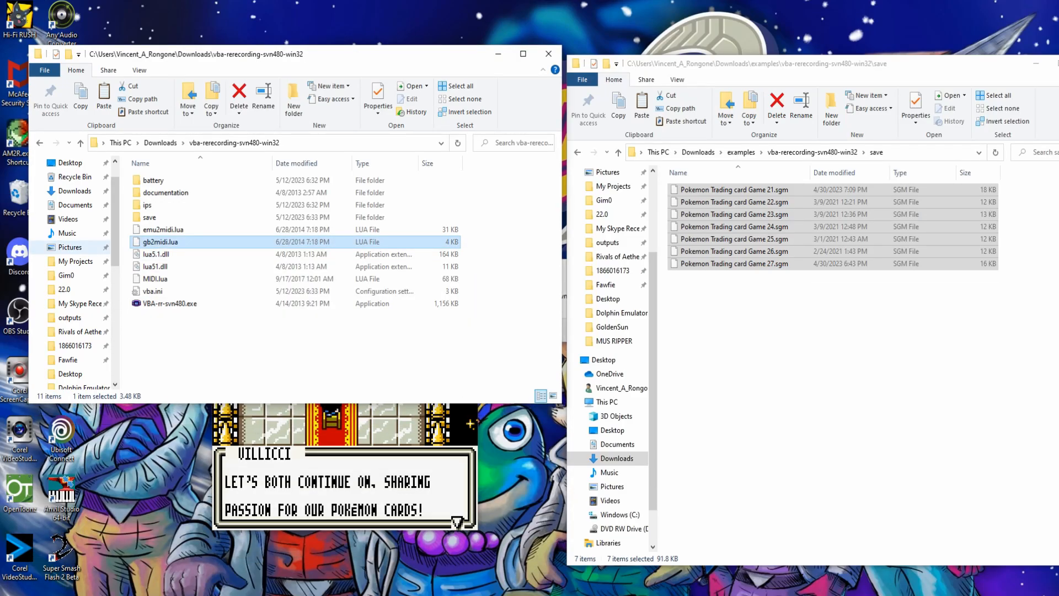
{"action": "left_click_drag", "start_coordinate": [160, 242], "coordinate": [345, 469]}
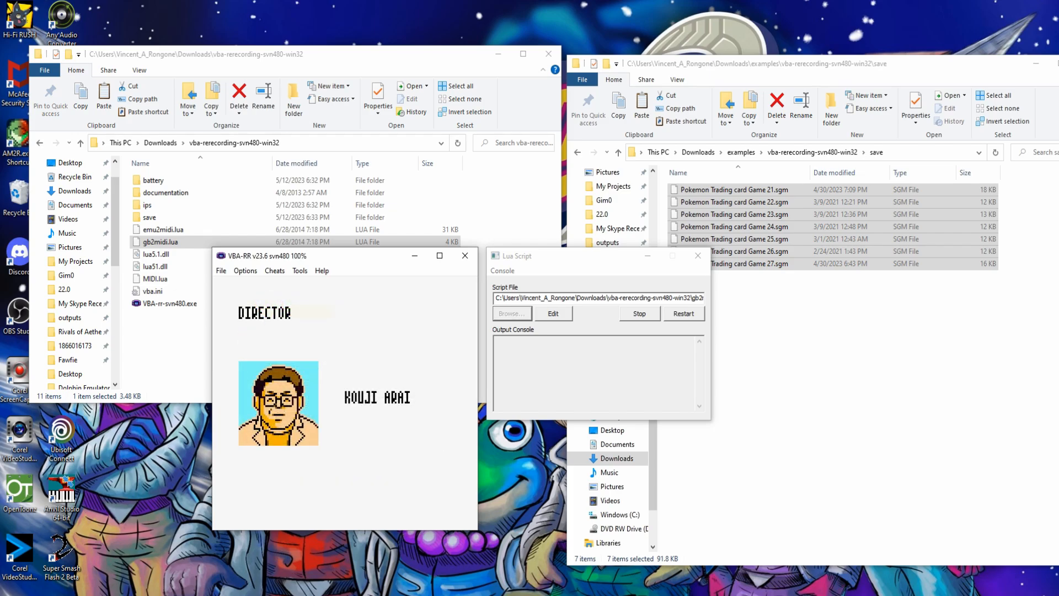
{"action": "left_click", "coordinate": [640, 314]}
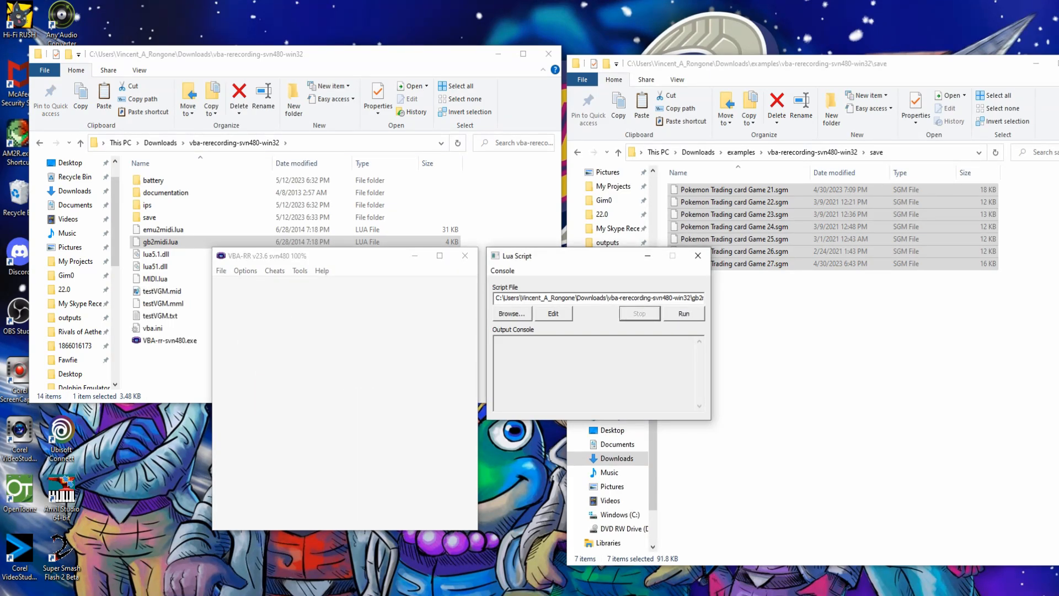
- Play testVGM.mid in Windows Media Player, pause at about 00:24, and close the player
{"action": "left_click", "coordinate": [162, 291]}
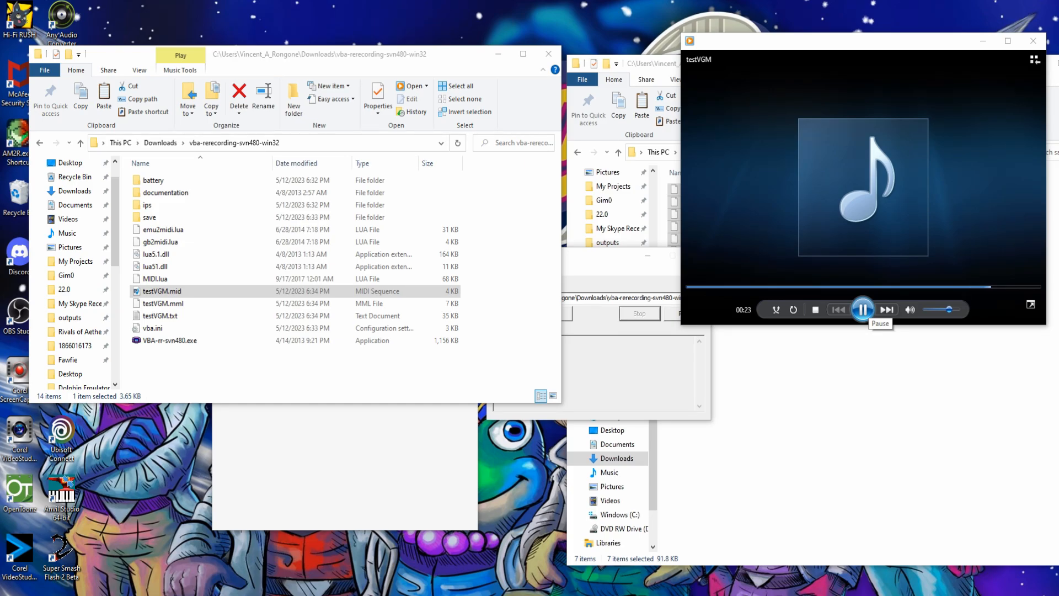
{"action": "left_click", "coordinate": [863, 309]}
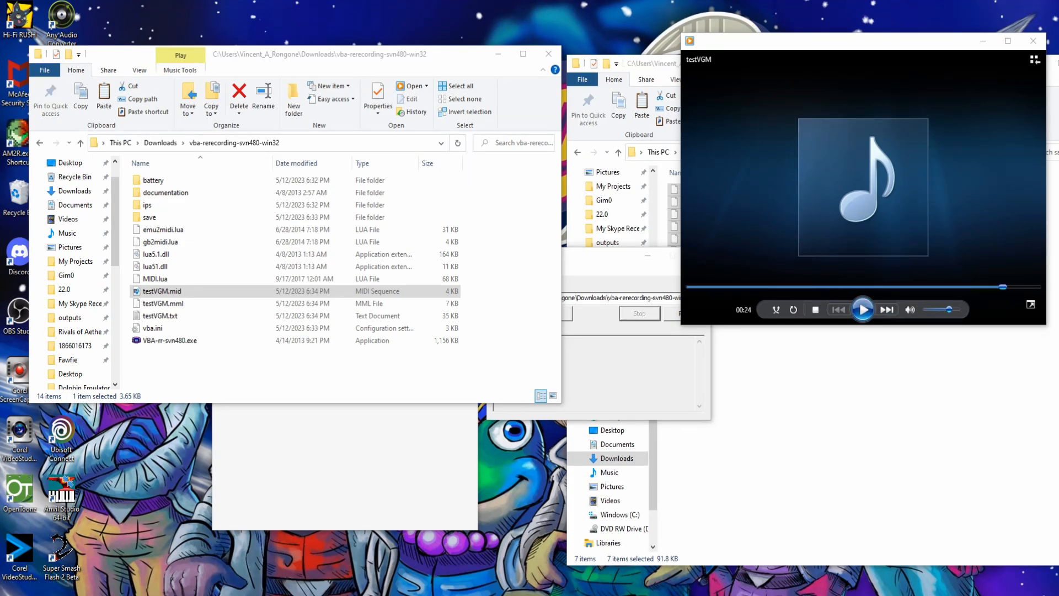
{"action": "left_click", "coordinate": [1033, 41]}
- Close the Explorer and Lua Script windows and dismiss the 'Last used file does not exist' error
{"action": "left_click", "coordinate": [548, 54]}
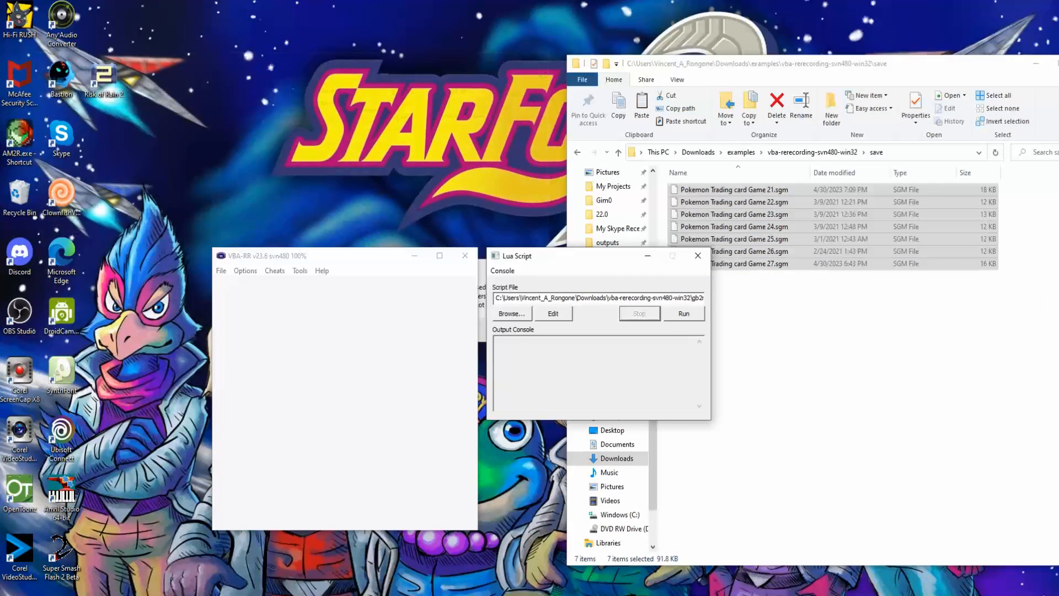
{"action": "left_click", "coordinate": [698, 256]}
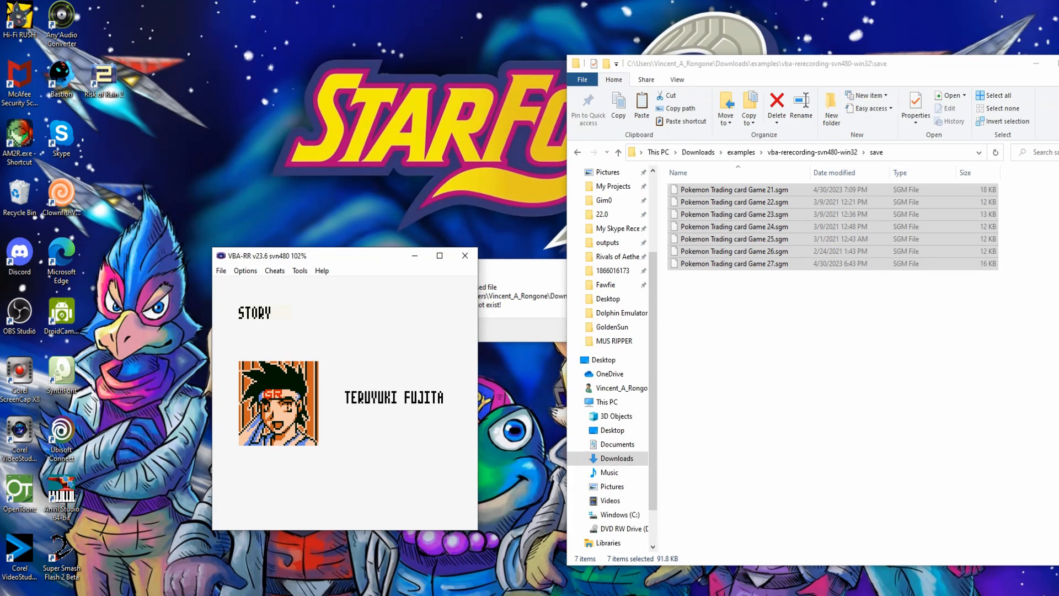
{"action": "left_click", "coordinate": [514, 281]}
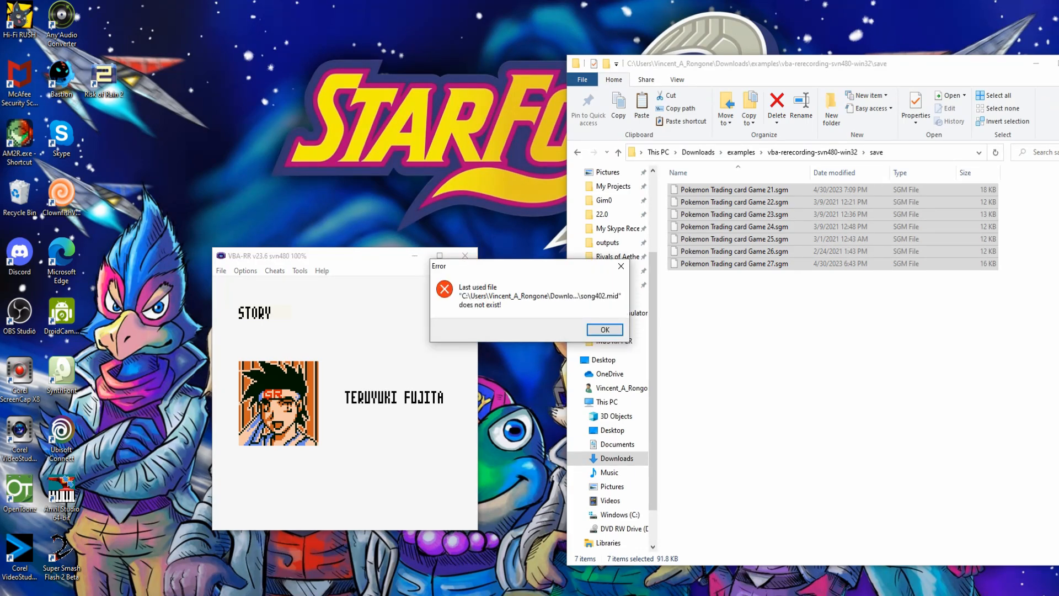
{"action": "left_click", "coordinate": [622, 266]}
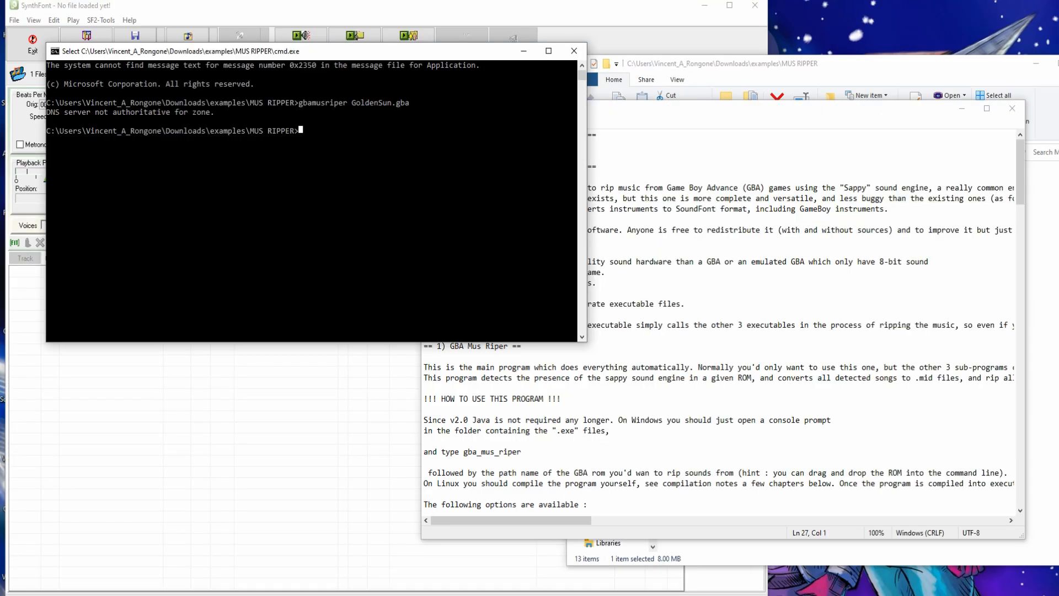
- Rip GoldenSun.gba with 'gba_mus_riper GoldenSun.gba', then load testVGM.mid into SynthFont
{"action": "type", "text": "gb"}
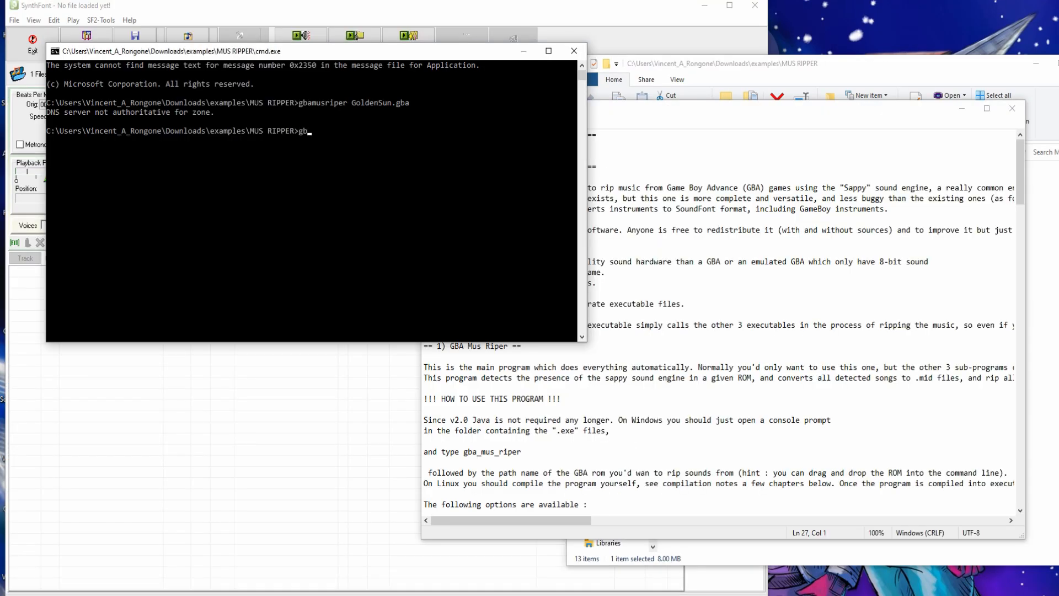
{"action": "type", "text": "a_mus_riper GoldenSun.gba"}
{"action": "key", "text": "Return"}
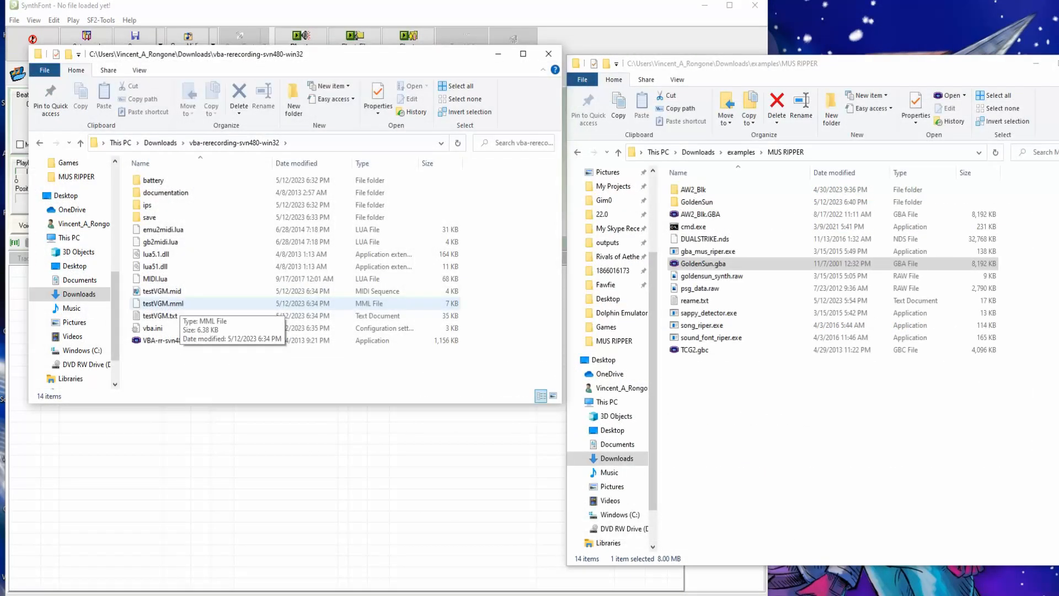
{"action": "left_click", "coordinate": [176, 292]}
{"action": "left_click_drag", "start_coordinate": [175, 292], "coordinate": [107, 441]}
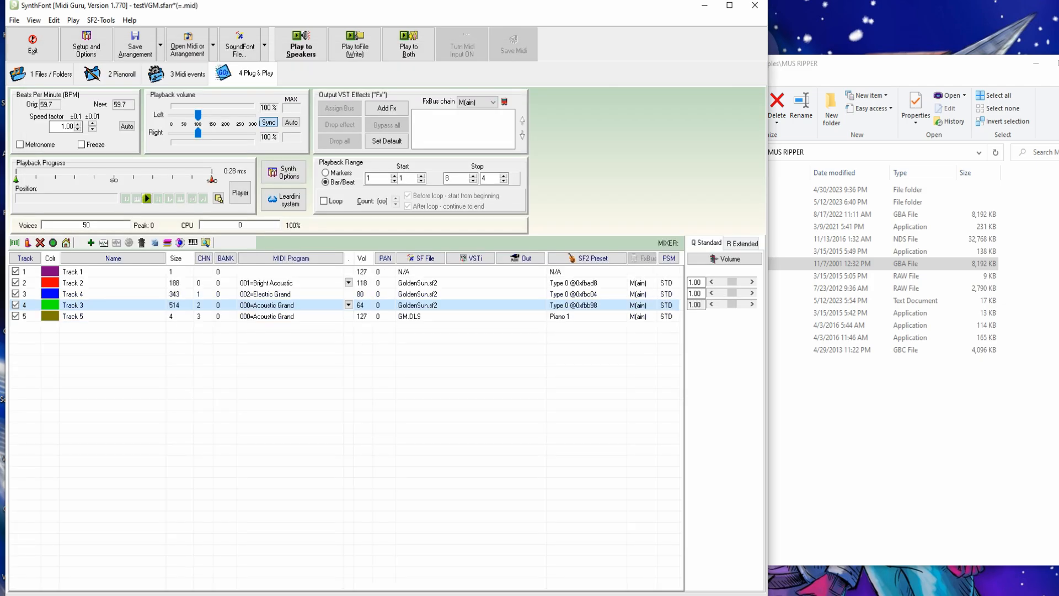
- Assign GoldenSun.sf2 from MUS RIPPER\GoldenSun as the soundfont for Track 5's channel
{"action": "right_click", "coordinate": [410, 316]}
{"action": "left_click", "coordinate": [469, 334]}
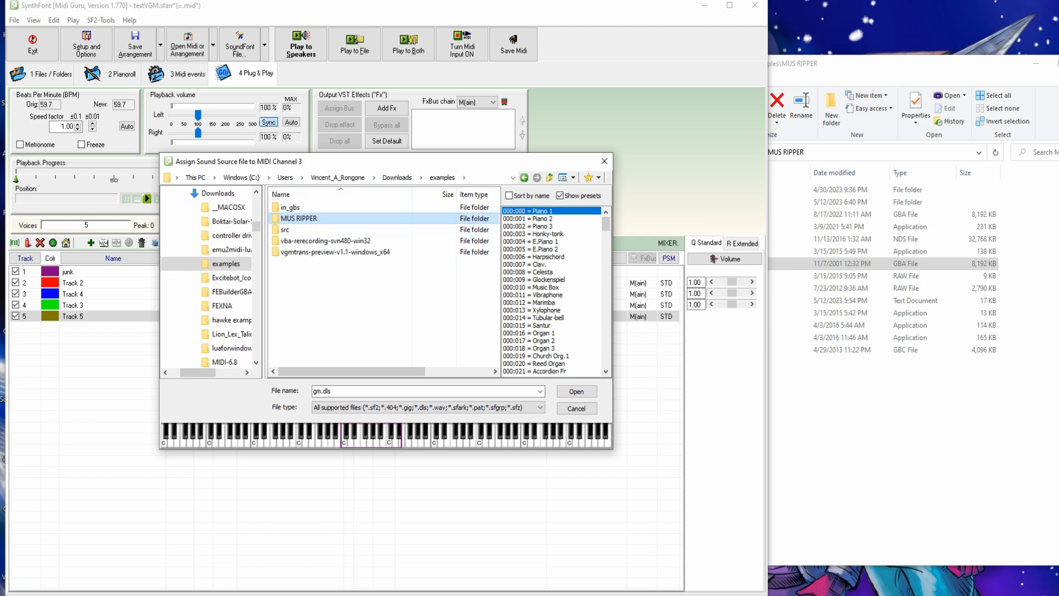
{"action": "double_click", "coordinate": [298, 219]}
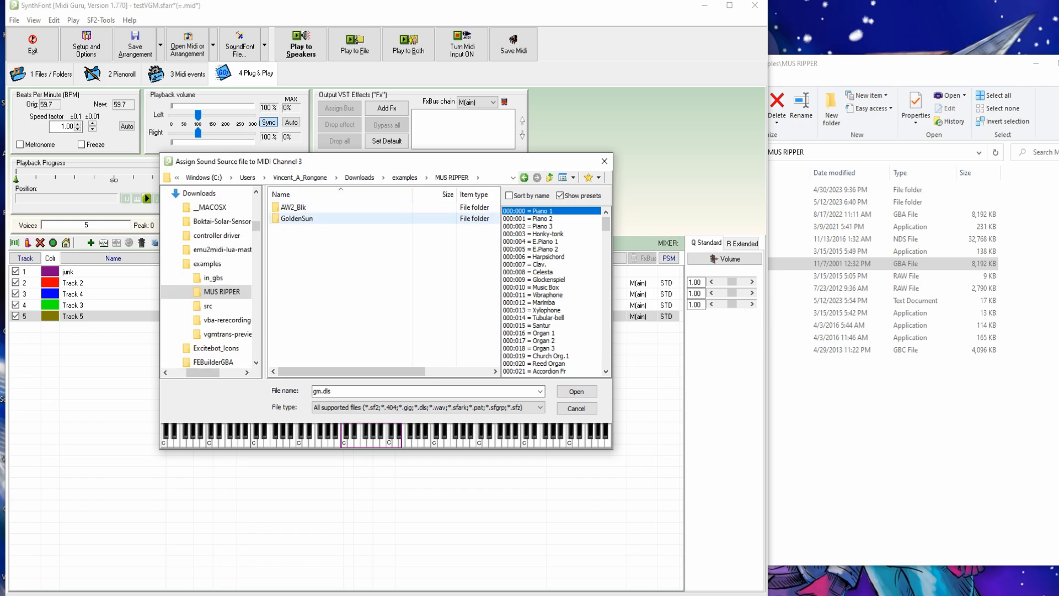
{"action": "double_click", "coordinate": [298, 219]}
{"action": "double_click", "coordinate": [302, 207]}
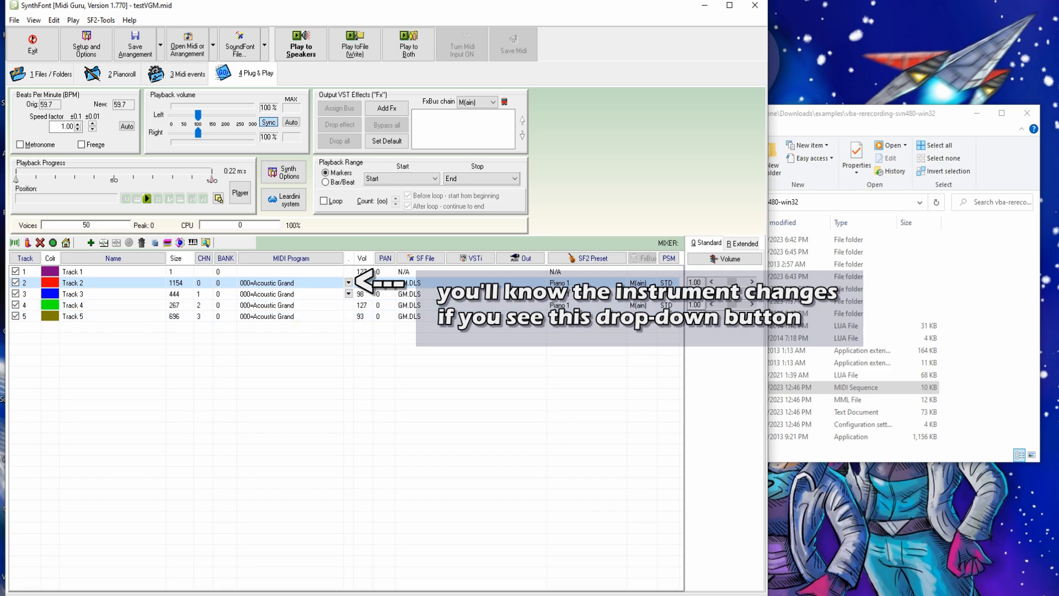
- Review the program changes in the MIDI Program lists for Tracks 2 and 3, then view Track 2's MIDI events
{"action": "left_click", "coordinate": [349, 283]}
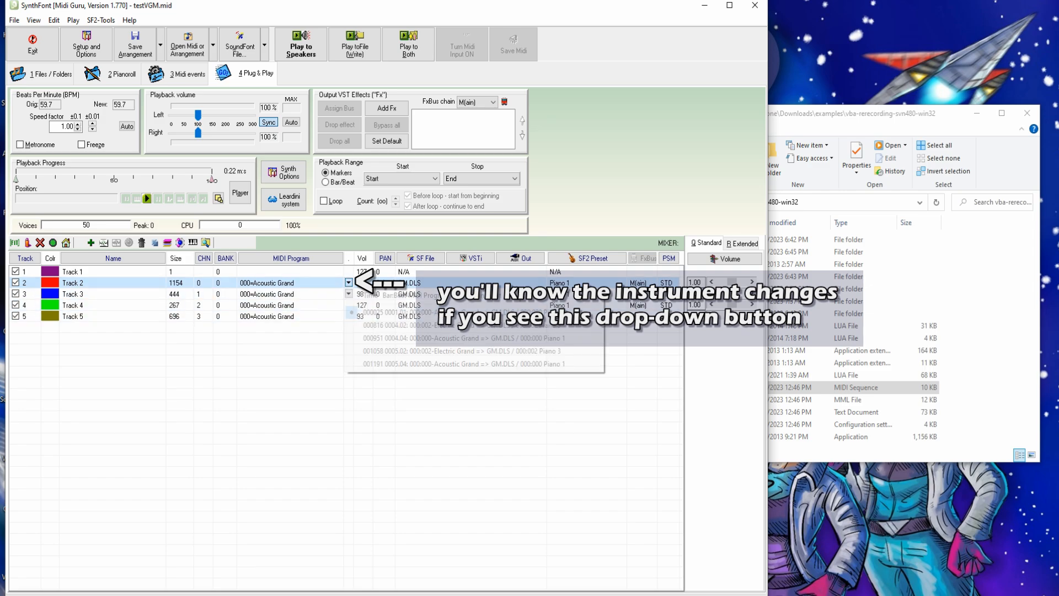
{"action": "key", "text": "Down"}
{"action": "key", "text": "Down"}
{"action": "key", "text": "Down"}
{"action": "key", "text": "Down"}
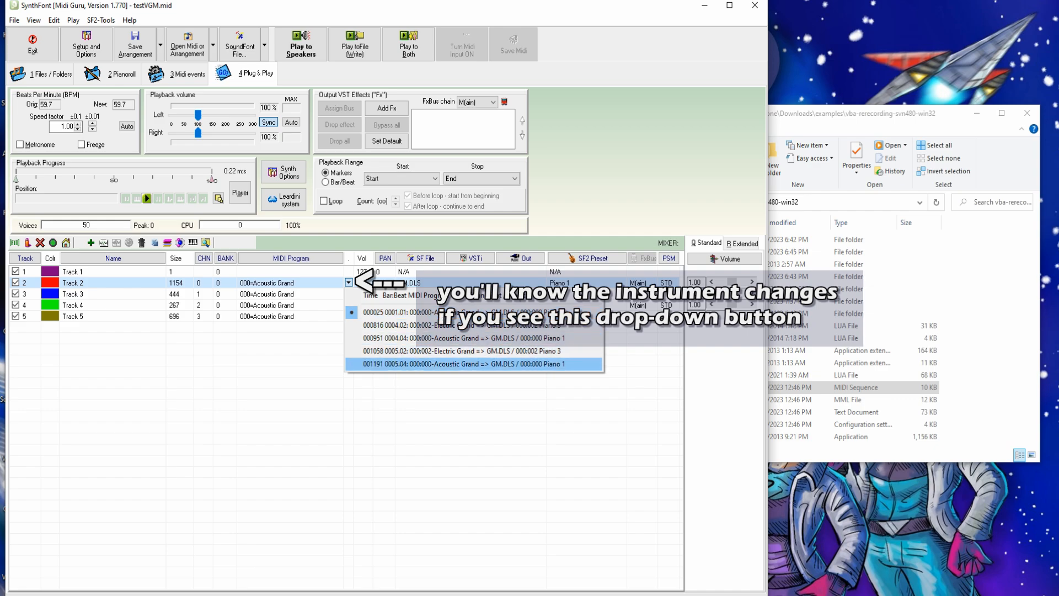
{"action": "left_click", "coordinate": [348, 293]}
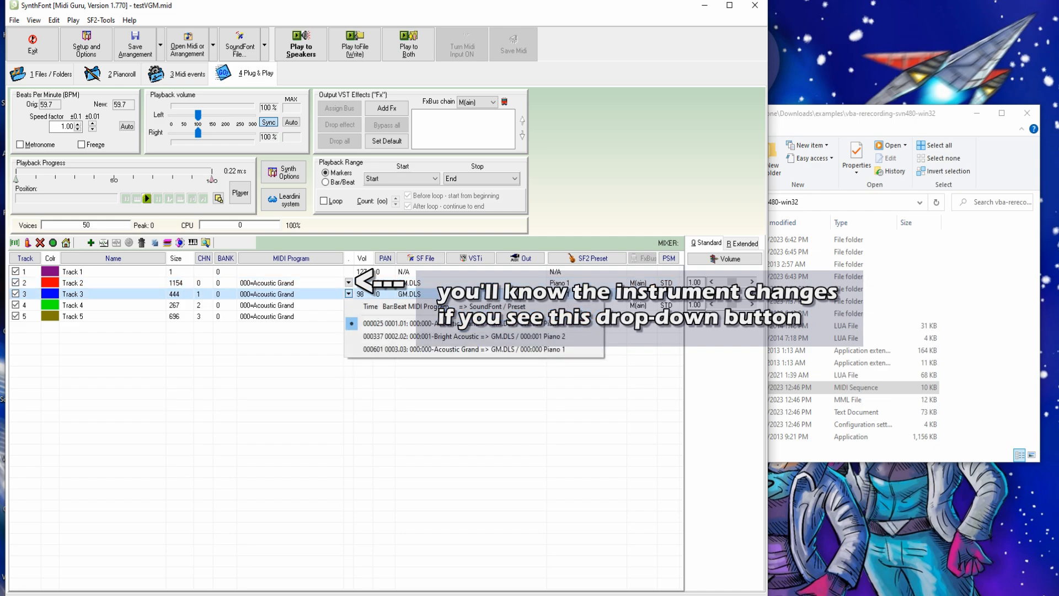
{"action": "left_click", "coordinate": [464, 336]}
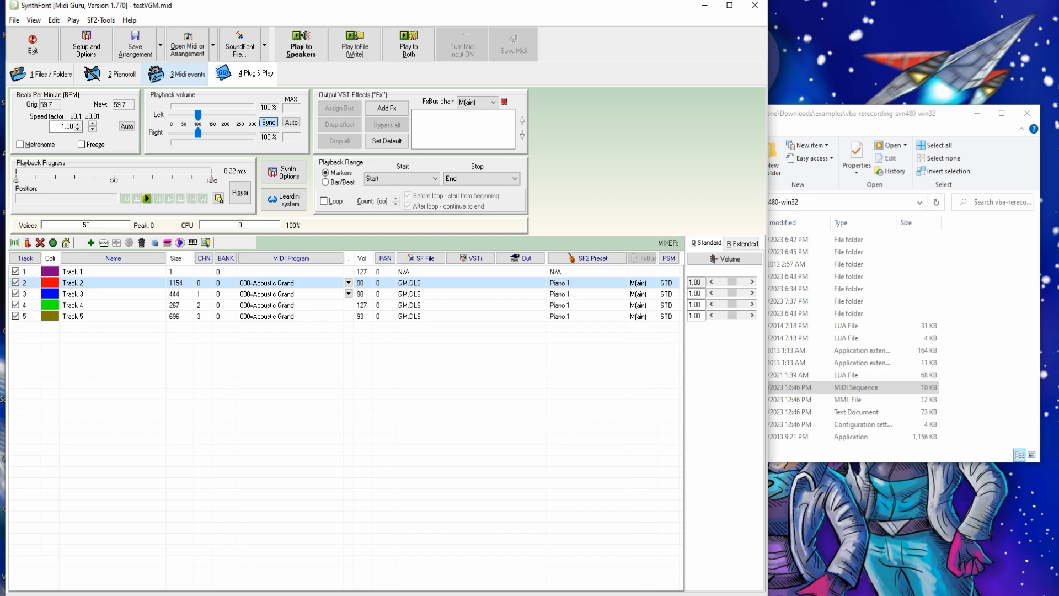
{"action": "left_click", "coordinate": [188, 74]}
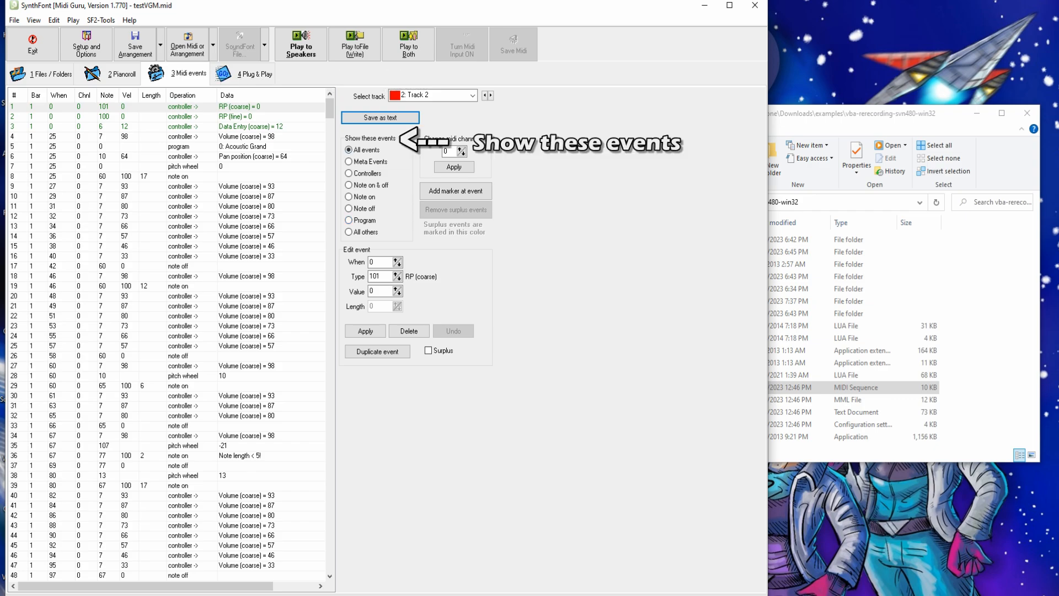
- Filter to Program events and delete Track 2's four extra program changes, including Electric Grand at 816 and 1058
{"action": "left_click", "coordinate": [349, 220]}
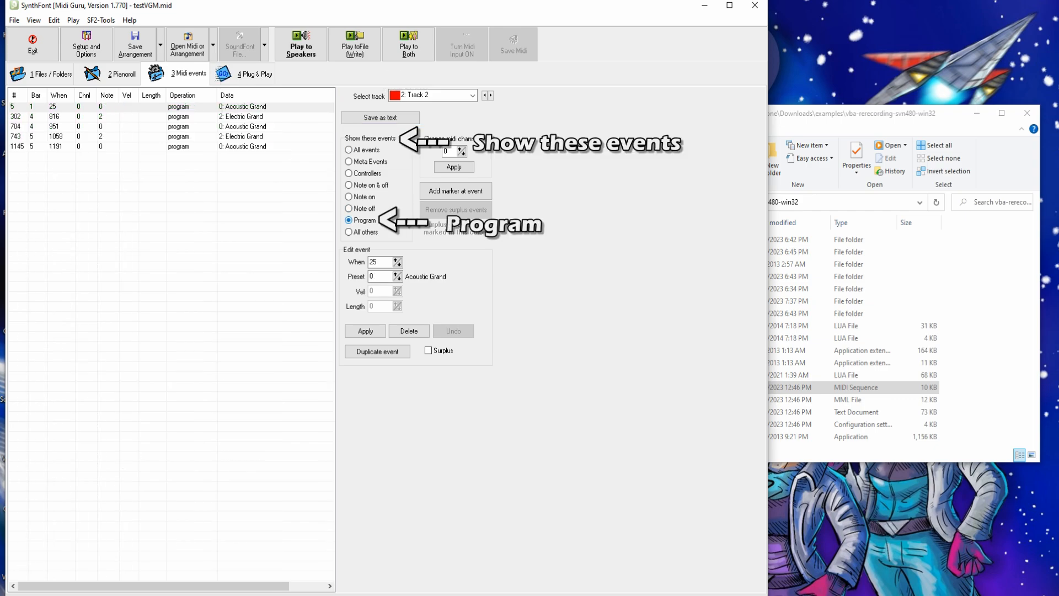
{"action": "left_click", "coordinate": [241, 117]}
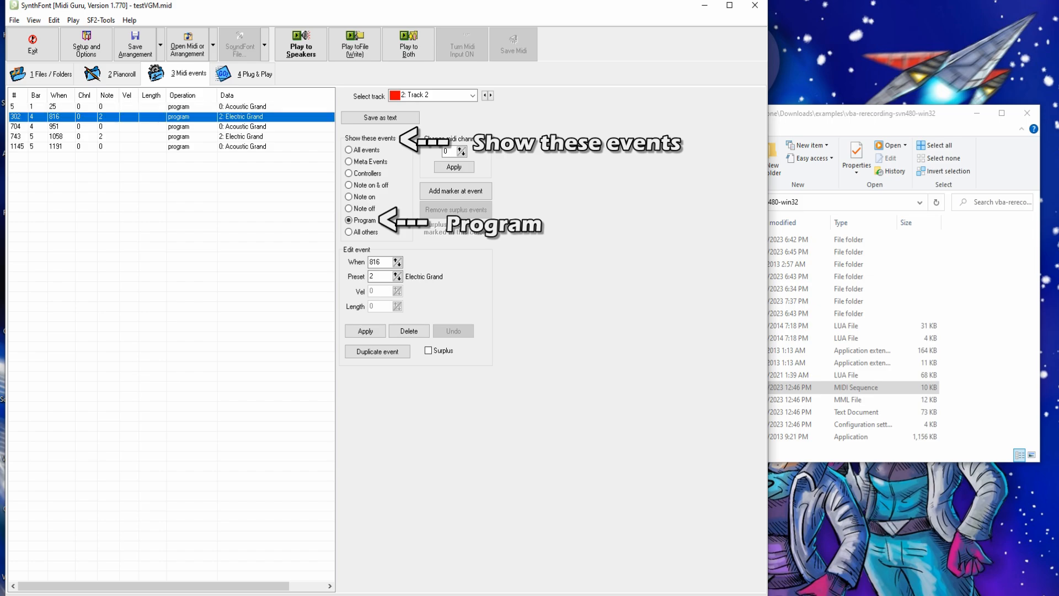
{"action": "left_click", "coordinate": [409, 331]}
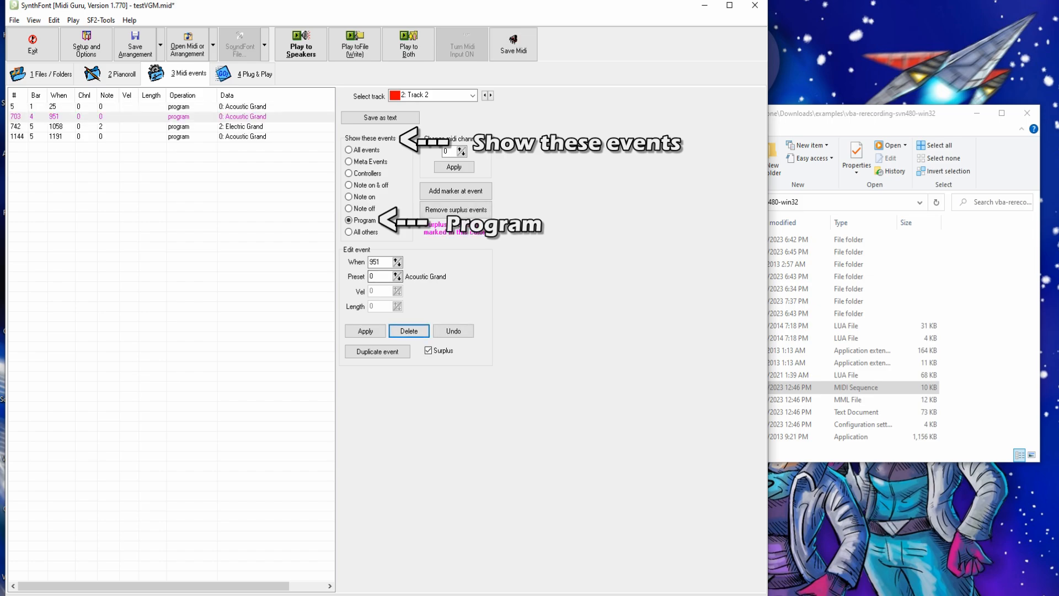
{"action": "left_click", "coordinate": [409, 331]}
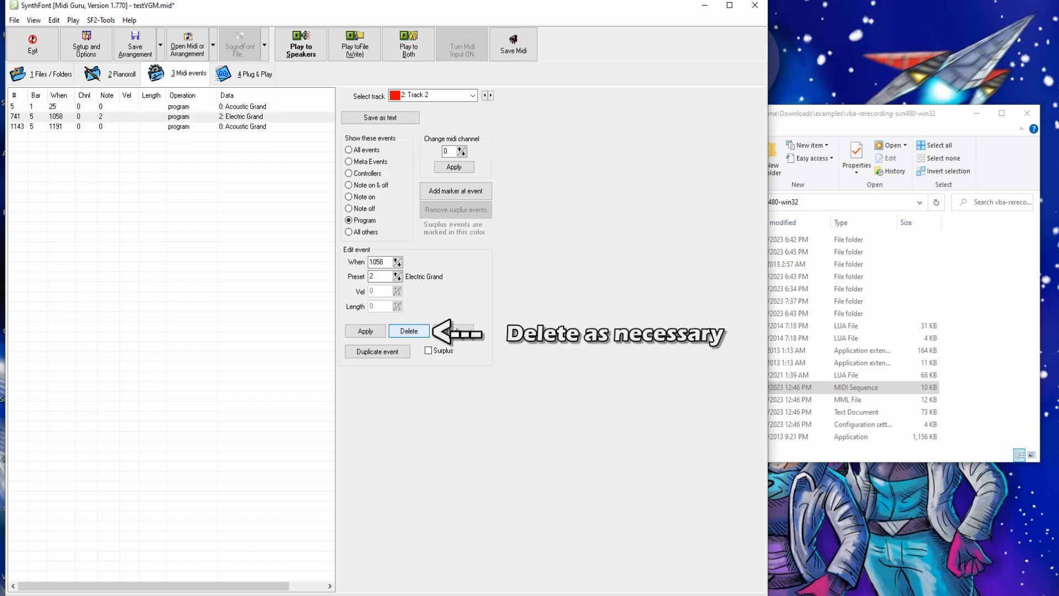
{"action": "left_click", "coordinate": [409, 331]}
{"action": "left_click", "coordinate": [408, 331]}
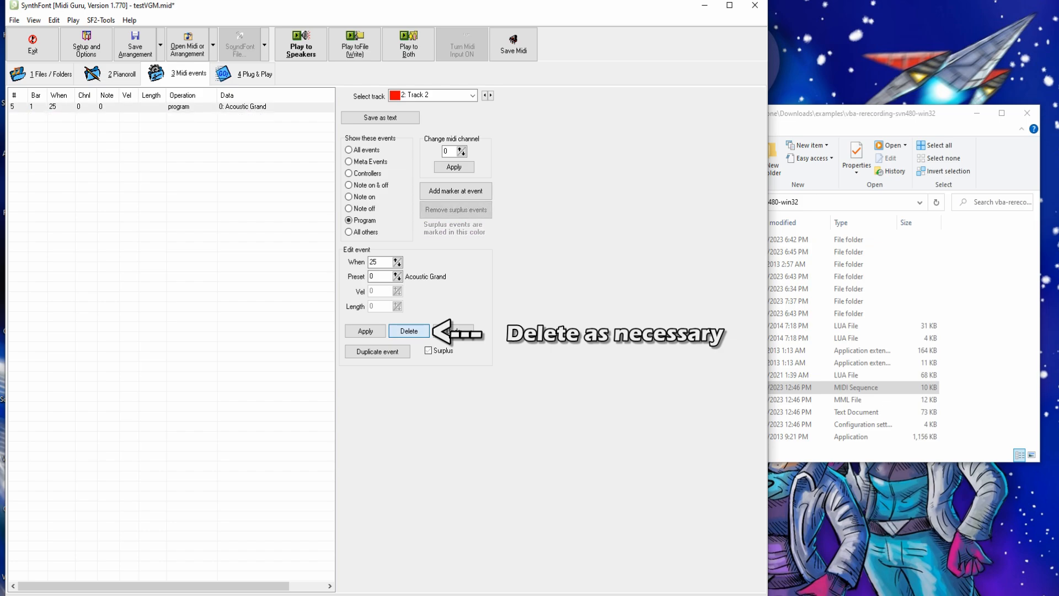
- Switch to Track 3 and delete its Bright Acoustic program change and the surplus one at 601
{"action": "left_click", "coordinate": [473, 96]}
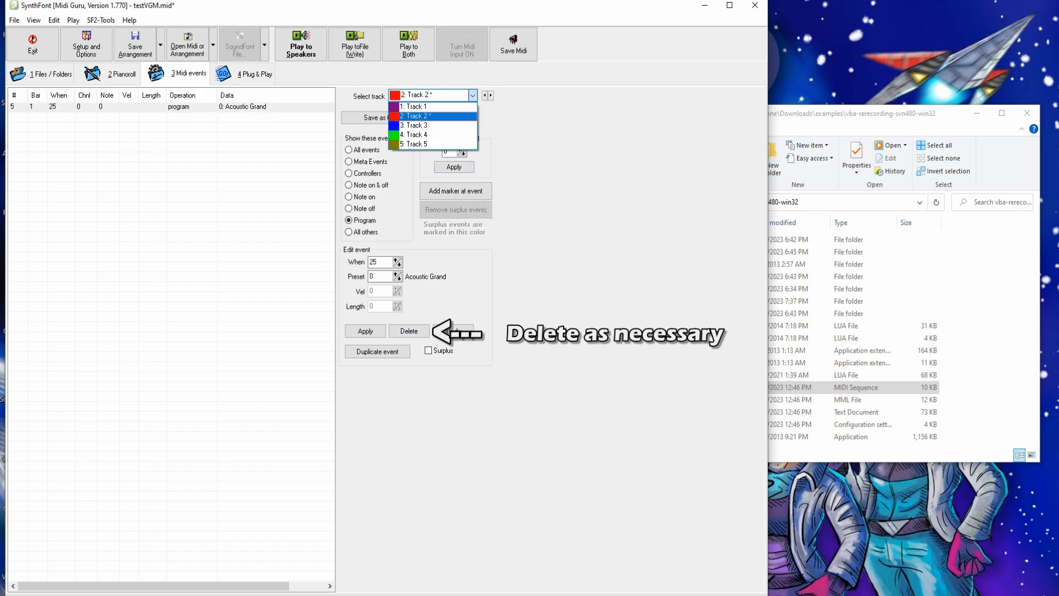
{"action": "left_click", "coordinate": [433, 126]}
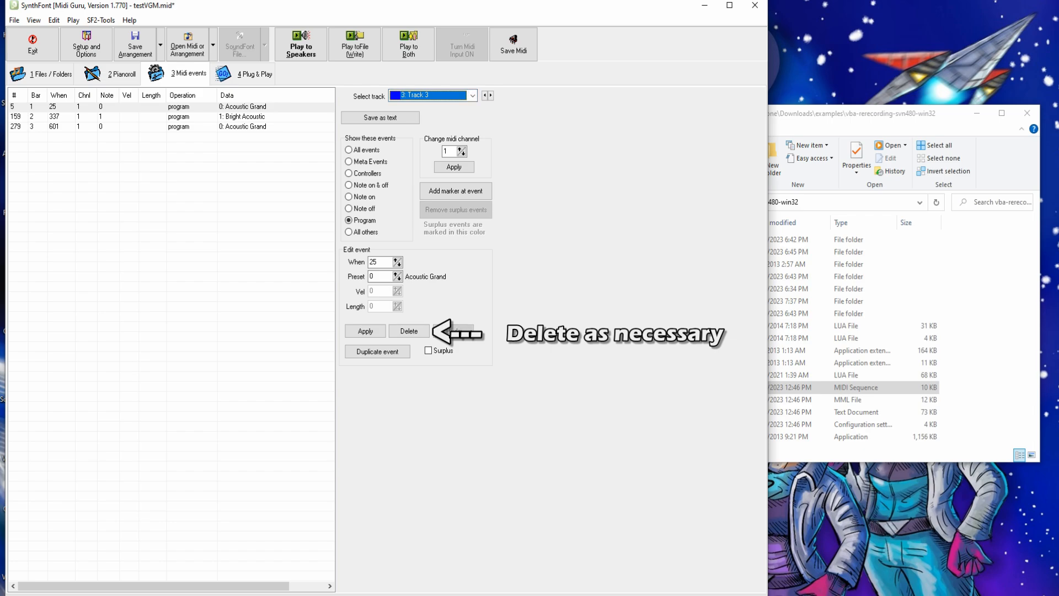
{"action": "left_click", "coordinate": [242, 117]}
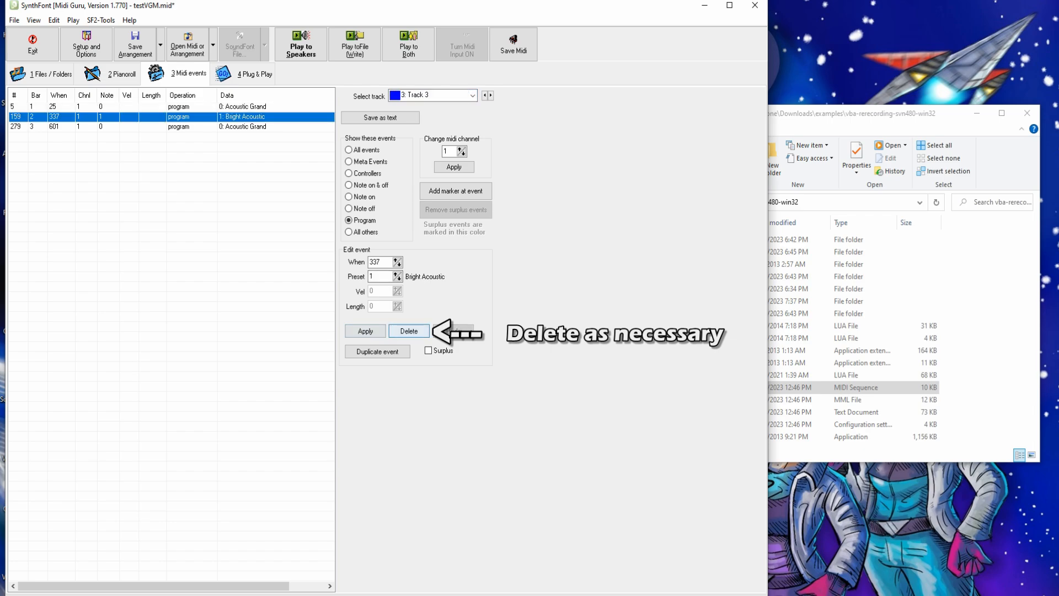
{"action": "left_click", "coordinate": [409, 331]}
{"action": "left_click", "coordinate": [408, 331]}
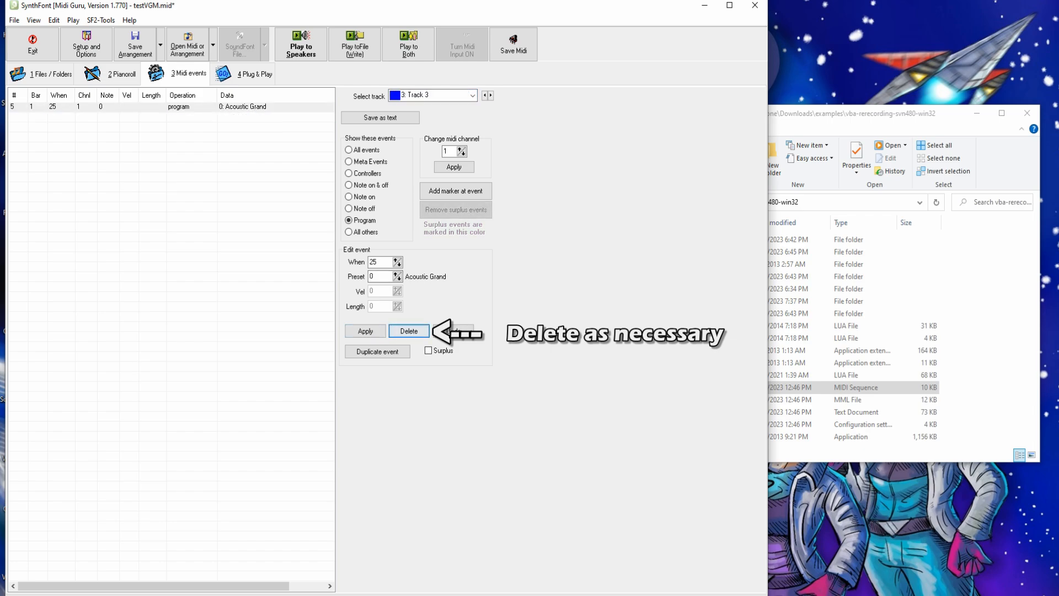
{"action": "left_click", "coordinate": [473, 95]}
{"action": "key", "text": "Escape"}
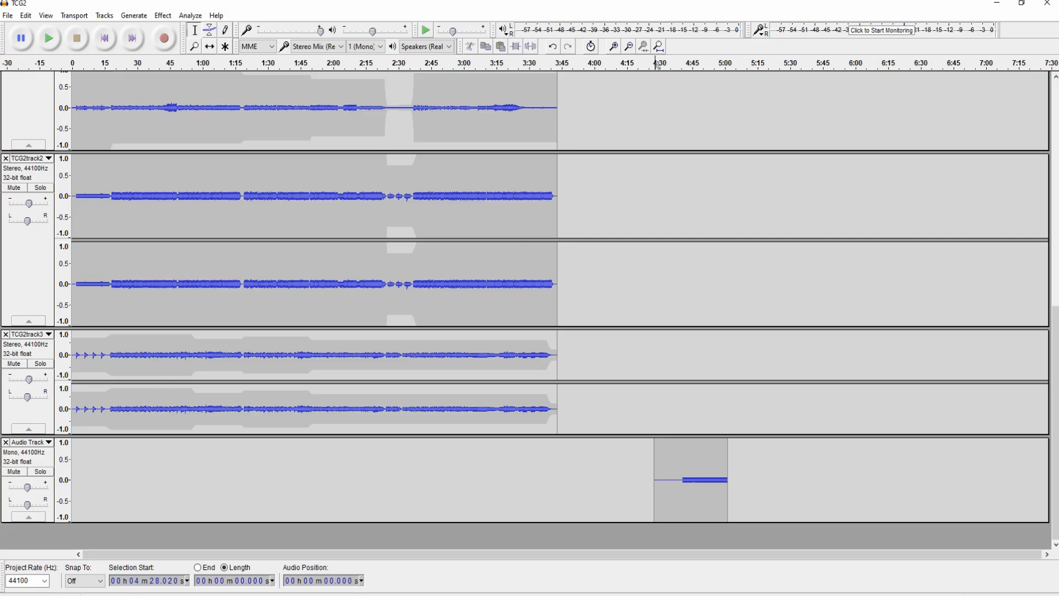
{"action": "scroll", "coordinate": [530, 309], "scroll_direction": "up", "scroll_amount": 13}
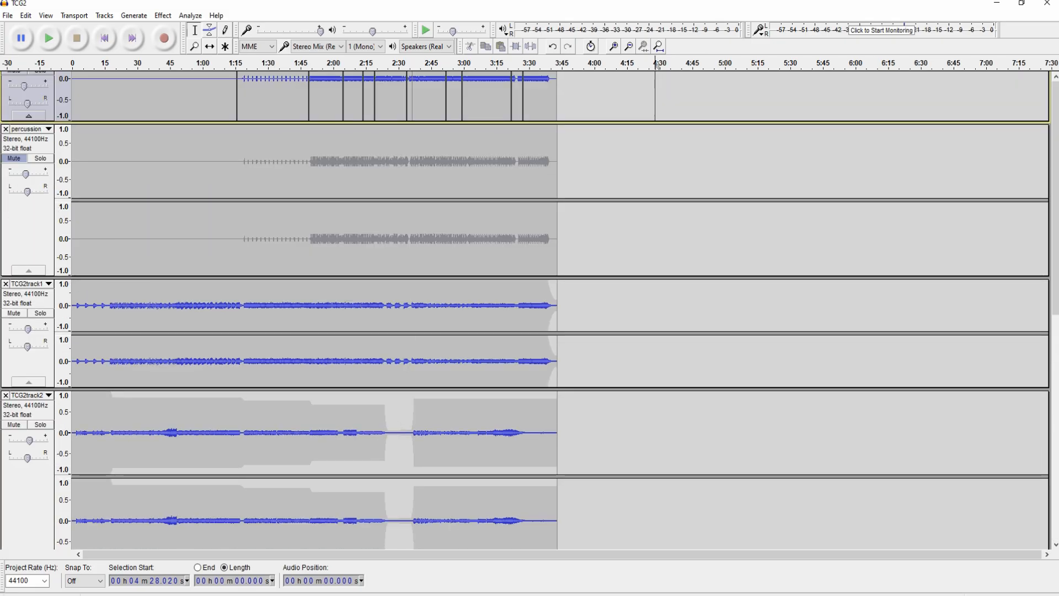
- Lower the recording volume, set playback volume to 0.10, and place the start point at 2:04
{"action": "left_click", "coordinate": [359, 117]}
{"action": "left_click_drag", "start_coordinate": [458, 117], "coordinate": [269, 117]}
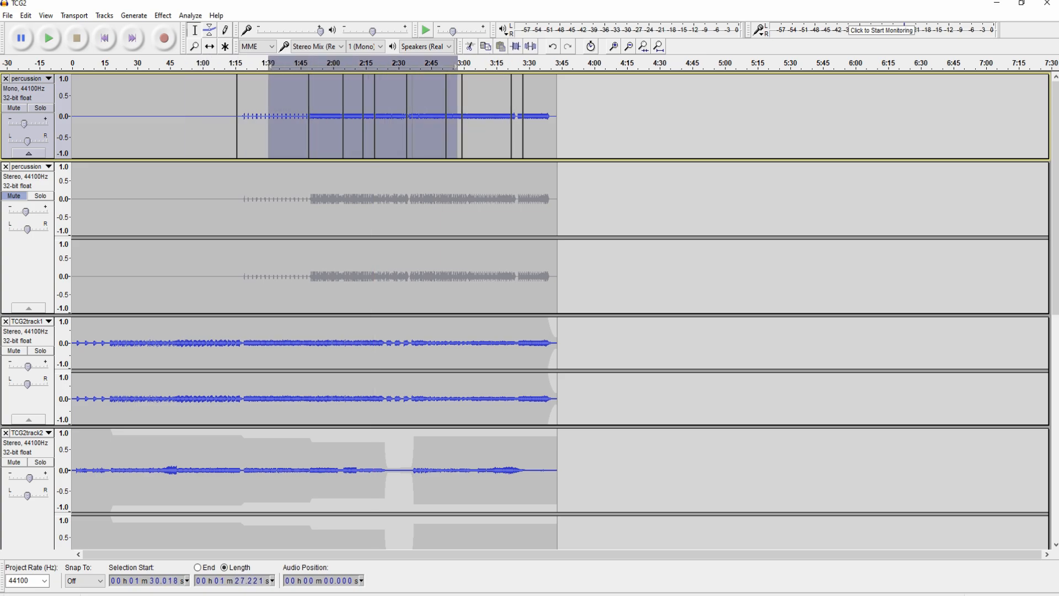
{"action": "left_click_drag", "start_coordinate": [321, 30], "coordinate": [264, 30]}
{"action": "left_click", "coordinate": [343, 221]}
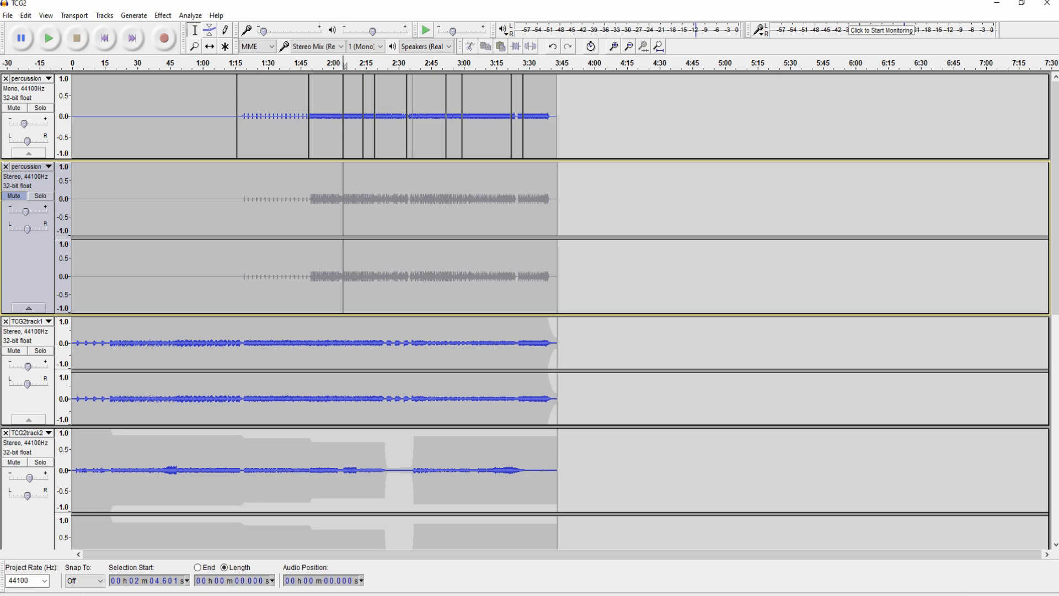
{"action": "left_click_drag", "start_coordinate": [373, 31], "coordinate": [348, 31]}
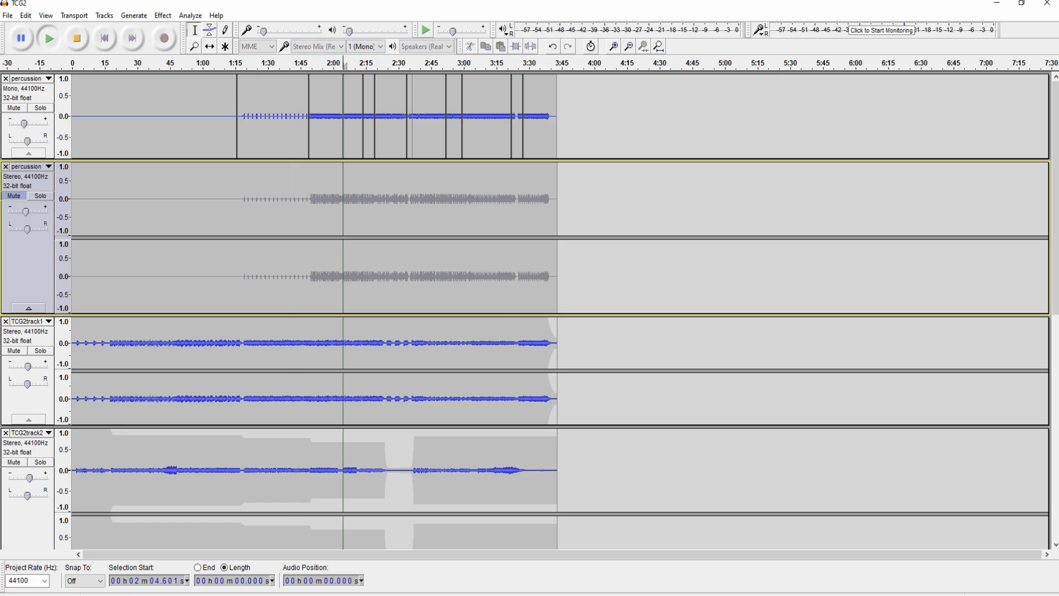
- Play the mix from 2:04, then replay it from 2:26
{"action": "key", "text": "space"}
{"action": "scroll", "coordinate": [552, 309], "scroll_direction": "down", "scroll_amount": 3}
{"action": "scroll", "coordinate": [552, 309], "scroll_direction": "down", "scroll_amount": 8}
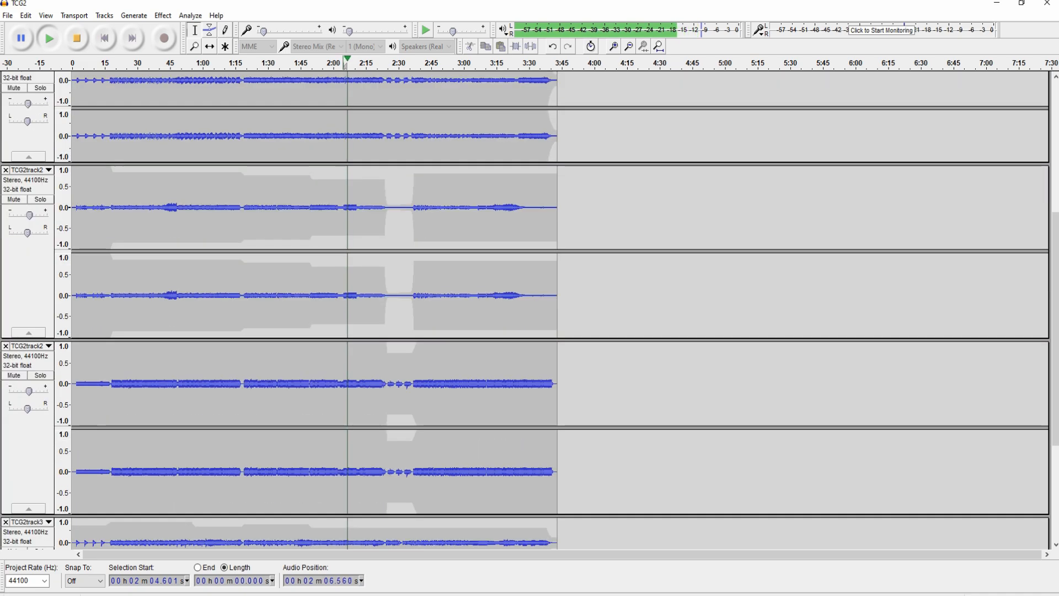
{"action": "scroll", "coordinate": [552, 309], "scroll_direction": "up", "scroll_amount": 9}
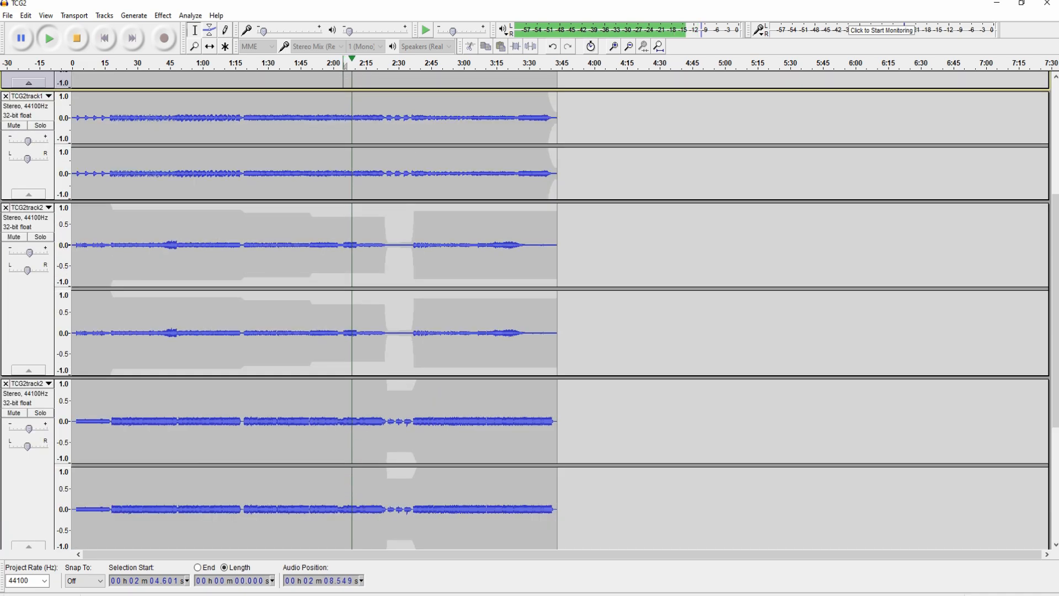
{"action": "left_click", "coordinate": [390, 121]}
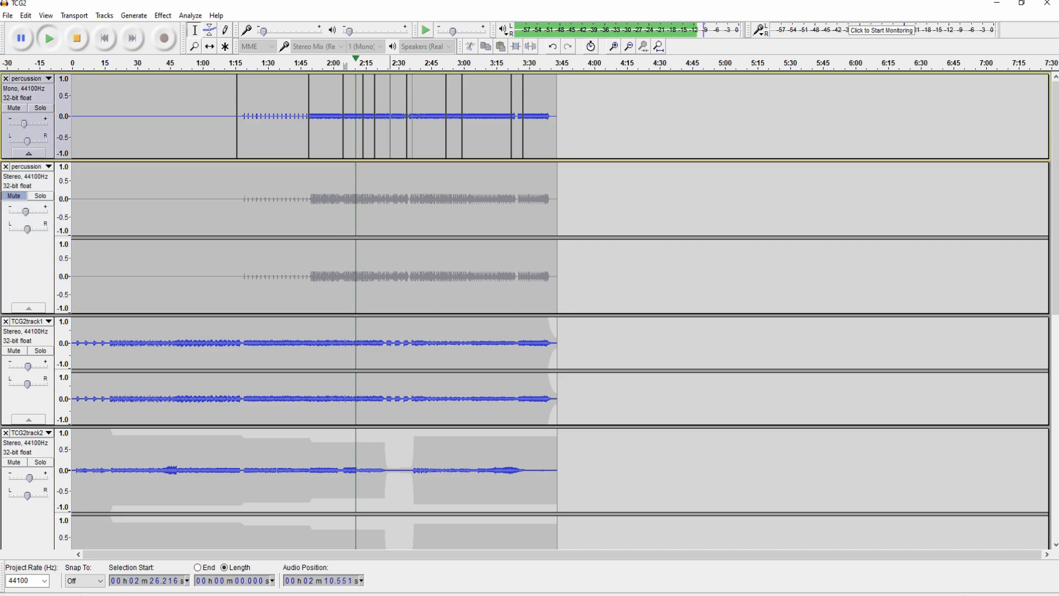
{"action": "key", "text": "space"}
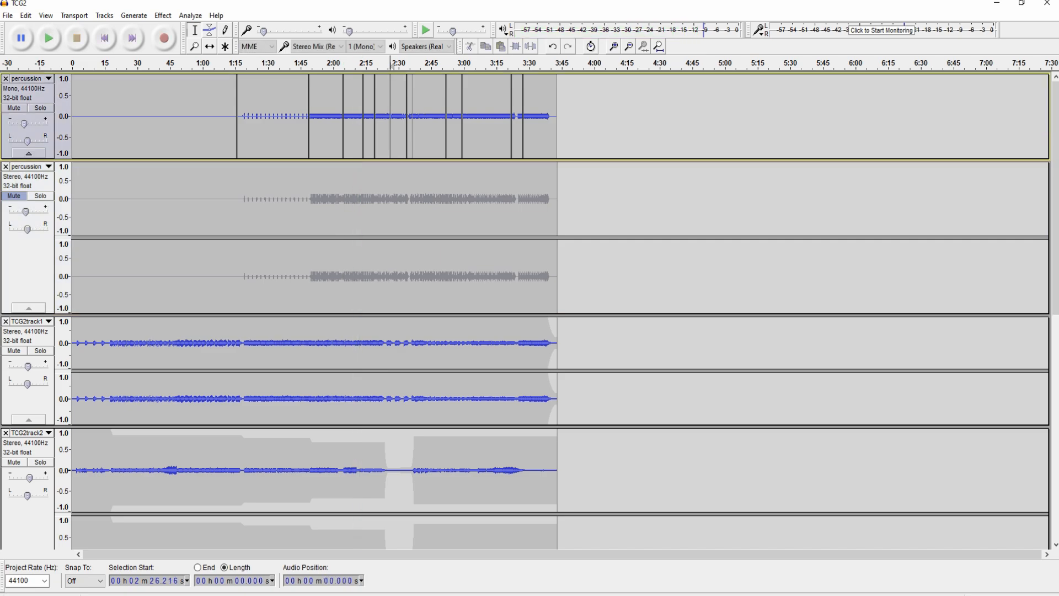
{"action": "key", "text": "space"}
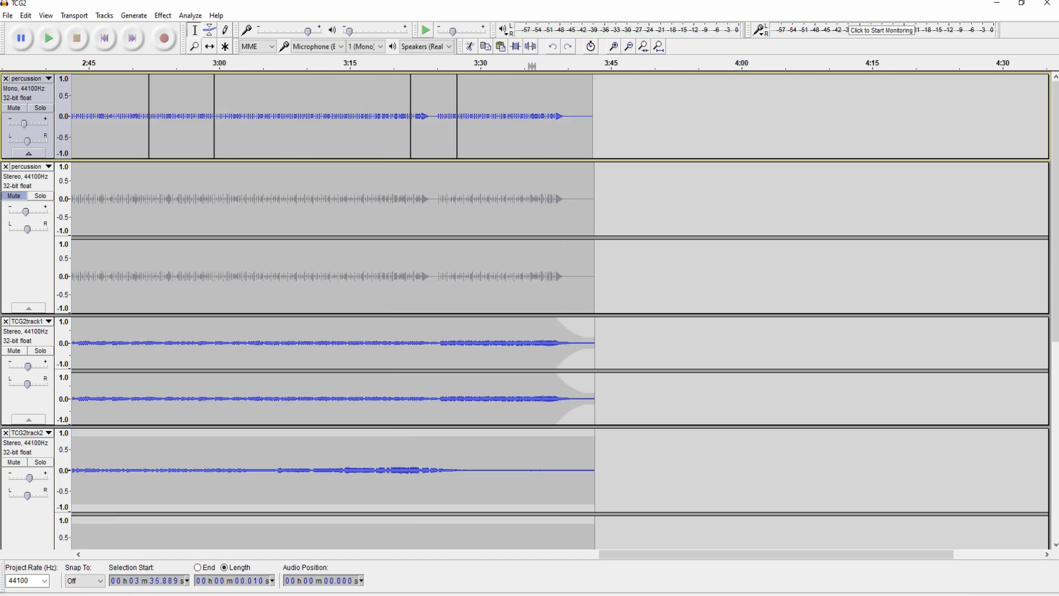
- Make the top percussion track much taller and zoom in and out around 3:13
{"action": "left_click_drag", "start_coordinate": [353, 160], "coordinate": [353, 361]}
{"action": "left_click", "coordinate": [336, 265]}
{"action": "key", "text": "ctrl+1"}
{"action": "key", "text": "ctrl+1"}
{"action": "key", "text": "ctrl+1"}
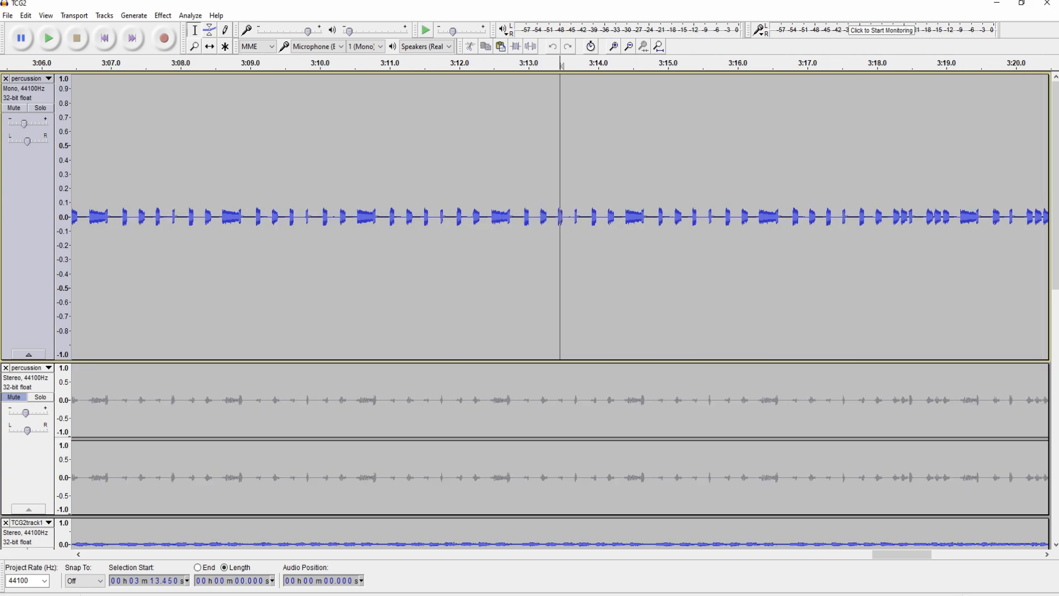
{"action": "left_click", "coordinate": [529, 265]}
{"action": "key", "text": "ctrl+3"}
{"action": "key", "text": "ctrl+3"}
{"action": "key", "text": "ctrl+3"}
{"action": "key", "text": "ctrl+3"}
{"action": "key", "text": "ctrl+3"}
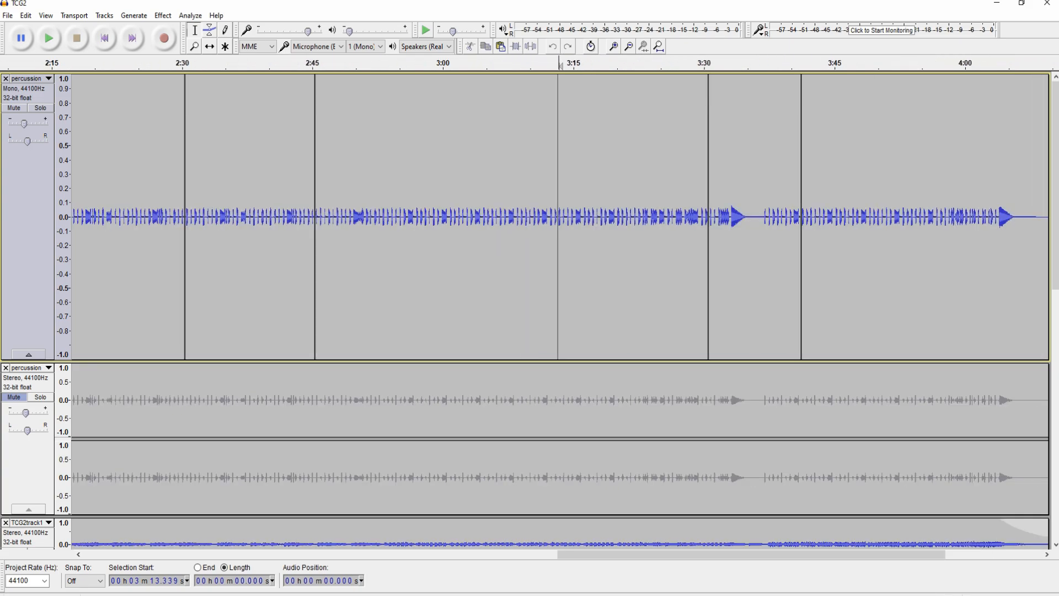
- Open the track's Name dialog and cancel it, keeping the name 'percussion main'
{"action": "left_click", "coordinate": [28, 78]}
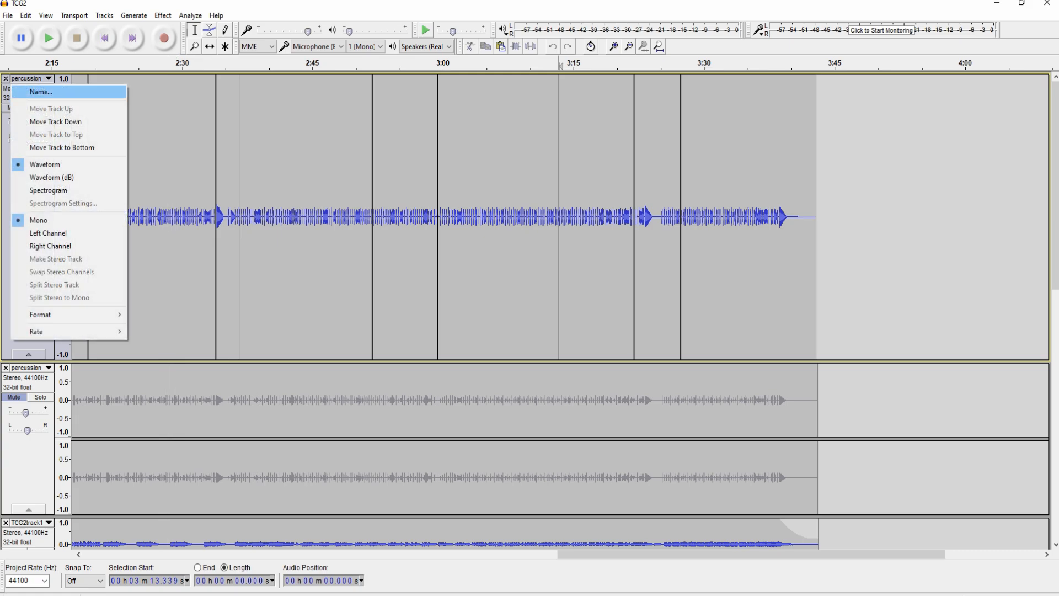
{"action": "key", "text": "Return"}
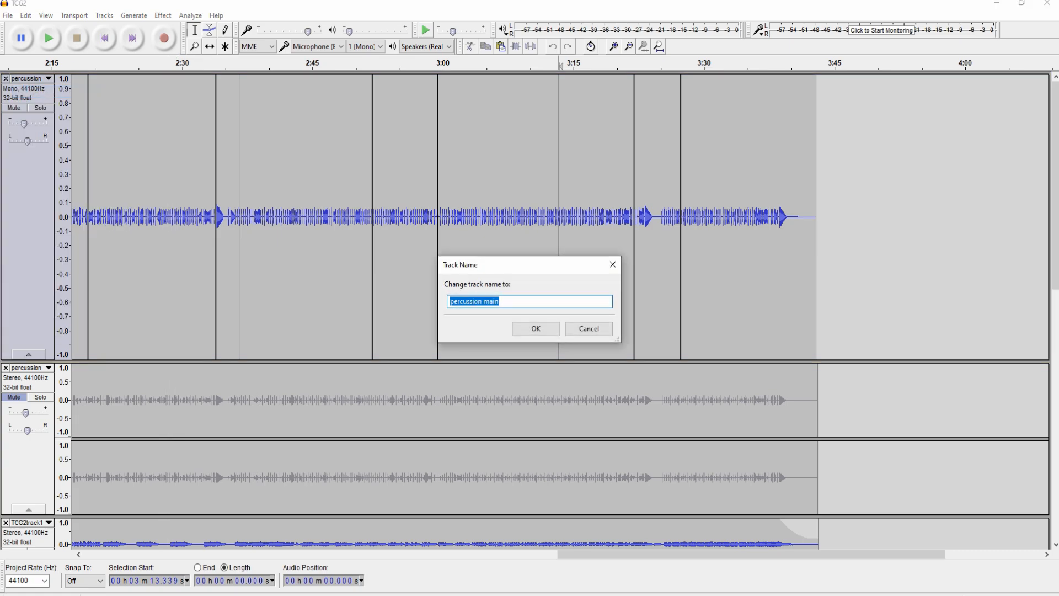
{"action": "left_click", "coordinate": [589, 329]}
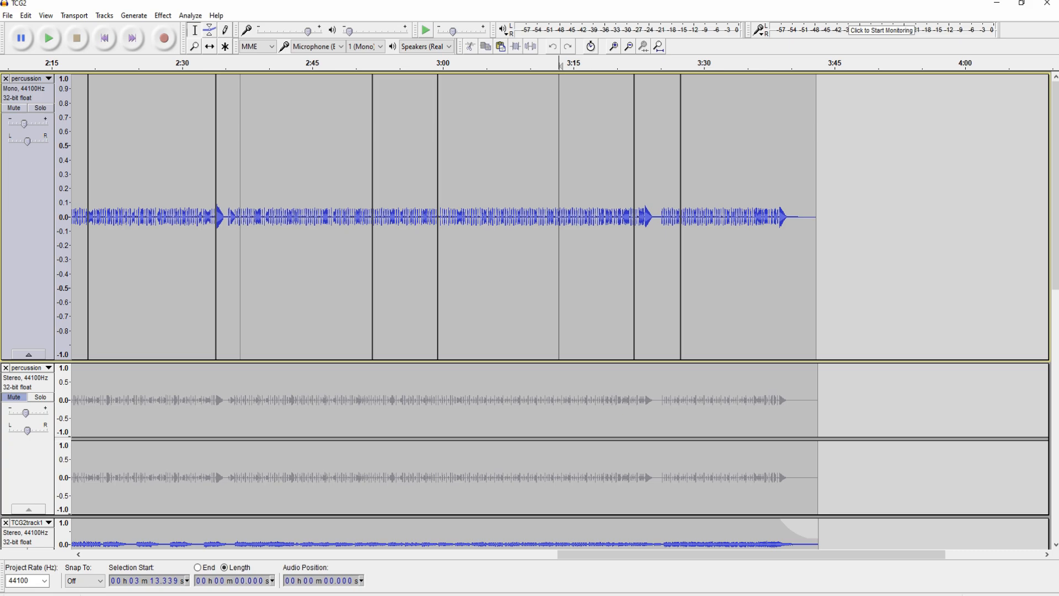